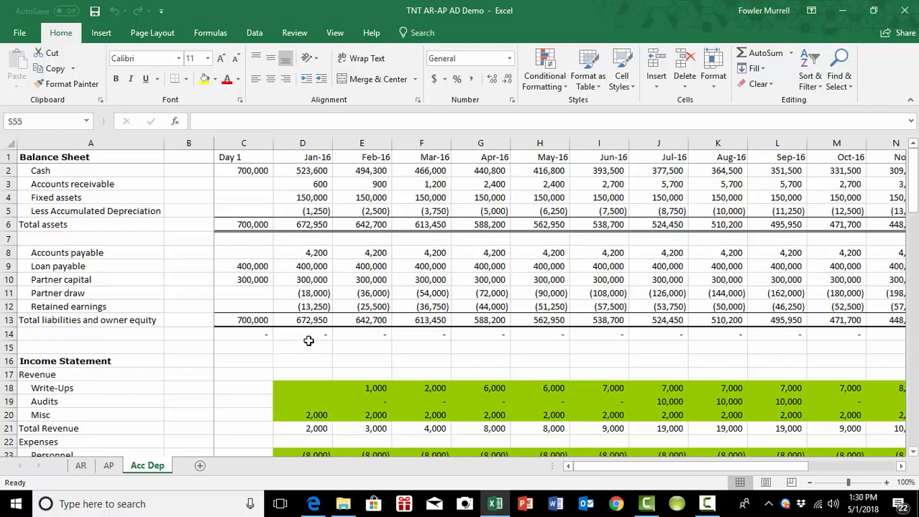
Step: Add a new worksheet after Acc Dep and name it LP
{"action": "scroll", "coordinate": [306, 354], "scroll_direction": "down", "scroll_amount": 2}
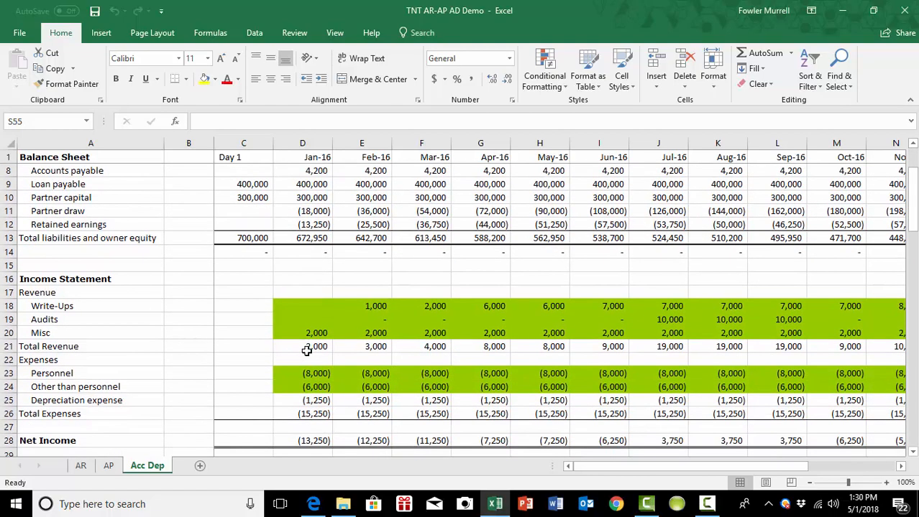
{"action": "scroll", "coordinate": [307, 351], "scroll_direction": "down", "scroll_amount": 2}
{"action": "scroll", "coordinate": [306, 350], "scroll_direction": "up", "scroll_amount": 4}
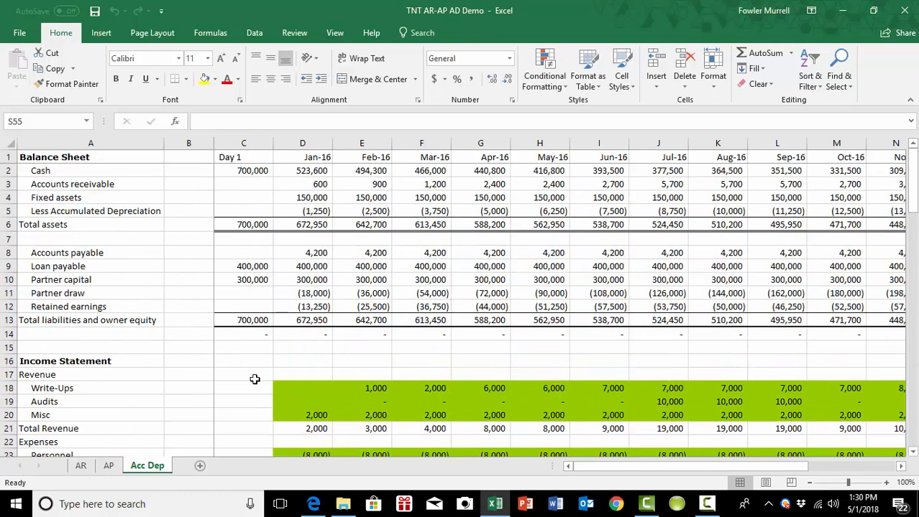
{"action": "left_click", "coordinate": [201, 467]}
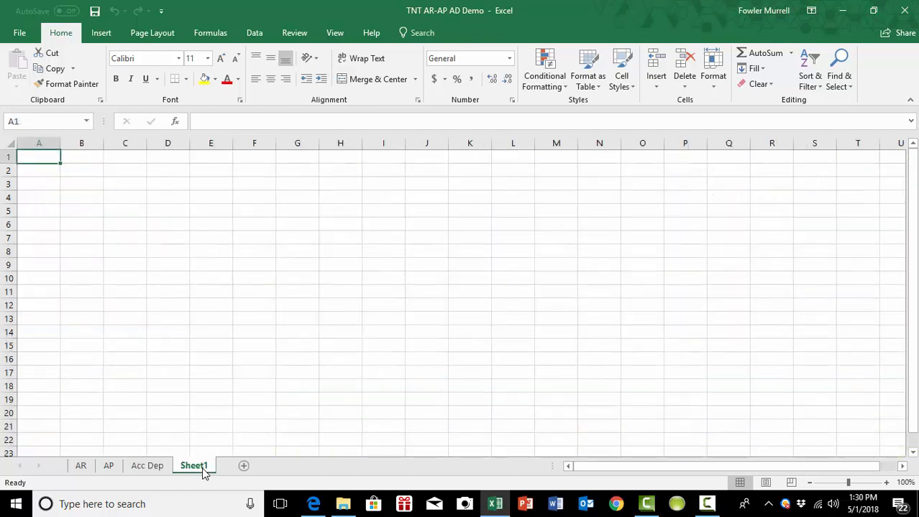
{"action": "double_click", "coordinate": [193, 468]}
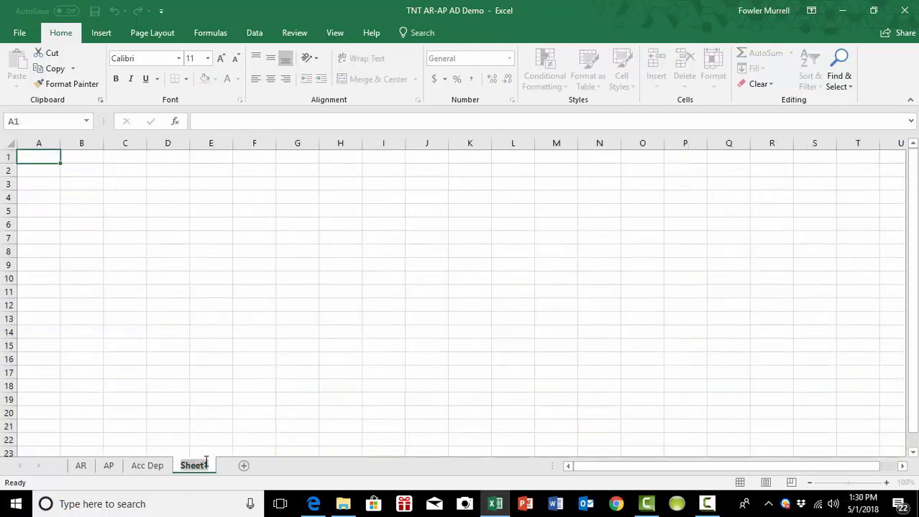
{"action": "type", "text": "LP"}
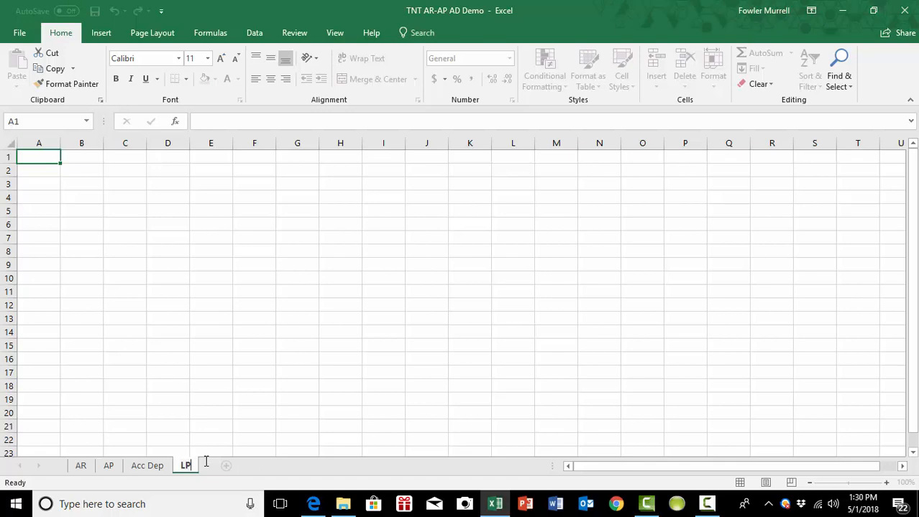
{"action": "left_click", "coordinate": [193, 401]}
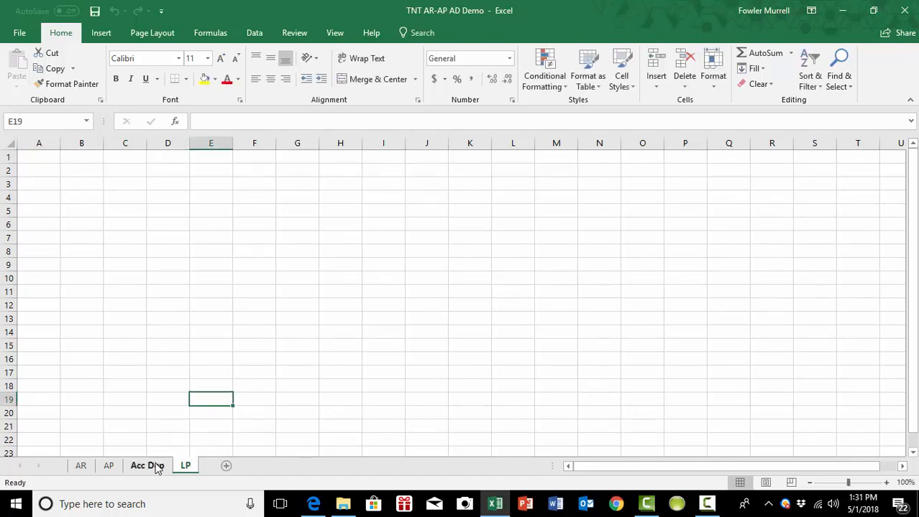
Step: Copy the entire contents of the Acc Dep sheet into the LP sheet, starting at cell A1
{"action": "left_click", "coordinate": [148, 466]}
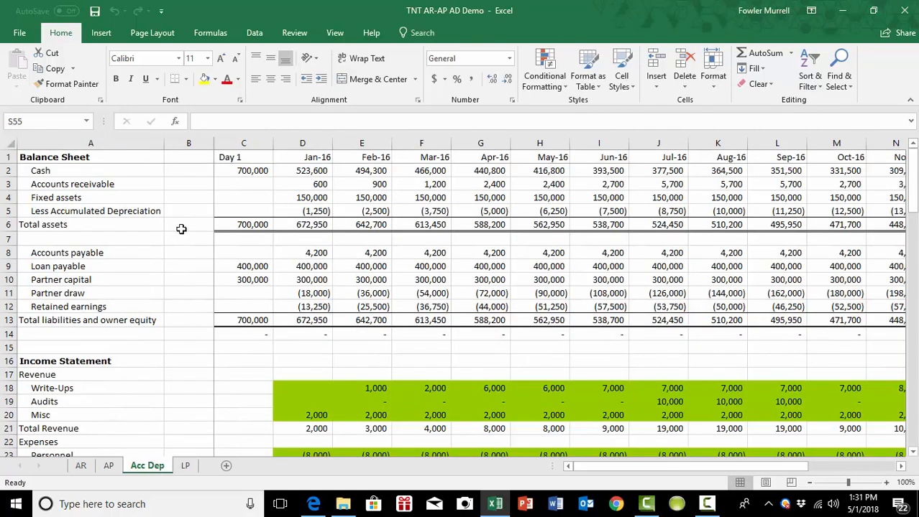
{"action": "scroll", "coordinate": [181, 228], "scroll_direction": "down", "scroll_amount": 2}
{"action": "scroll", "coordinate": [182, 228], "scroll_direction": "up", "scroll_amount": 2}
{"action": "left_click", "coordinate": [6, 144]}
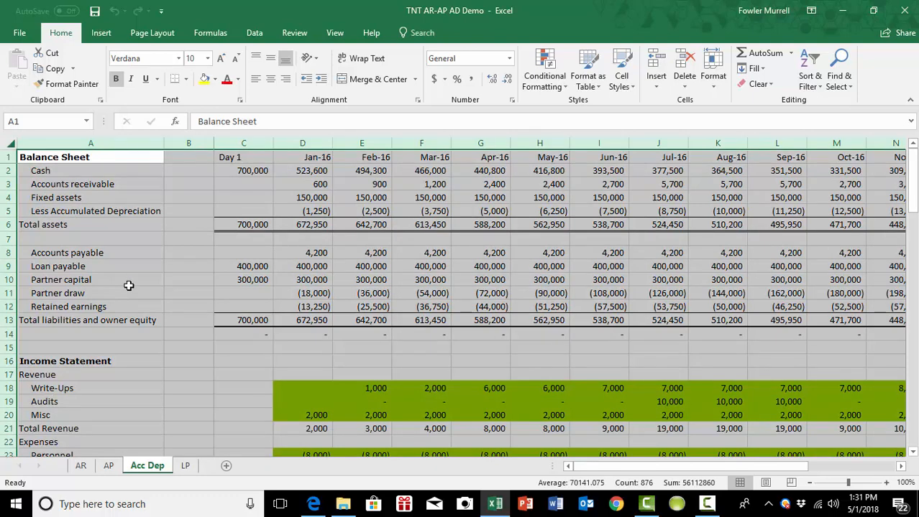
{"action": "key", "text": "ctrl+c"}
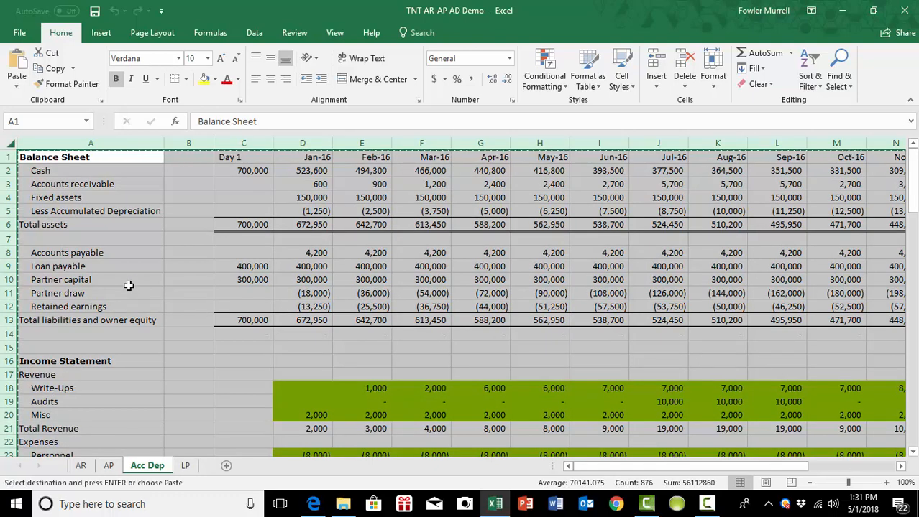
{"action": "left_click", "coordinate": [186, 466]}
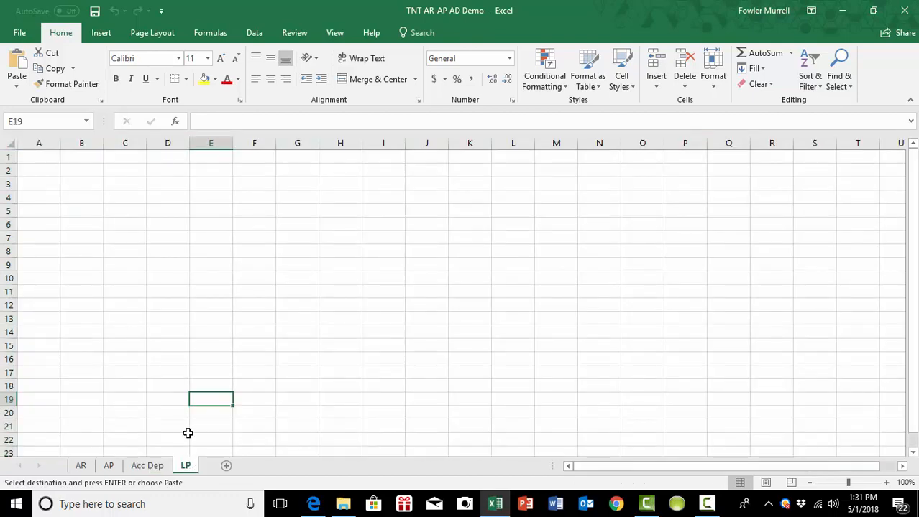
{"action": "left_click", "coordinate": [11, 141]}
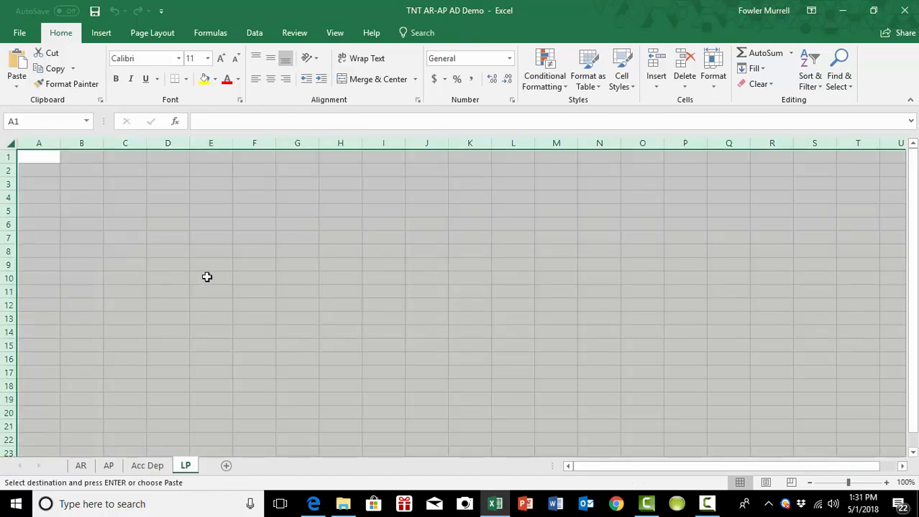
{"action": "key", "text": "Escape"}
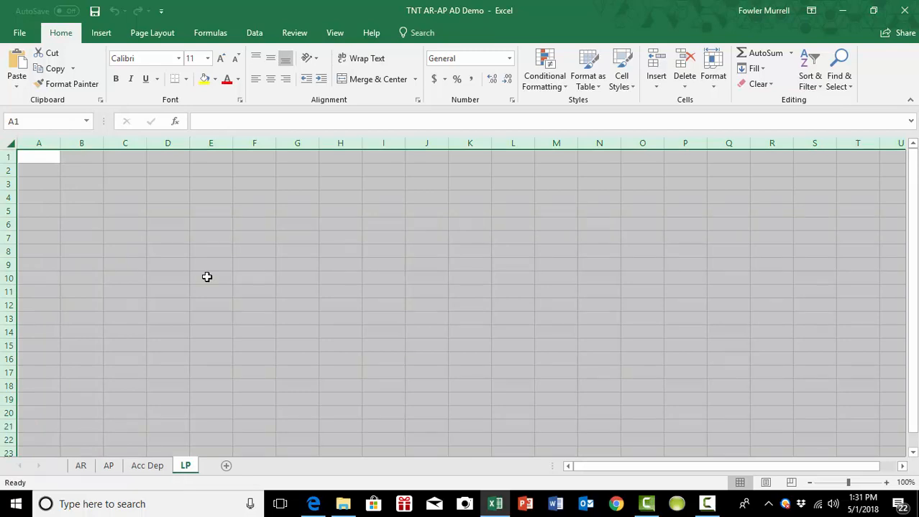
{"action": "key", "text": "ctrl+v"}
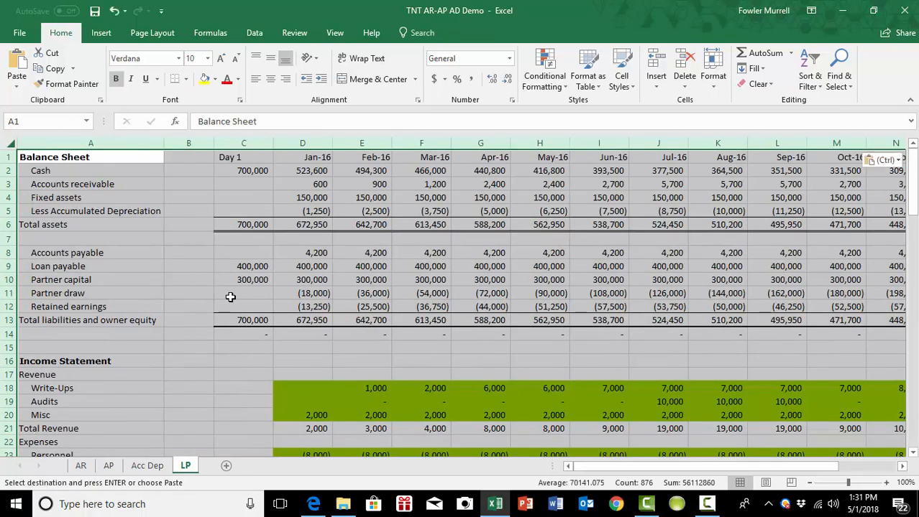
{"action": "left_click", "coordinate": [238, 376]}
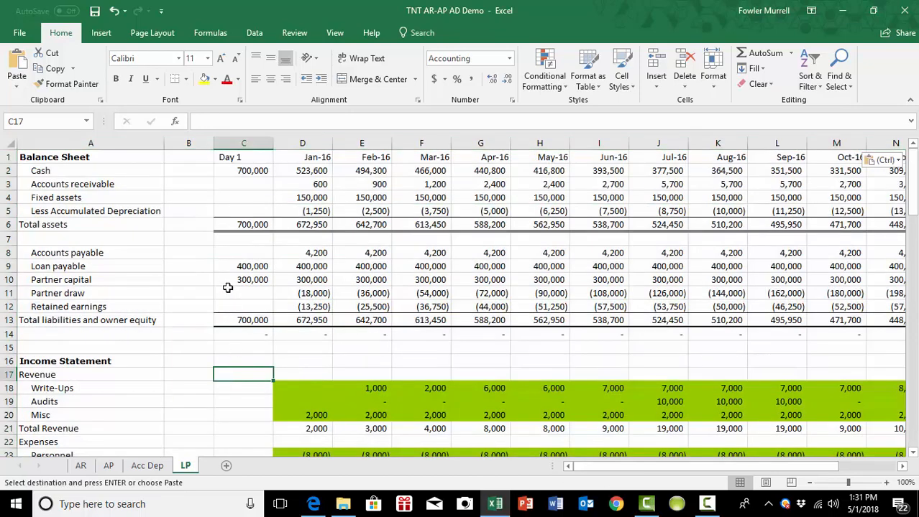
Step: Freeze the panes of the LP sheet at cell C2 so row 1 and columns A and B stay visible
{"action": "scroll", "coordinate": [243, 188], "scroll_direction": "down", "scroll_amount": 2}
{"action": "scroll", "coordinate": [245, 189], "scroll_direction": "up", "scroll_amount": 2}
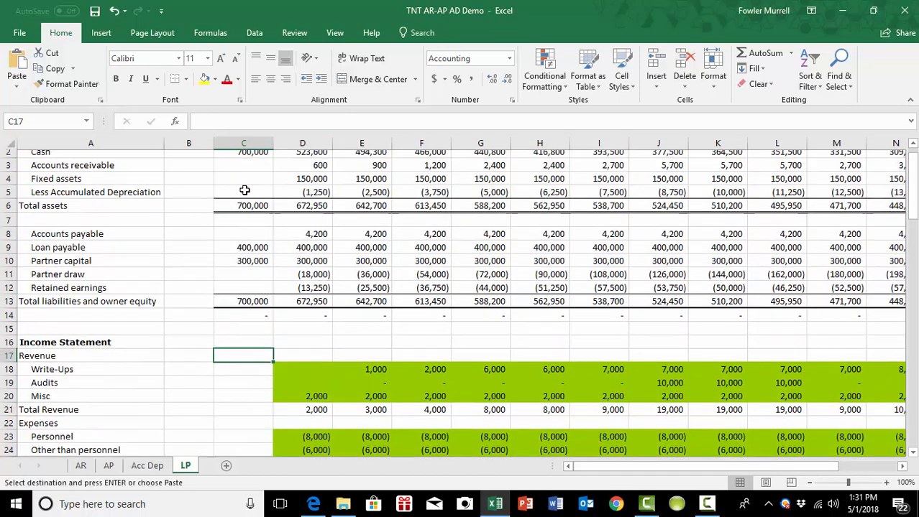
{"action": "left_click", "coordinate": [243, 171]}
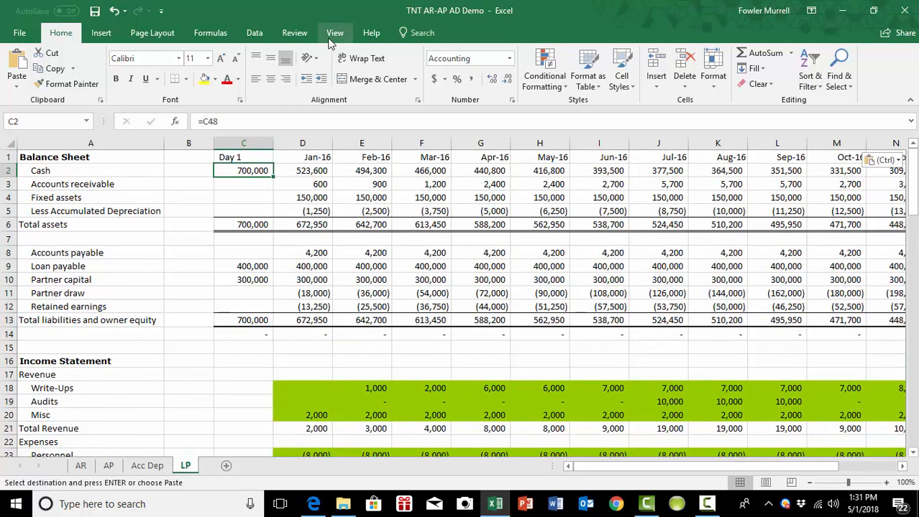
{"action": "left_click", "coordinate": [334, 34]}
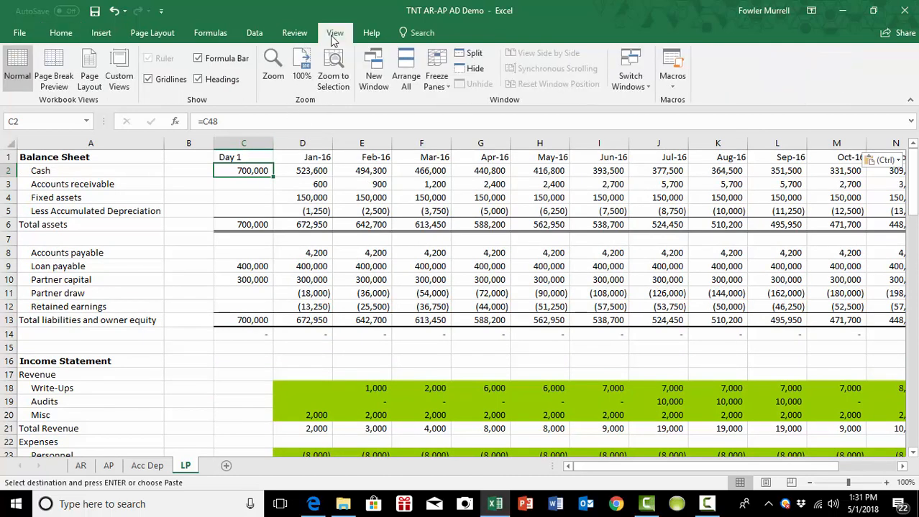
{"action": "left_click", "coordinate": [443, 84]}
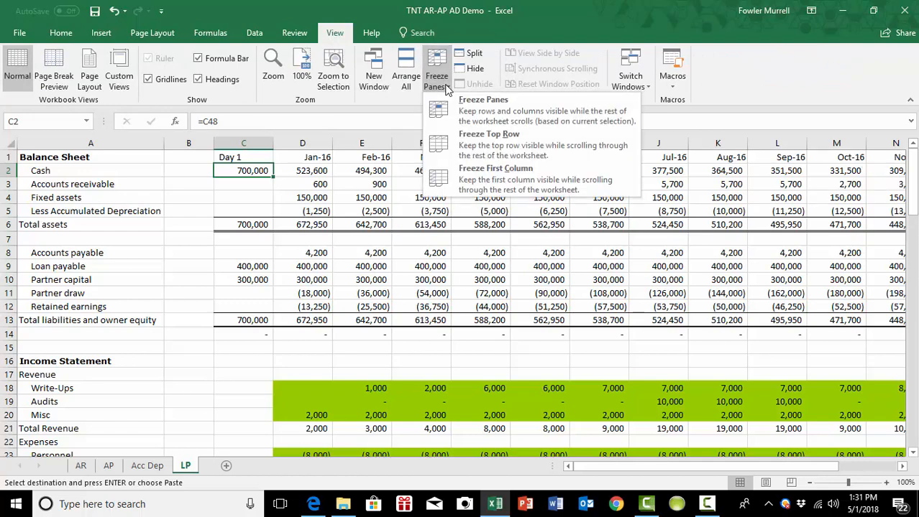
{"action": "left_click", "coordinate": [463, 109]}
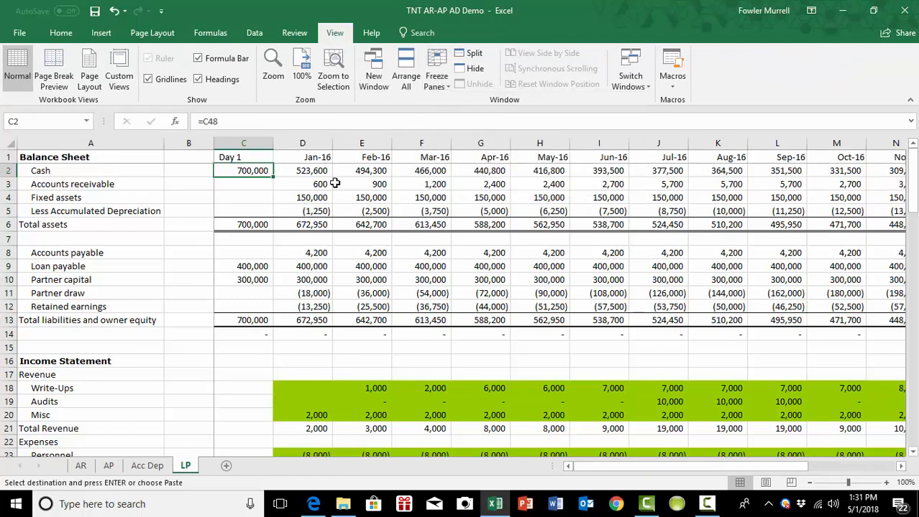
{"action": "scroll", "coordinate": [267, 202], "scroll_direction": "down", "scroll_amount": 2}
{"action": "scroll", "coordinate": [267, 202], "scroll_direction": "down", "scroll_amount": 3}
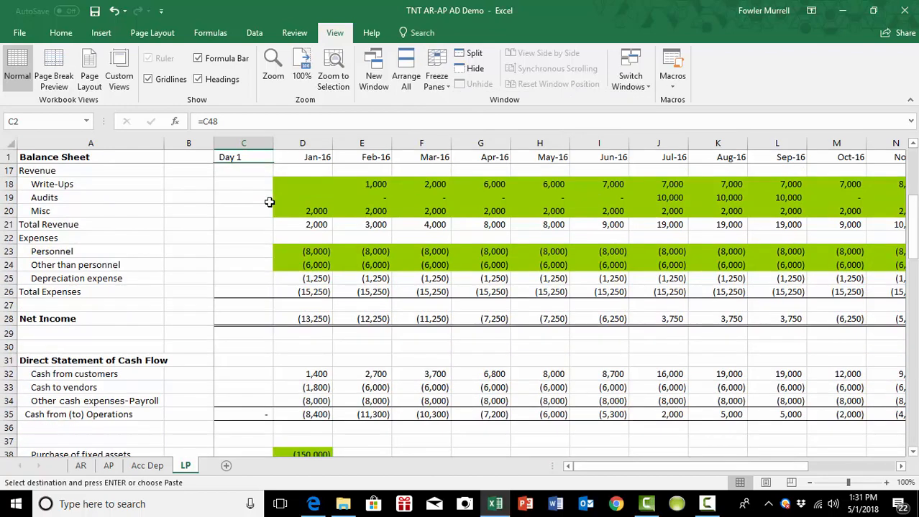
Step: Clear the pending copy selection on the Acc Dep sheet and return to the LP sheet
{"action": "left_click", "coordinate": [148, 467]}
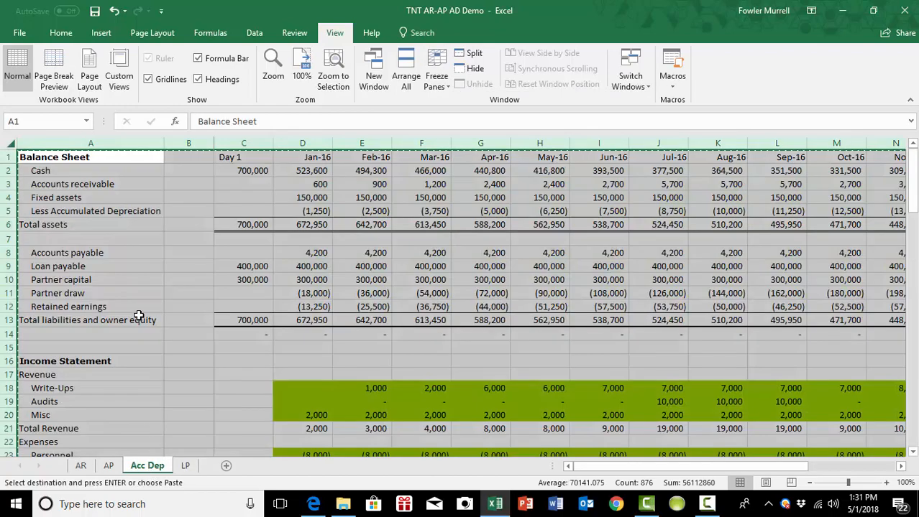
{"action": "key", "text": "Escape"}
{"action": "left_click", "coordinate": [173, 302]}
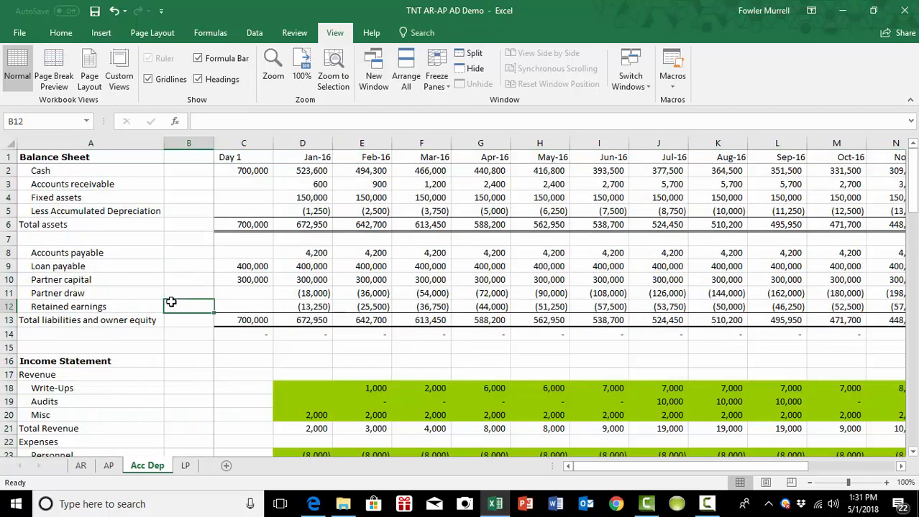
{"action": "left_click", "coordinate": [188, 466]}
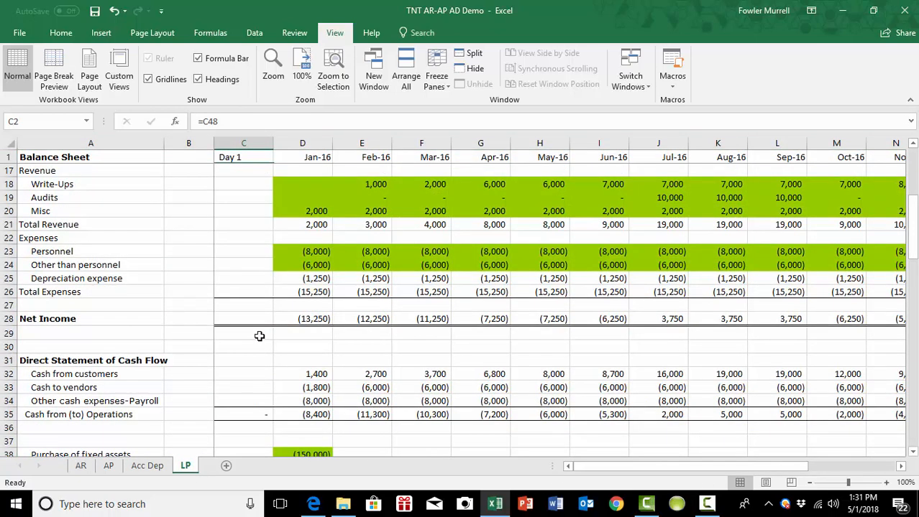
Step: Enter the heading "Loans Payable" in cell A99, below the Accumulated Depreciation schedule
{"action": "scroll", "coordinate": [259, 335], "scroll_direction": "down", "scroll_amount": 3}
{"action": "scroll", "coordinate": [260, 335], "scroll_direction": "down", "scroll_amount": 12}
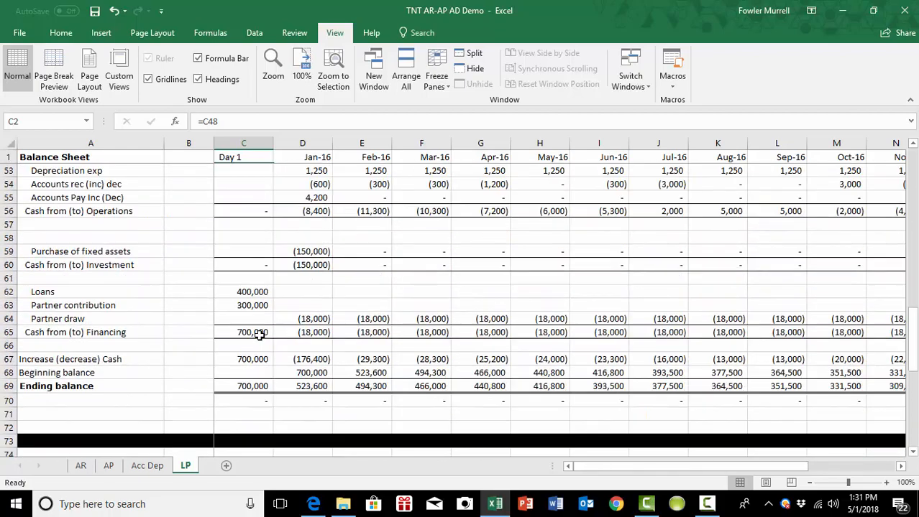
{"action": "scroll", "coordinate": [259, 336], "scroll_direction": "down", "scroll_amount": 3}
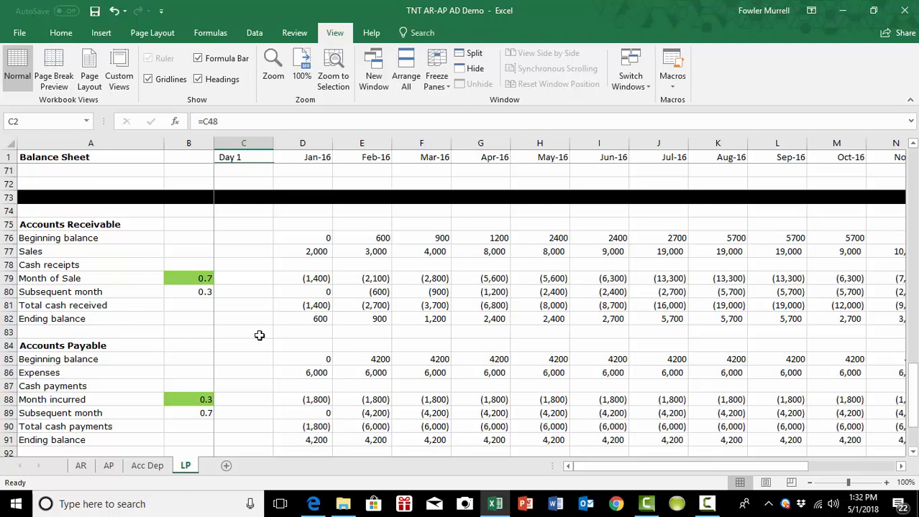
{"action": "scroll", "coordinate": [260, 336], "scroll_direction": "down", "scroll_amount": 4}
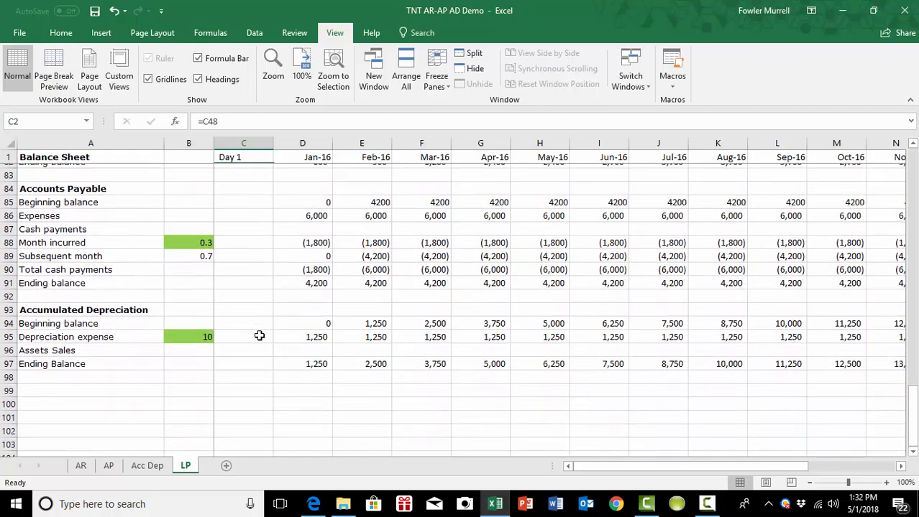
{"action": "scroll", "coordinate": [260, 336], "scroll_direction": "up", "scroll_amount": 2}
{"action": "scroll", "coordinate": [259, 335], "scroll_direction": "down", "scroll_amount": 3}
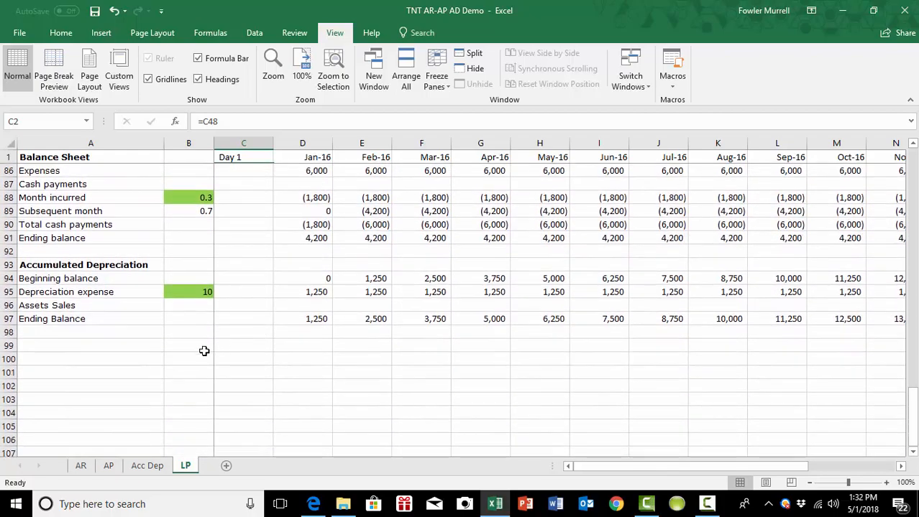
{"action": "left_click", "coordinate": [51, 348]}
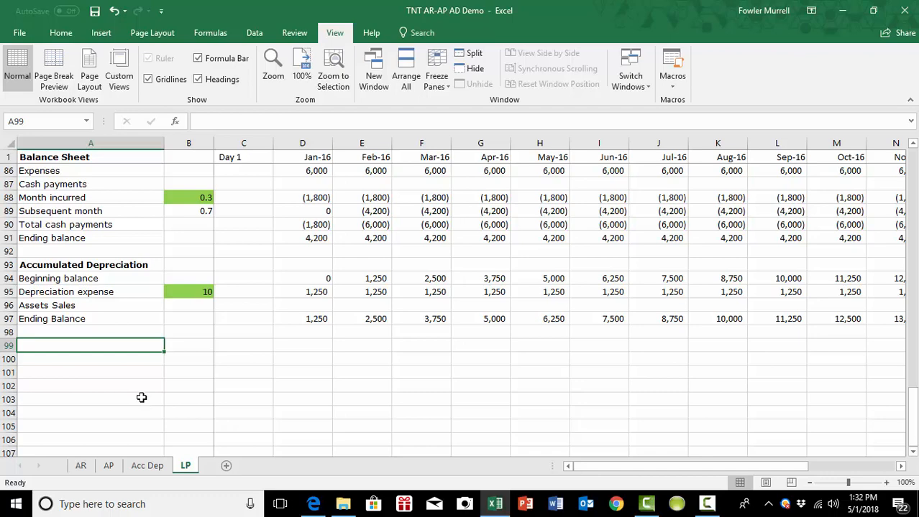
{"action": "type", "text": "Loa"}
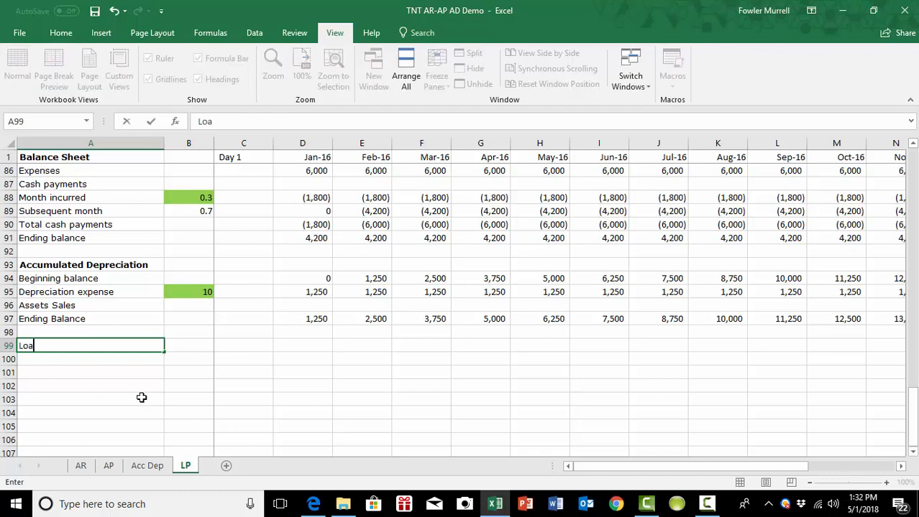
{"action": "type", "text": "ns Payabl"}
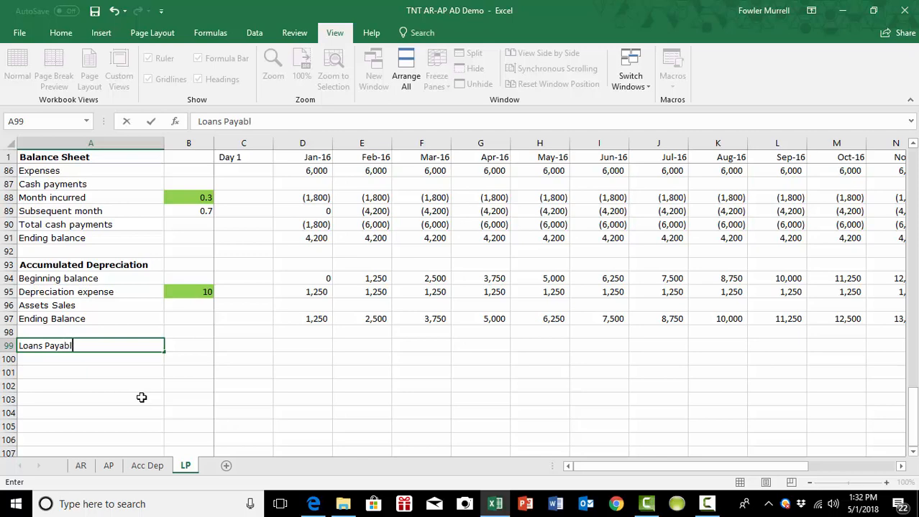
{"action": "type", "text": "e"}
{"action": "key", "text": "Tab"}
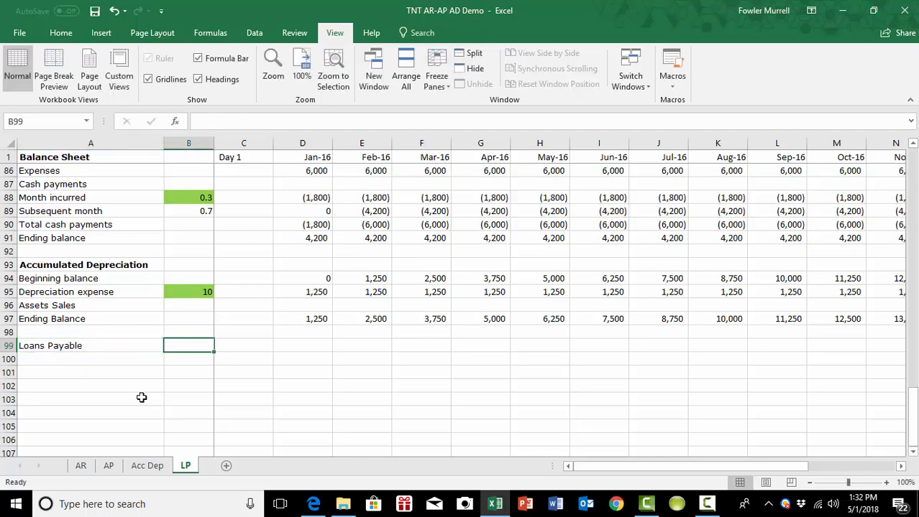
Step: Label the first two rows under the Loans Payable heading "Beginning balance" in A100 and "New Loans" in A101
{"action": "key", "text": "Down"}
{"action": "key", "text": "Left"}
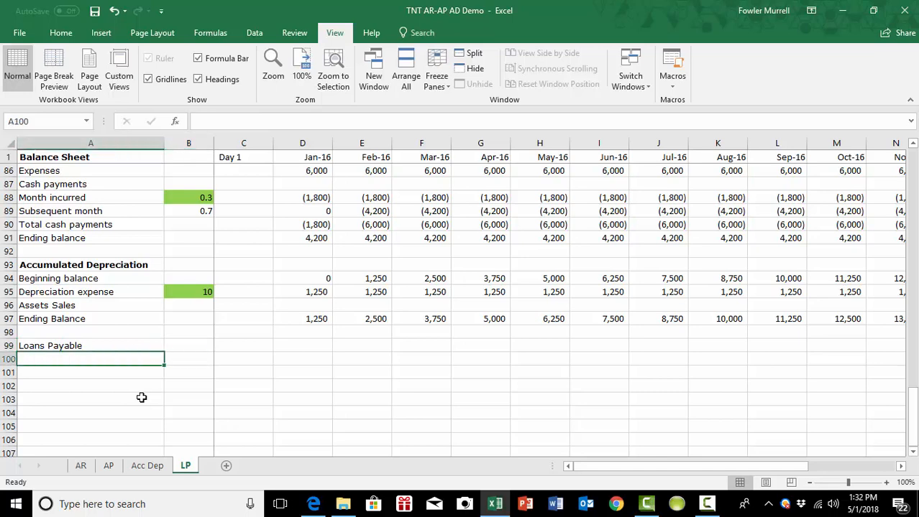
{"action": "type", "text": "B"}
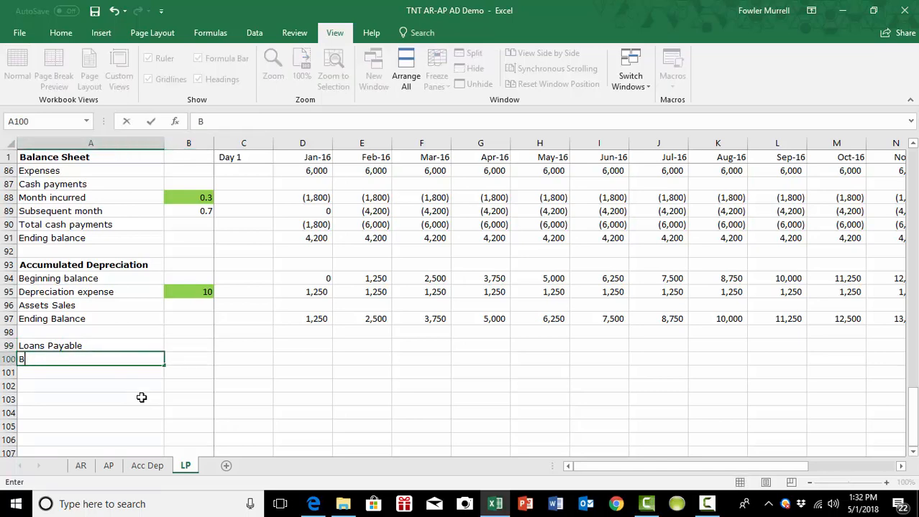
{"action": "type", "text": "eginning"}
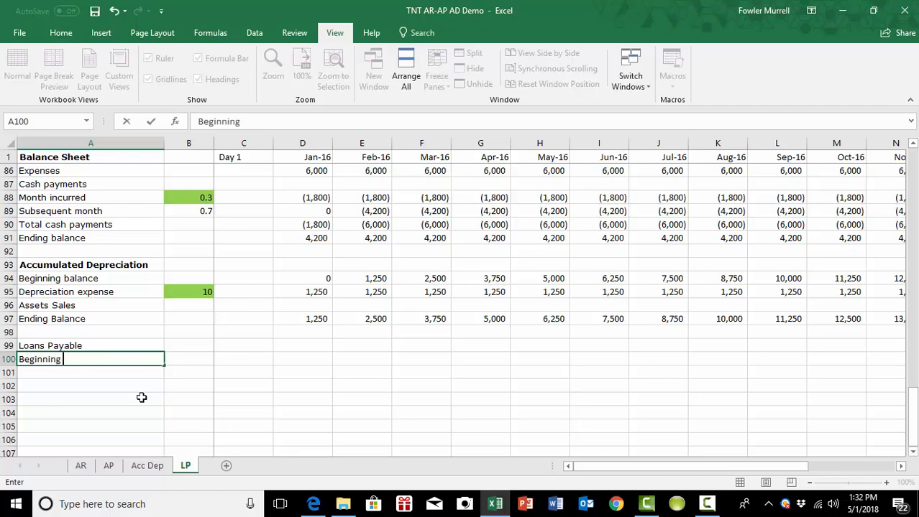
{"action": "type", "text": " balance"}
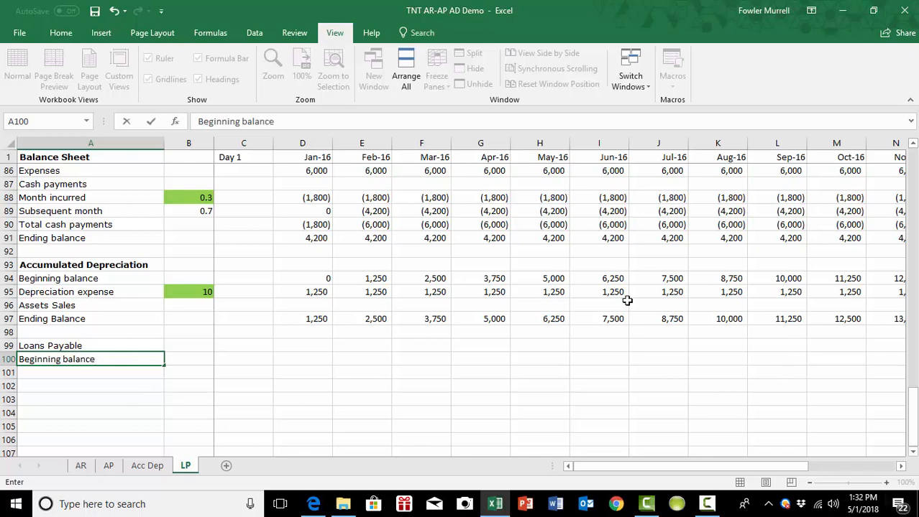
{"action": "left_click", "coordinate": [49, 371]}
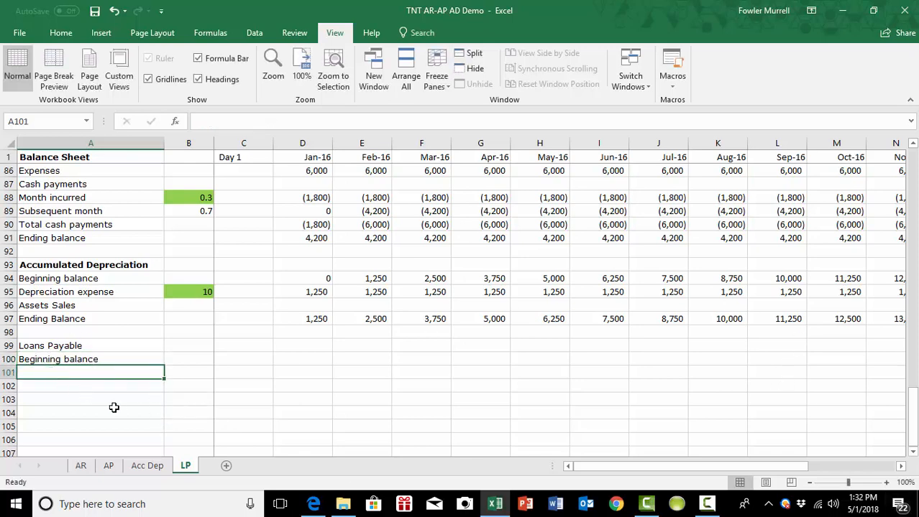
{"action": "type", "text": "New Loans"}
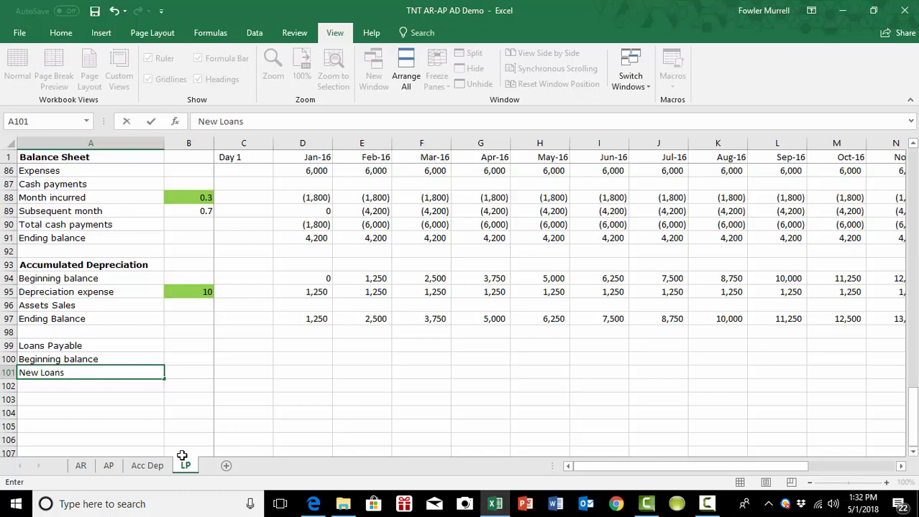
{"action": "key", "text": "Return"}
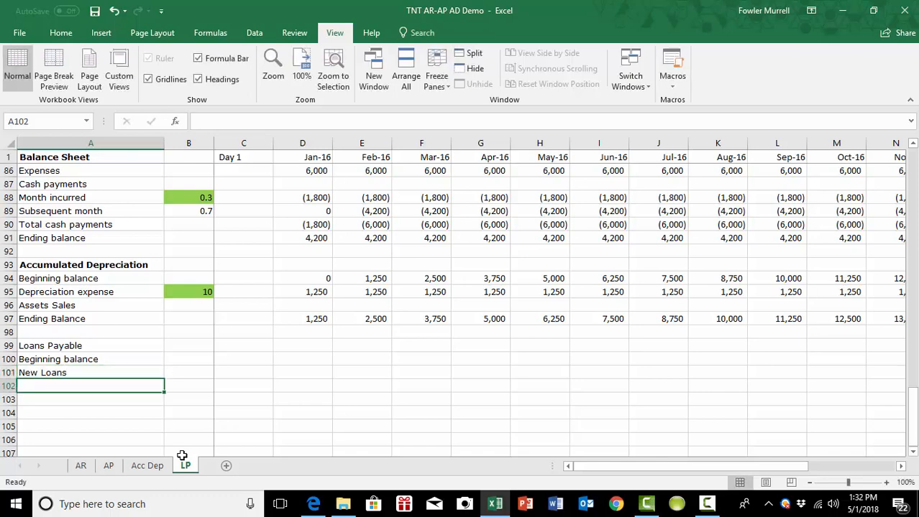
Step: Add the row labels "Principle reduction" in A102 and "Ending Balance" in A103
{"action": "type", "text": "Prin"}
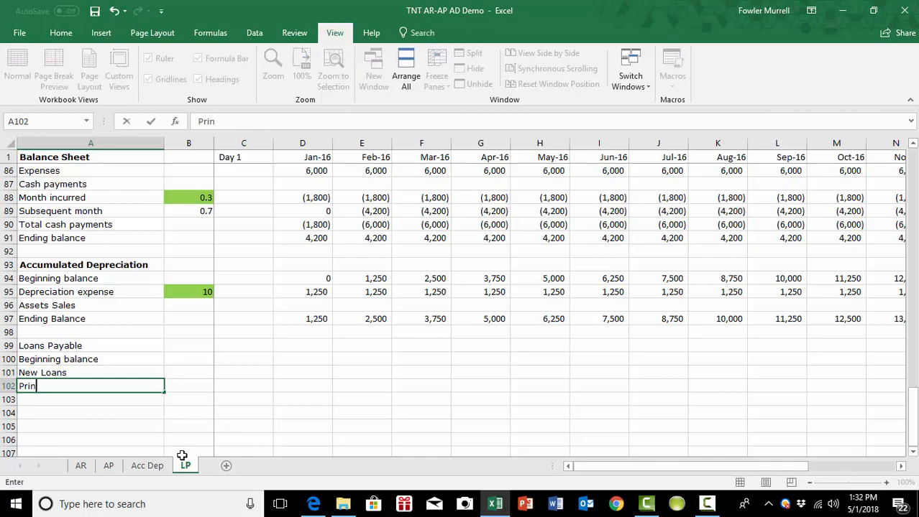
{"action": "type", "text": "ciple reduc"}
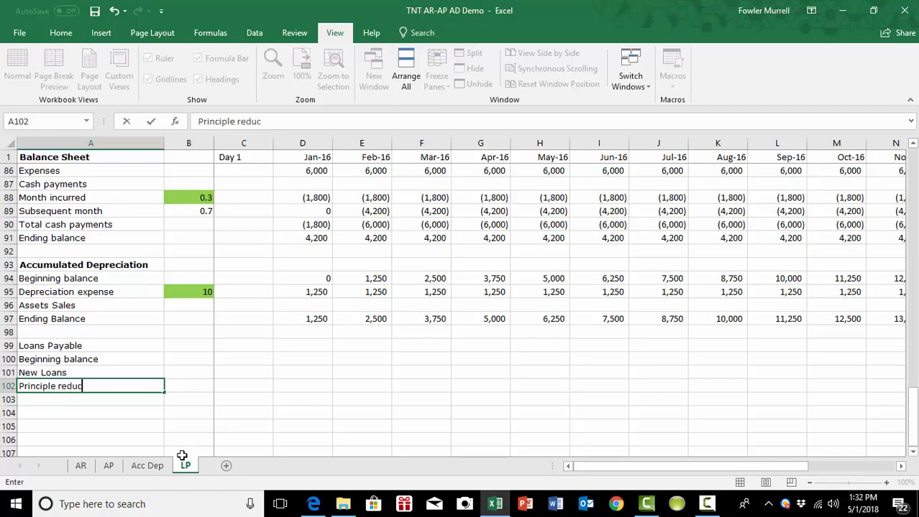
{"action": "type", "text": "tion"}
{"action": "key", "text": "Return"}
{"action": "type", "text": "Endin"}
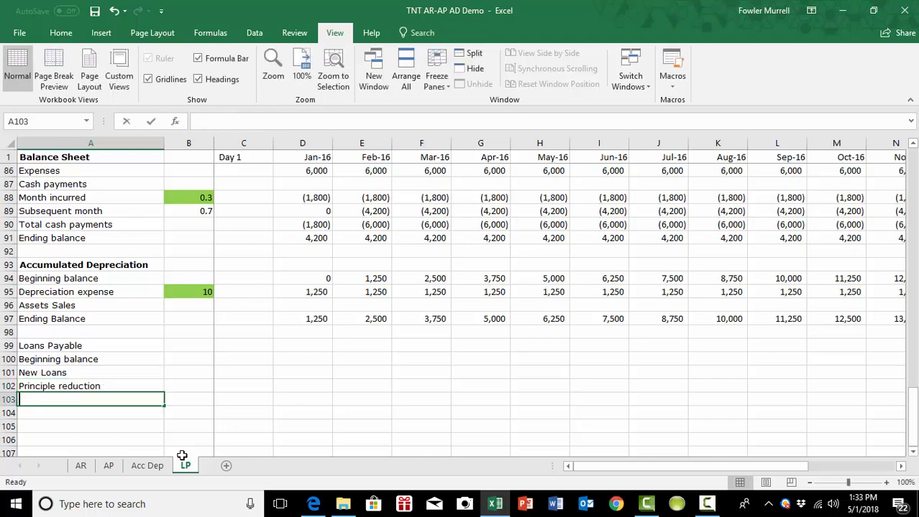
{"action": "type", "text": "g"}
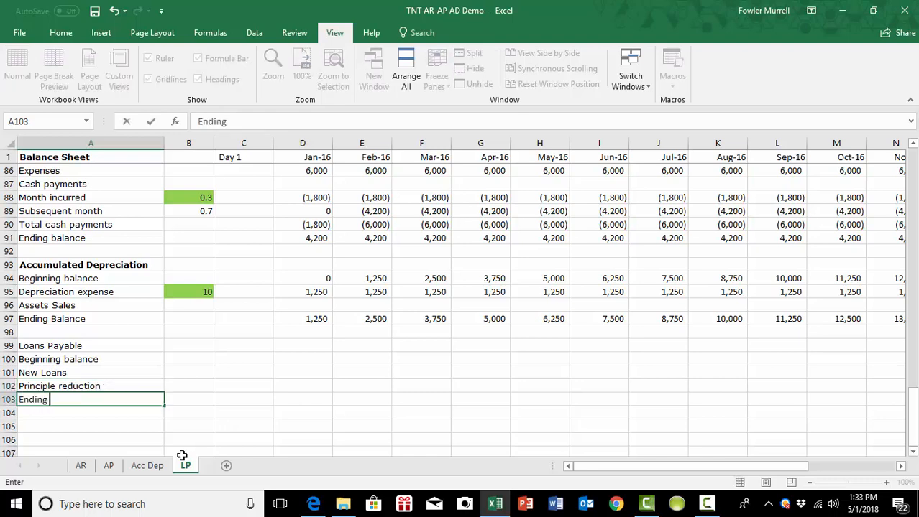
{"action": "type", "text": " Balance"}
{"action": "key", "text": "Return"}
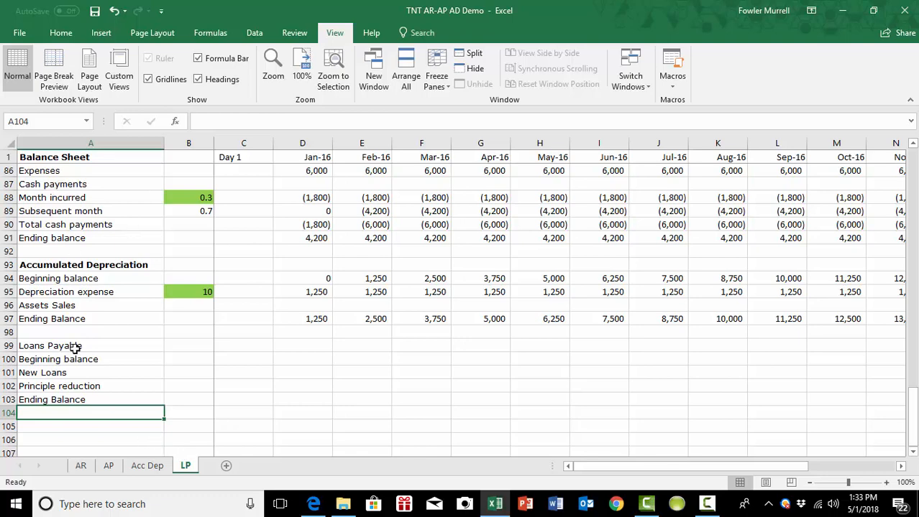
Step: Make the "Loans Payable" heading in A99 bold
{"action": "left_click", "coordinate": [44, 346]}
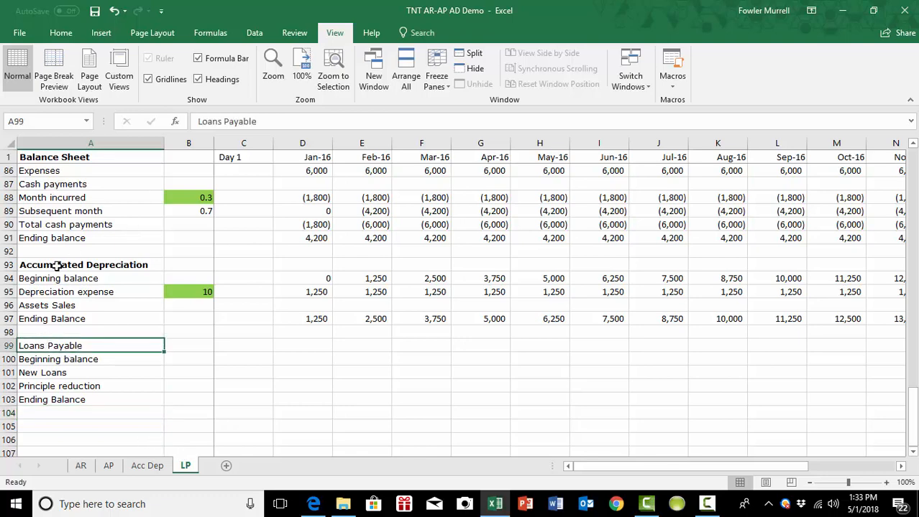
{"action": "left_click", "coordinate": [61, 33]}
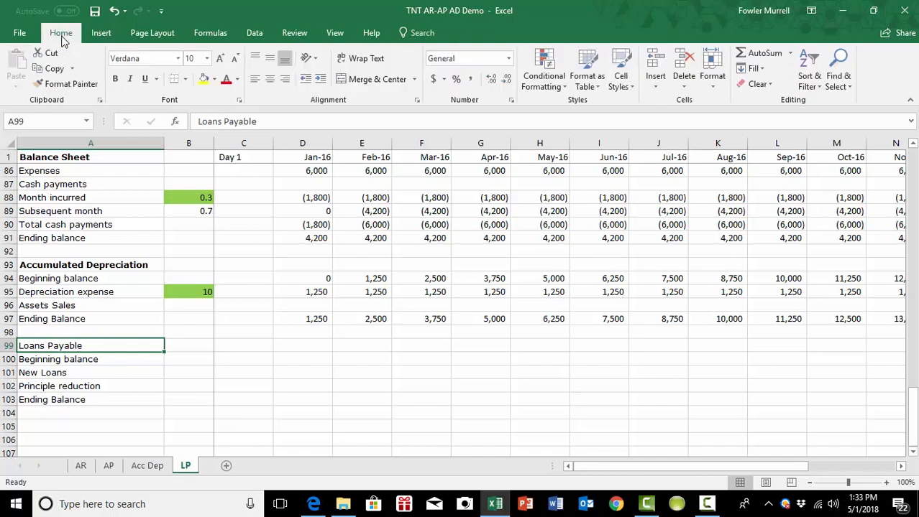
{"action": "left_click", "coordinate": [116, 79]}
{"action": "key", "text": "Down"}
{"action": "key", "text": "Down"}
{"action": "key", "text": "Down"}
{"action": "key", "text": "Down"}
{"action": "key", "text": "Down"}
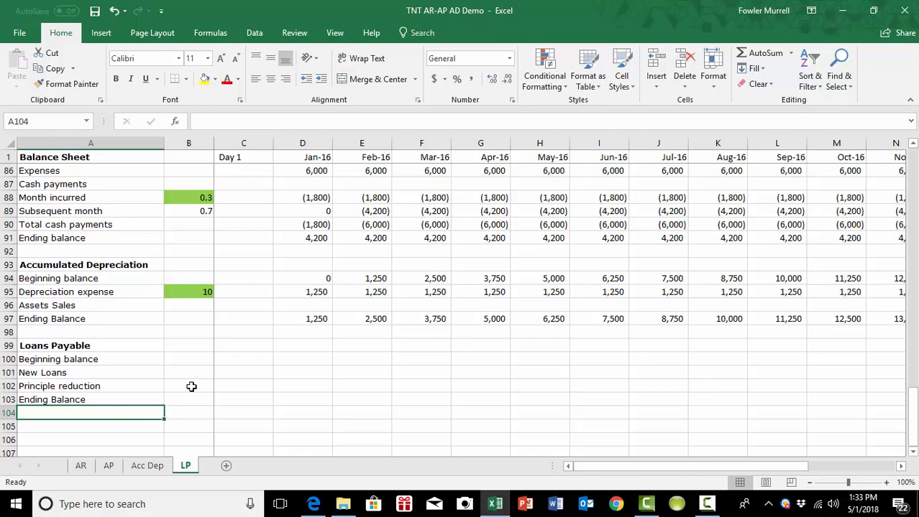
Step: Enter the labels "Interest" in A105 and "Payment" in A106, leaving a blank row below Ending Balance
{"action": "scroll", "coordinate": [191, 387], "scroll_direction": "down", "scroll_amount": 1}
{"action": "left_click", "coordinate": [83, 386]}
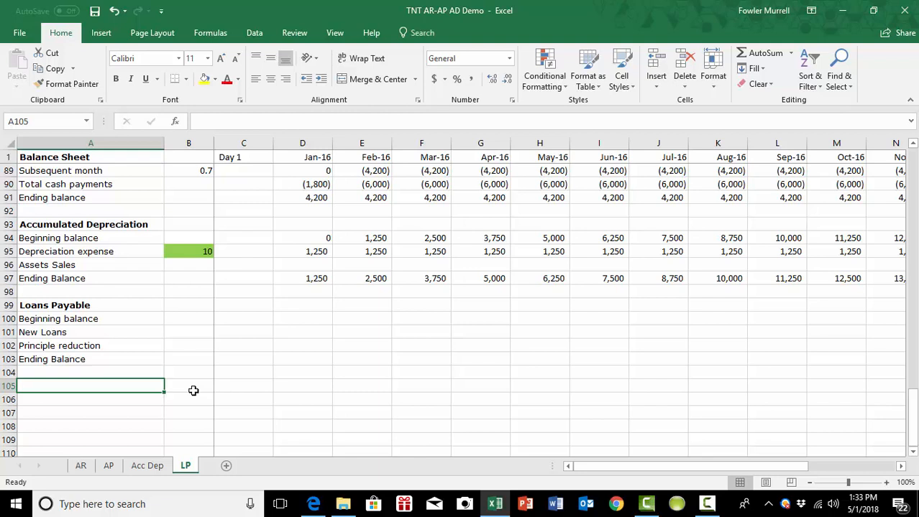
{"action": "type", "text": "Int"}
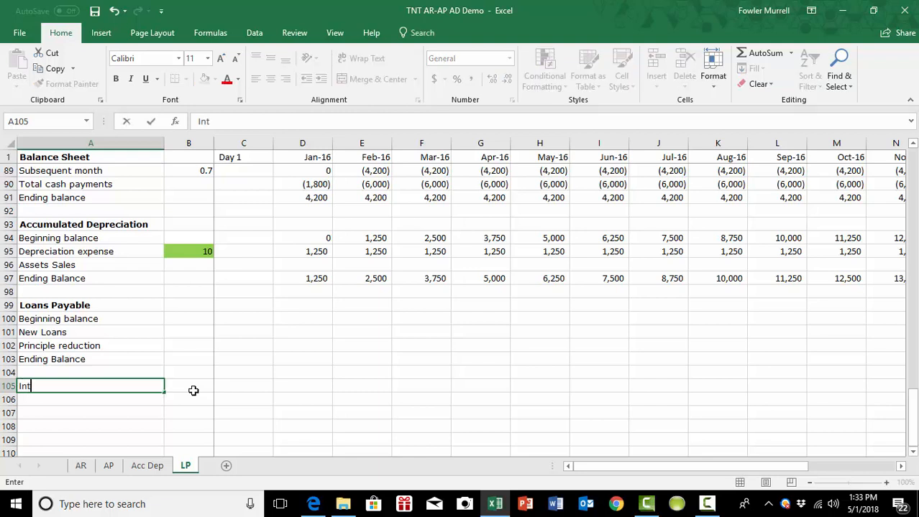
{"action": "type", "text": "erest"}
{"action": "key", "text": "Return"}
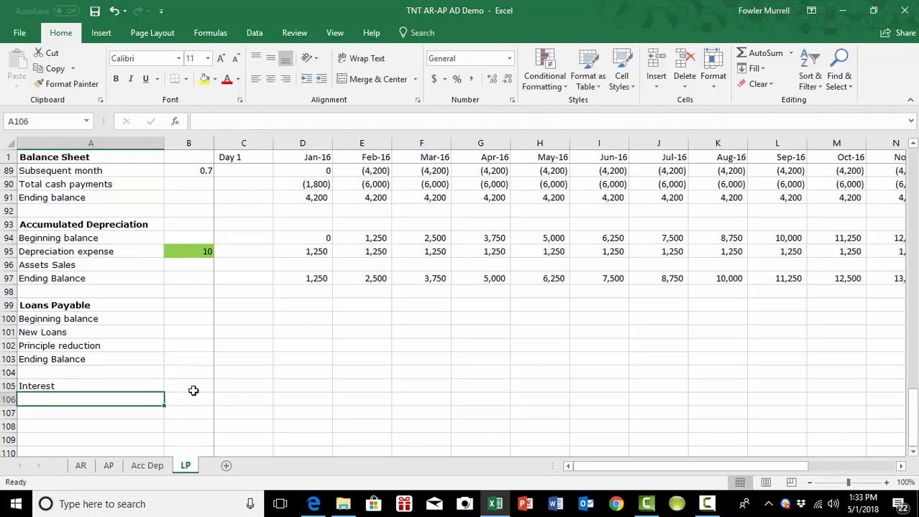
{"action": "type", "text": "Pay"}
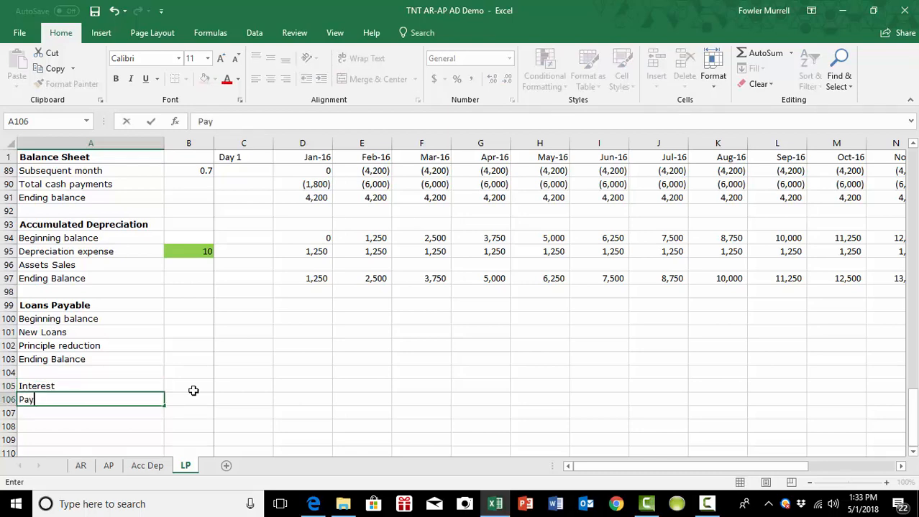
{"action": "type", "text": "ment"}
{"action": "key", "text": "Return"}
{"action": "key", "text": "Up"}
{"action": "key", "text": "Up"}
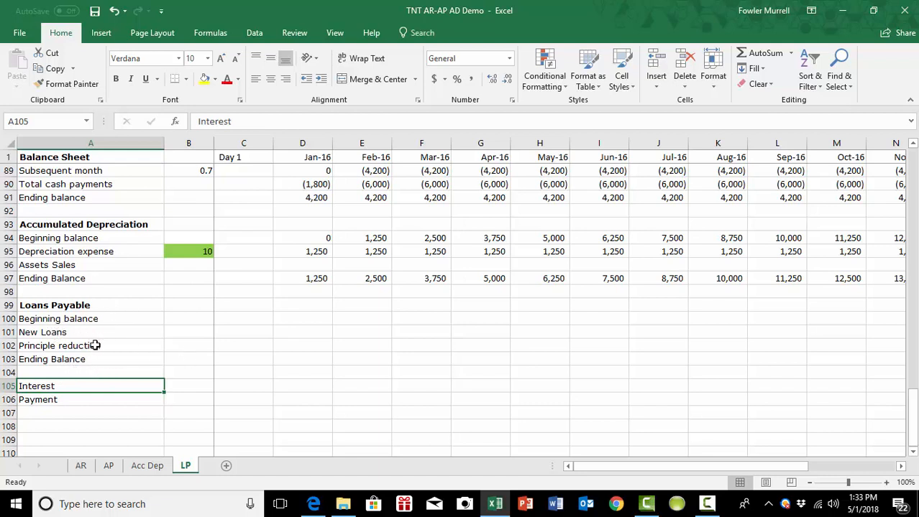
Step: Enter the loan assumptions in column B: 0.08 beside New Loans and 5 beside Principle reduction
{"action": "left_click", "coordinate": [181, 346]}
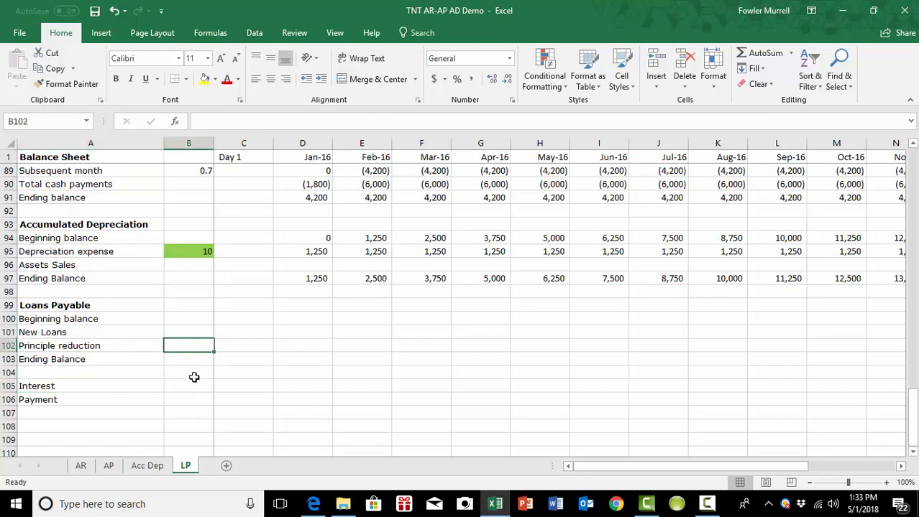
{"action": "left_click", "coordinate": [201, 332]}
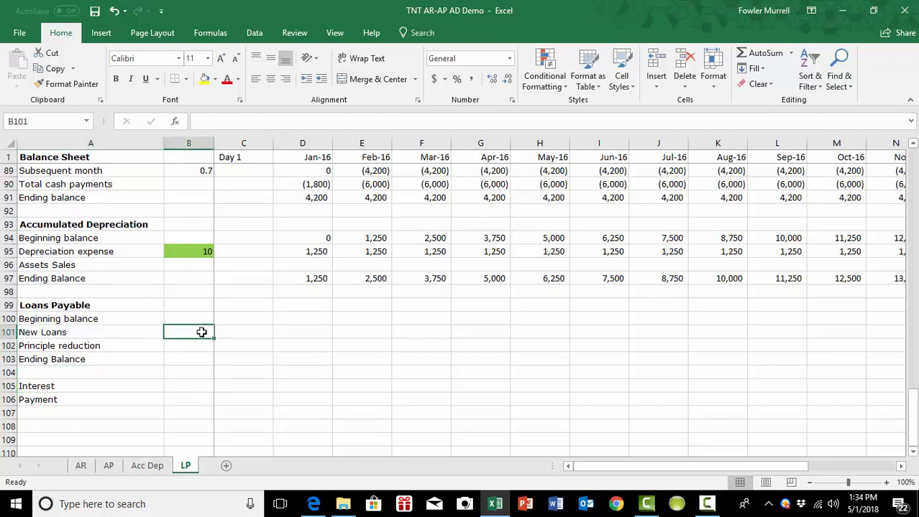
{"action": "left_click", "coordinate": [198, 348]}
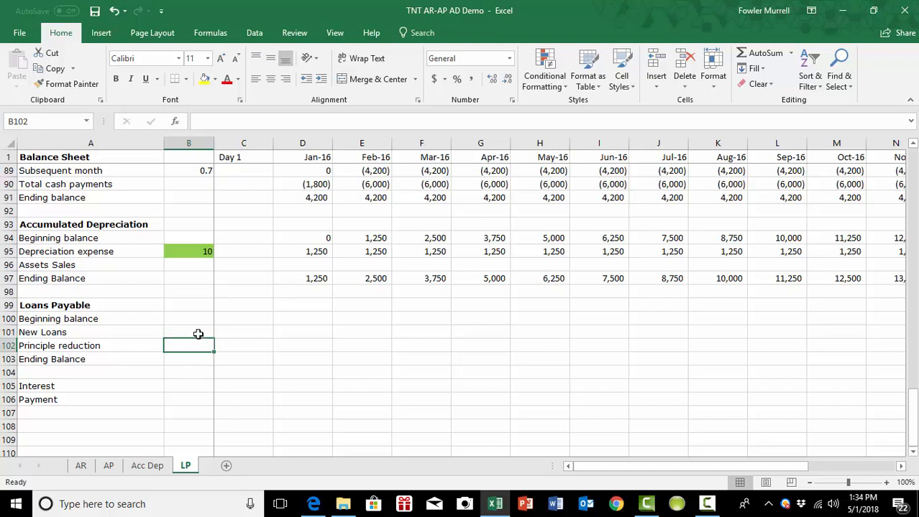
{"action": "left_click", "coordinate": [195, 332]}
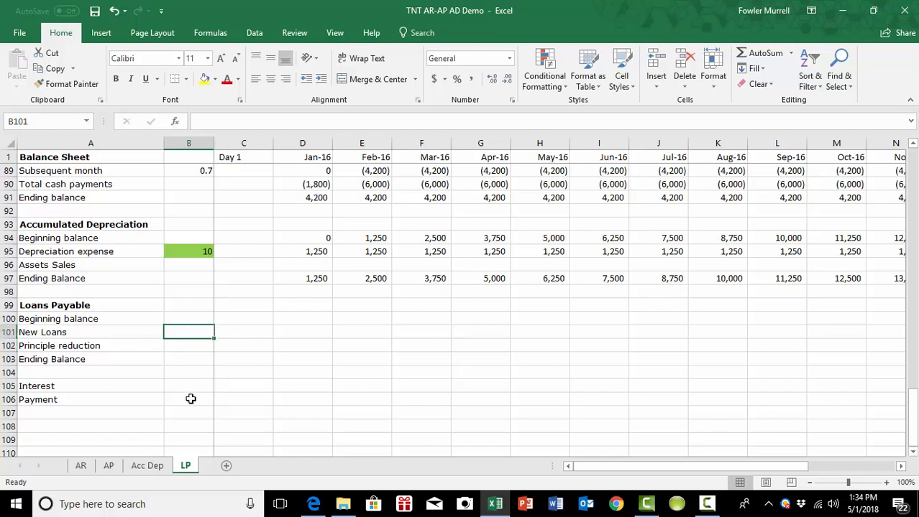
{"action": "type", "text": ".0"}
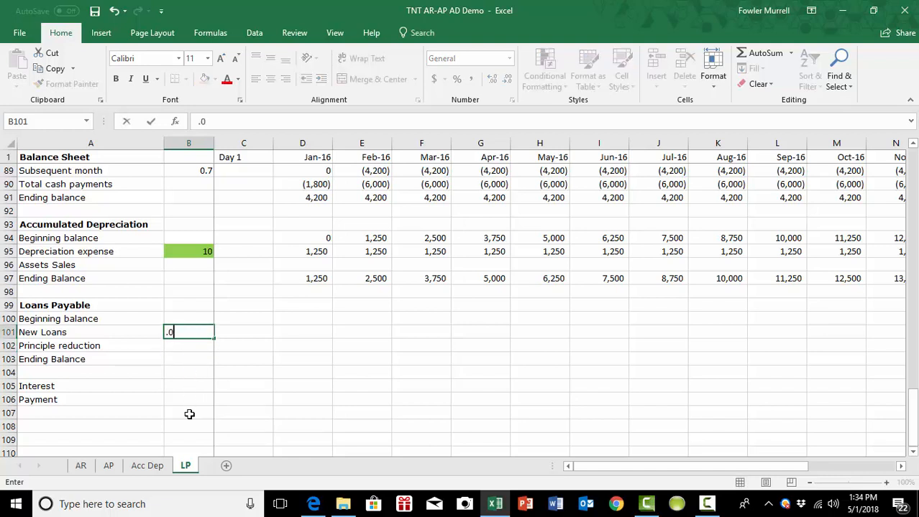
{"action": "type", "text": "8"}
{"action": "key", "text": "Return"}
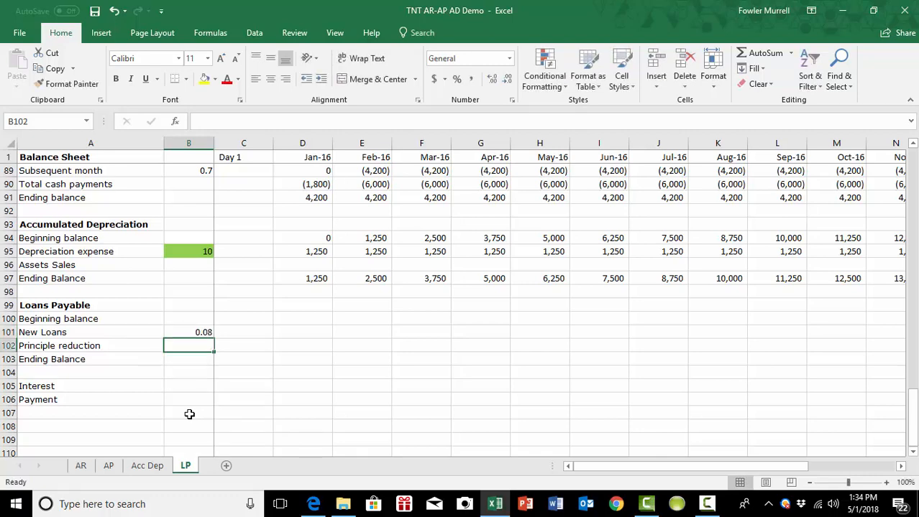
{"action": "type", "text": "5"}
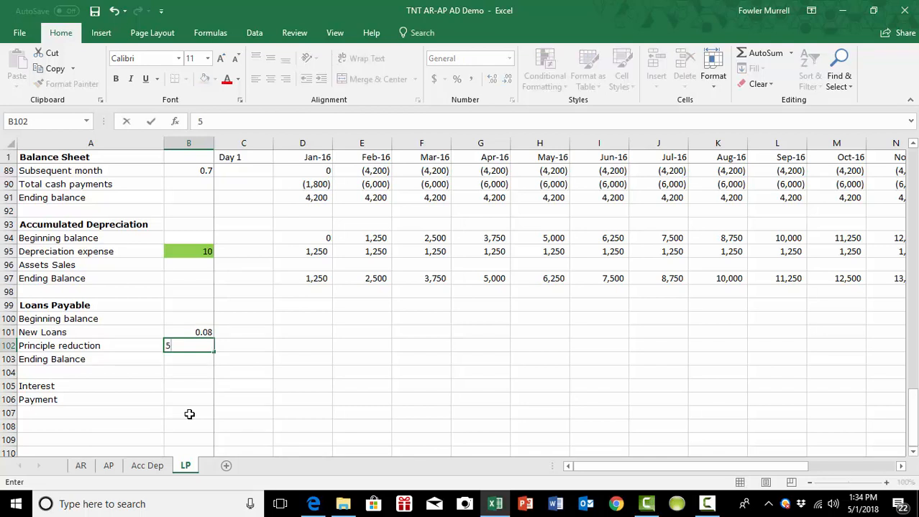
{"action": "key", "text": "Return"}
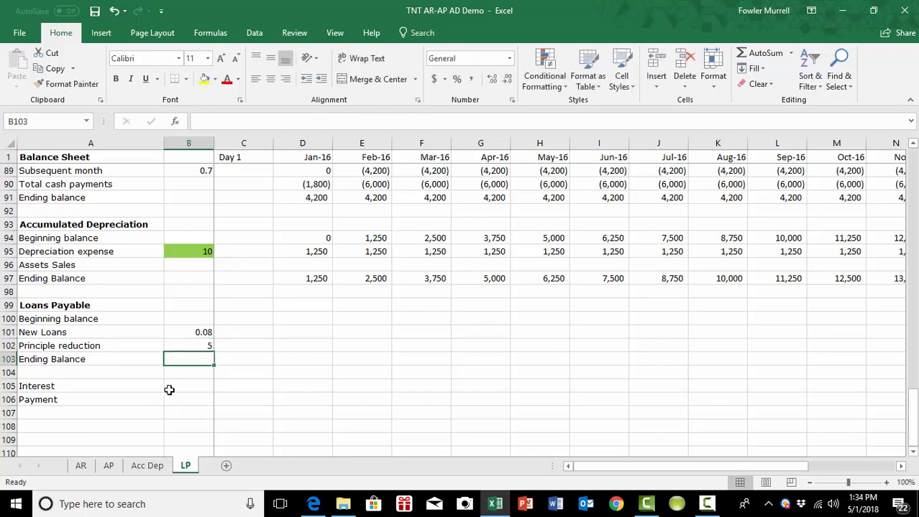
Step: Fill the assumption cells B101:B102 with the standard light green color
{"action": "key", "text": "Up"}
{"action": "key", "text": "Up"}
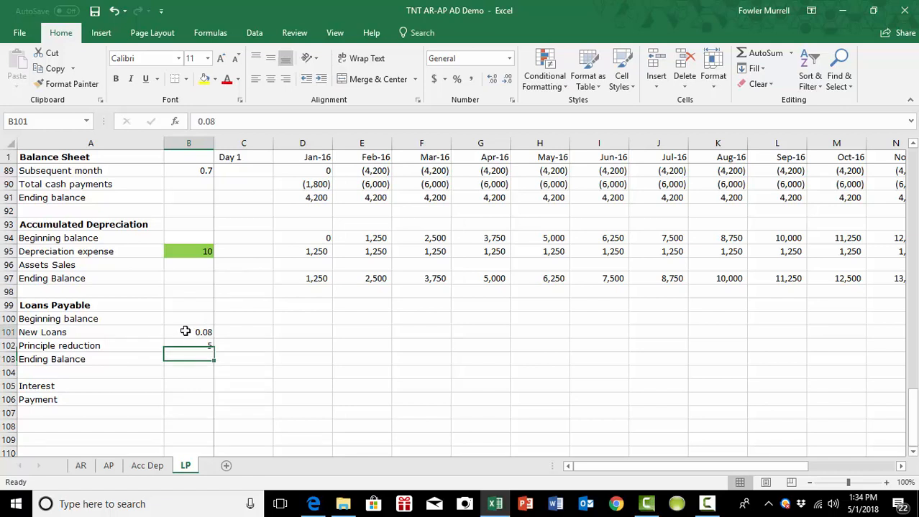
{"action": "left_click_drag", "start_coordinate": [185, 336], "coordinate": [181, 345]}
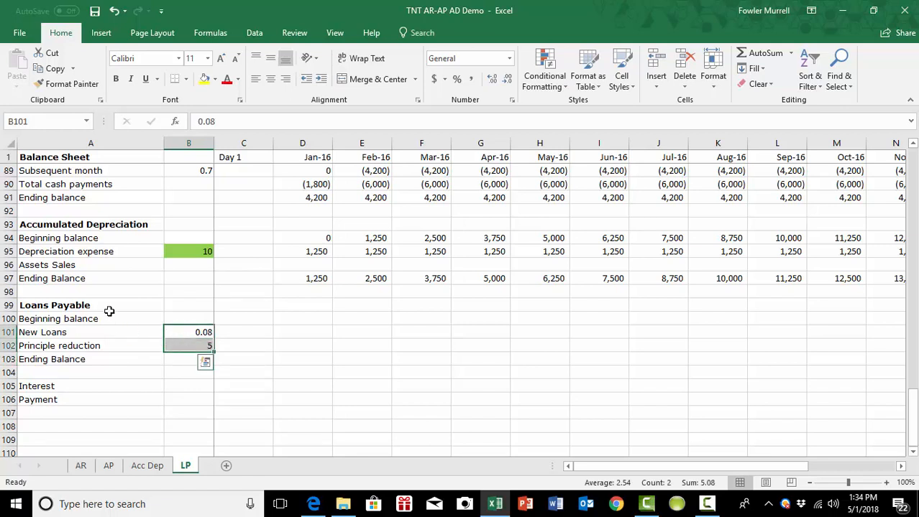
{"action": "left_click", "coordinate": [214, 79]}
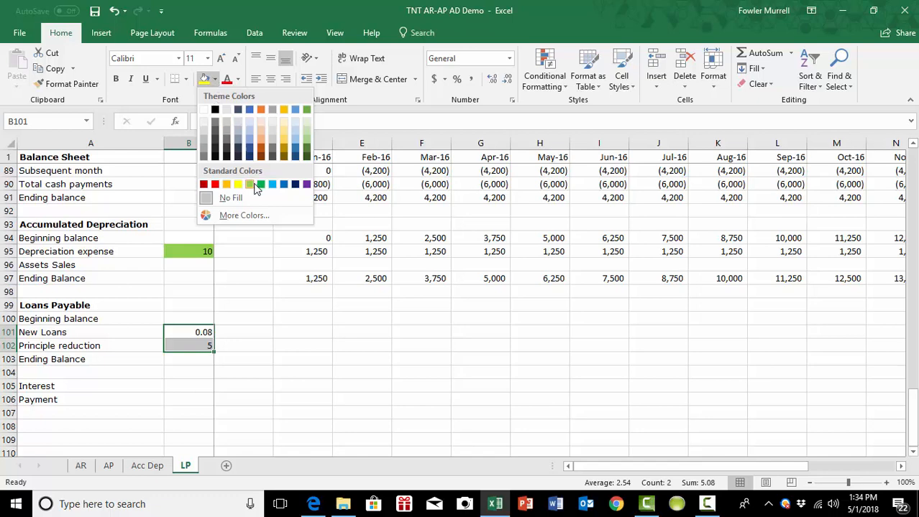
{"action": "left_click", "coordinate": [253, 185]}
{"action": "left_click", "coordinate": [242, 348]}
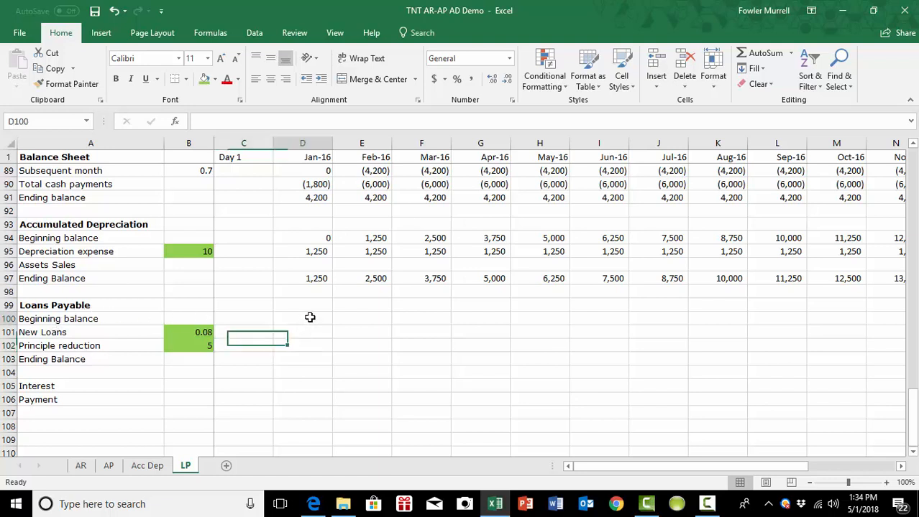
Step: Link the Jan-16 Loans Payable Beginning balance in D100 to the Day 1 Loans amount in C41
{"action": "left_click", "coordinate": [310, 318]}
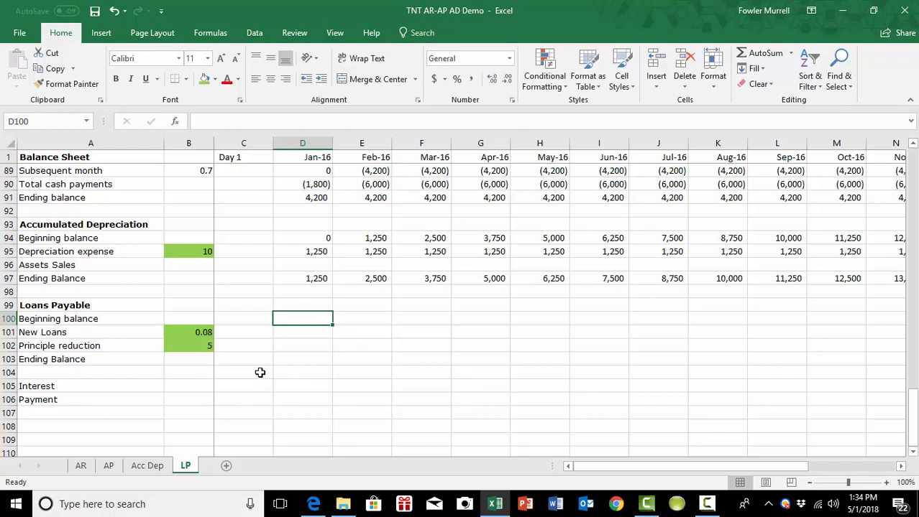
{"action": "scroll", "coordinate": [323, 360], "scroll_direction": "up", "scroll_amount": 5}
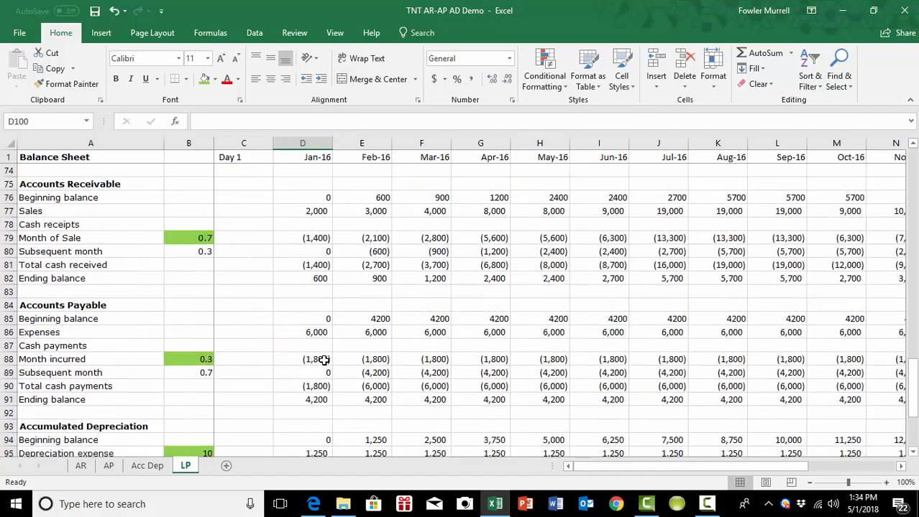
{"action": "scroll", "coordinate": [324, 360], "scroll_direction": "up", "scroll_amount": 13}
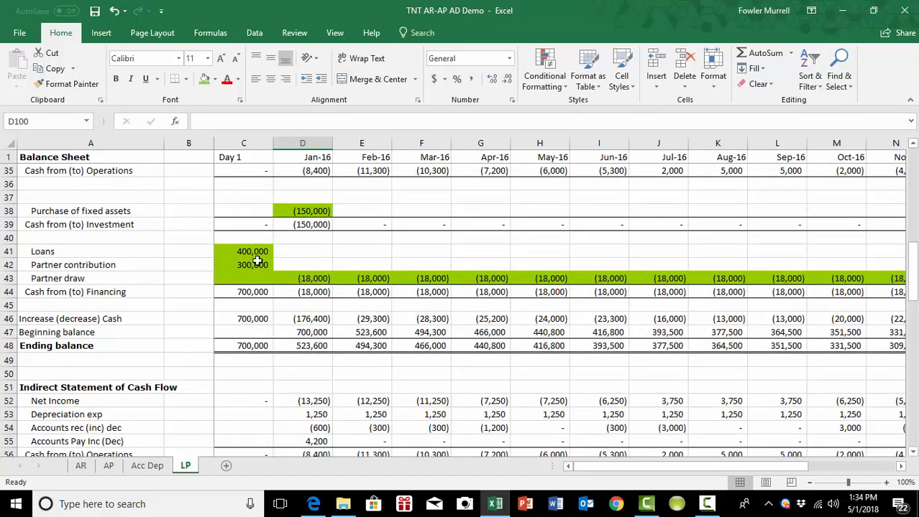
{"action": "scroll", "coordinate": [366, 316], "scroll_direction": "down", "scroll_amount": 13}
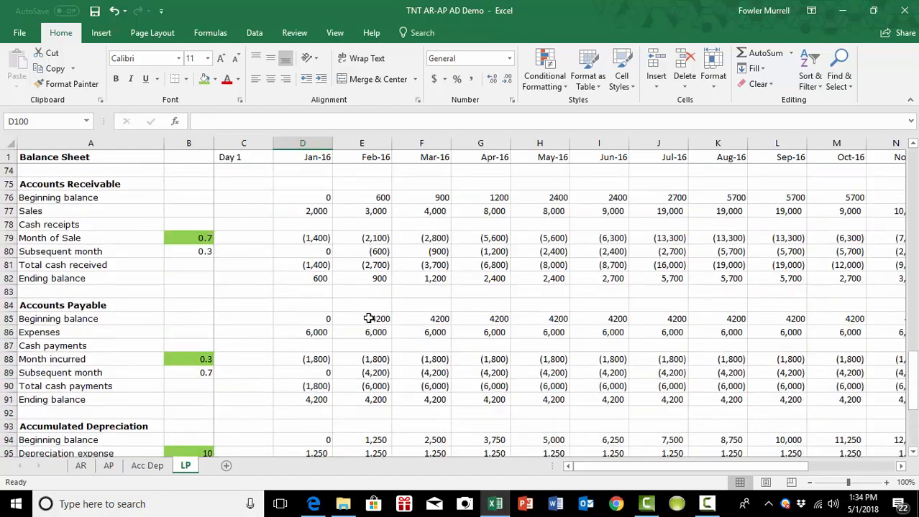
{"action": "scroll", "coordinate": [368, 319], "scroll_direction": "down", "scroll_amount": 5}
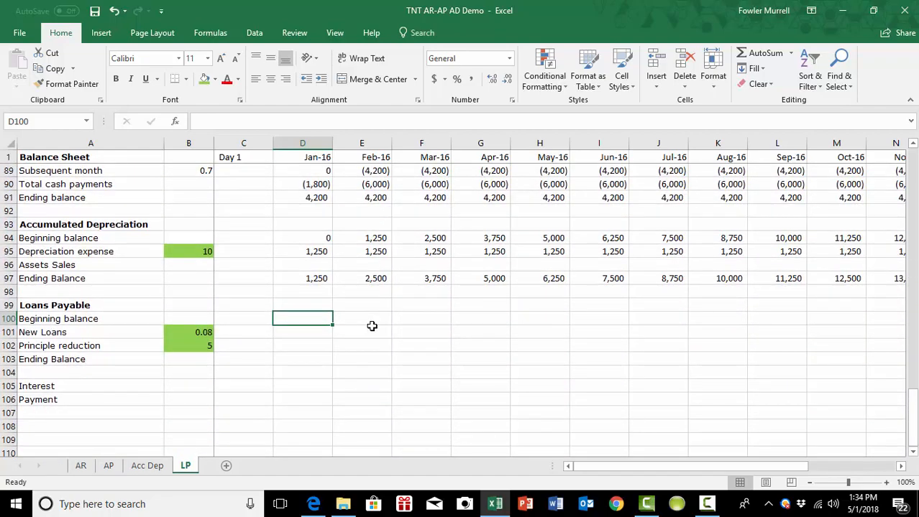
{"action": "type", "text": "="}
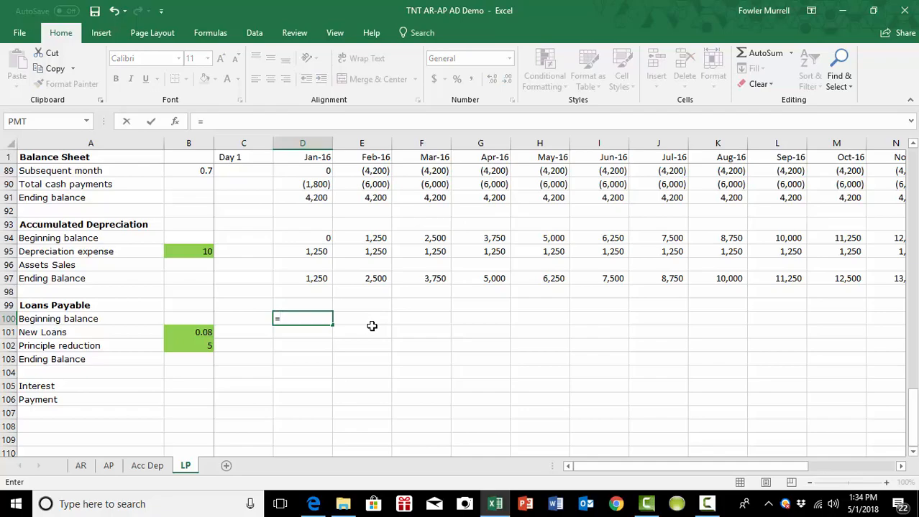
{"action": "scroll", "coordinate": [372, 326], "scroll_direction": "up", "scroll_amount": 18}
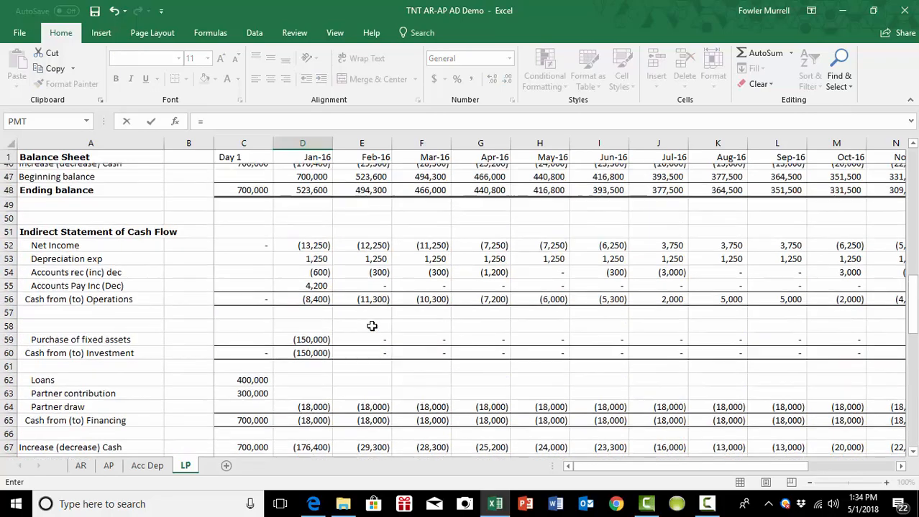
{"action": "scroll", "coordinate": [372, 326], "scroll_direction": "up", "scroll_amount": 3}
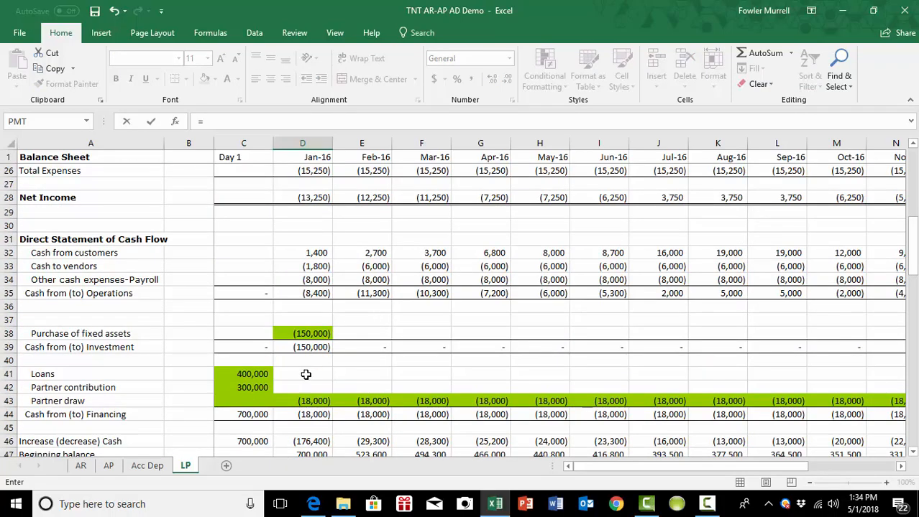
{"action": "scroll", "coordinate": [339, 371], "scroll_direction": "up", "scroll_amount": 8}
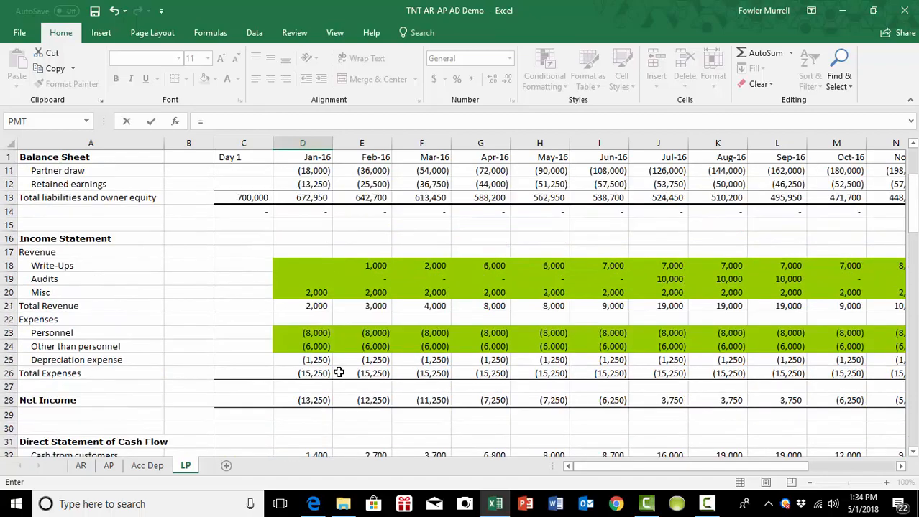
{"action": "scroll", "coordinate": [339, 372], "scroll_direction": "down", "scroll_amount": 10}
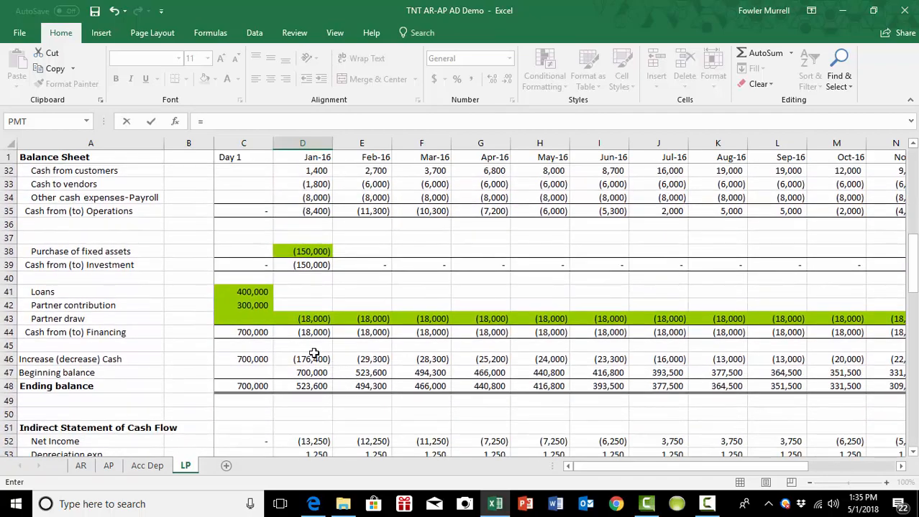
{"action": "left_click", "coordinate": [248, 293]}
{"action": "key", "text": "Tab"}
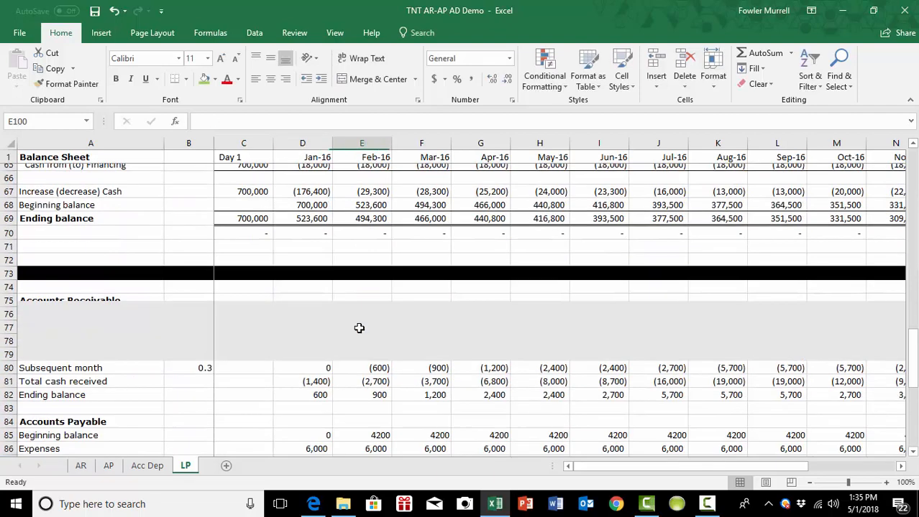
Step: Start inserting a function in D106, the Jan-16 cell of the Payment row
{"action": "scroll", "coordinate": [358, 328], "scroll_direction": "down", "scroll_amount": 3}
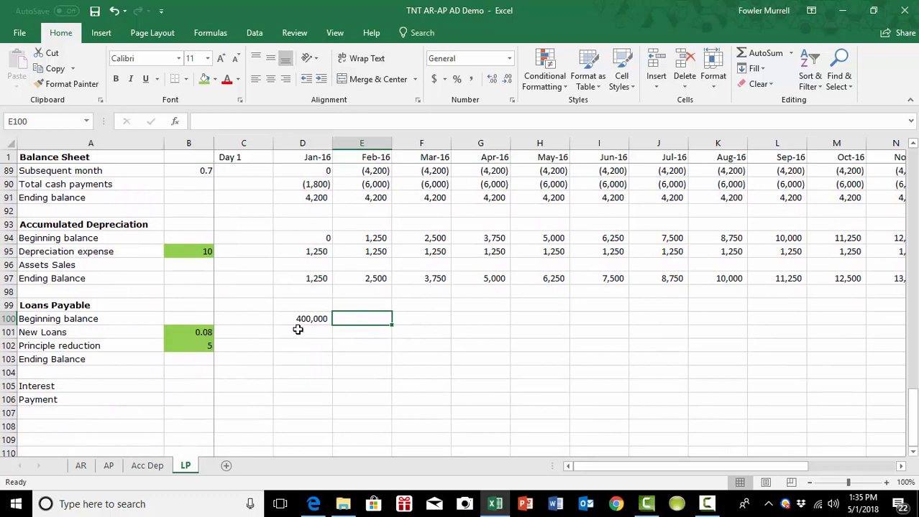
{"action": "left_click", "coordinate": [299, 333]}
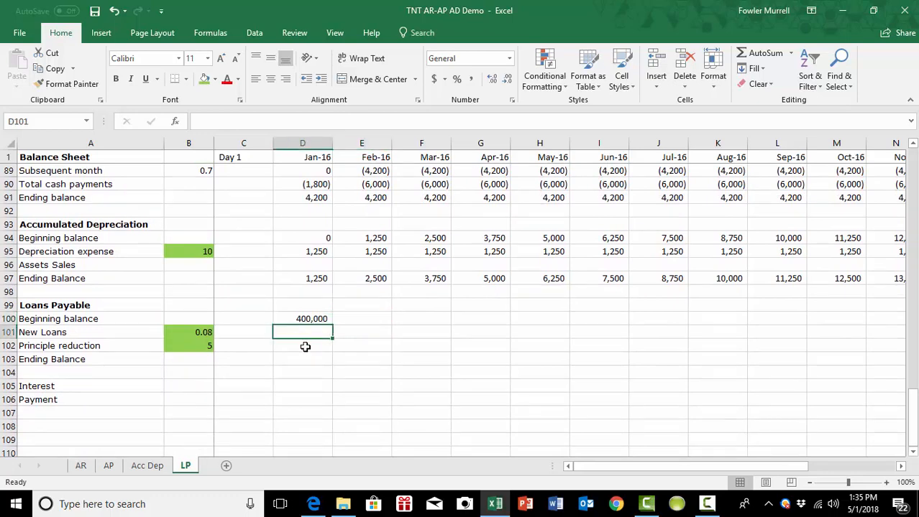
{"action": "left_click", "coordinate": [304, 347]}
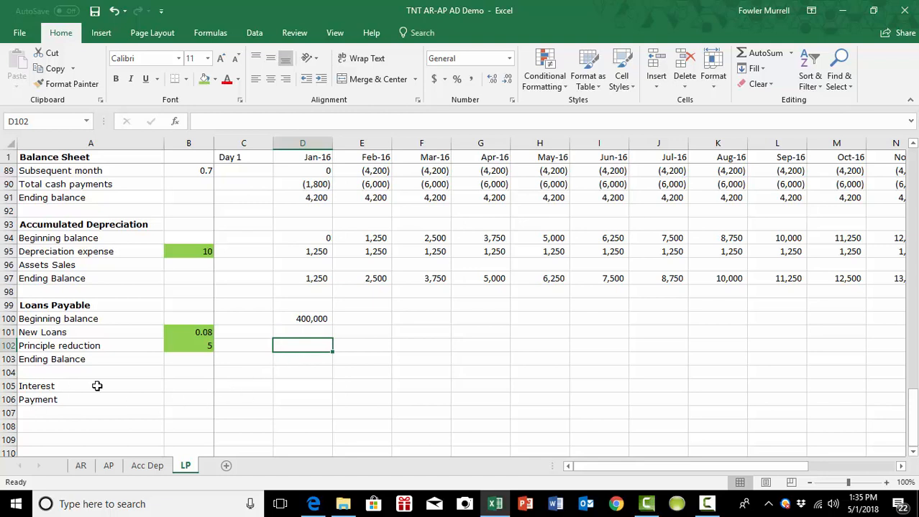
{"action": "left_click", "coordinate": [297, 385]}
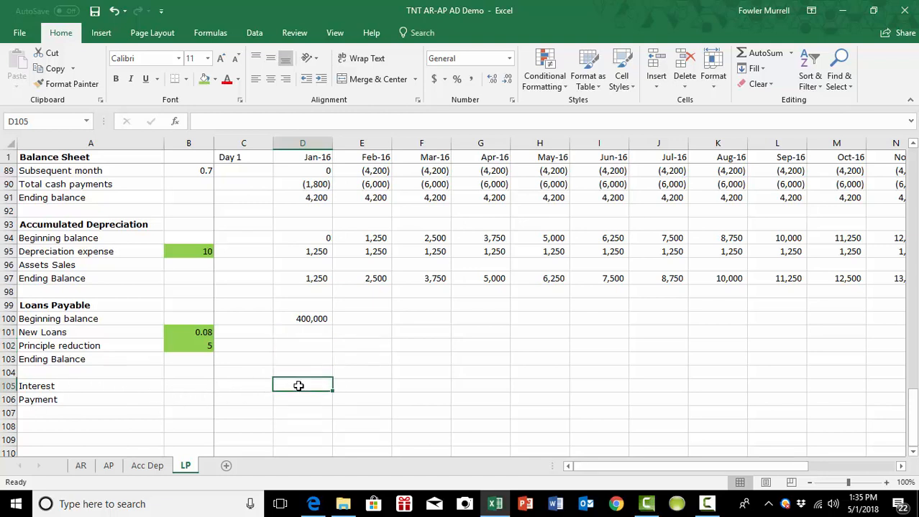
{"action": "left_click", "coordinate": [299, 401]}
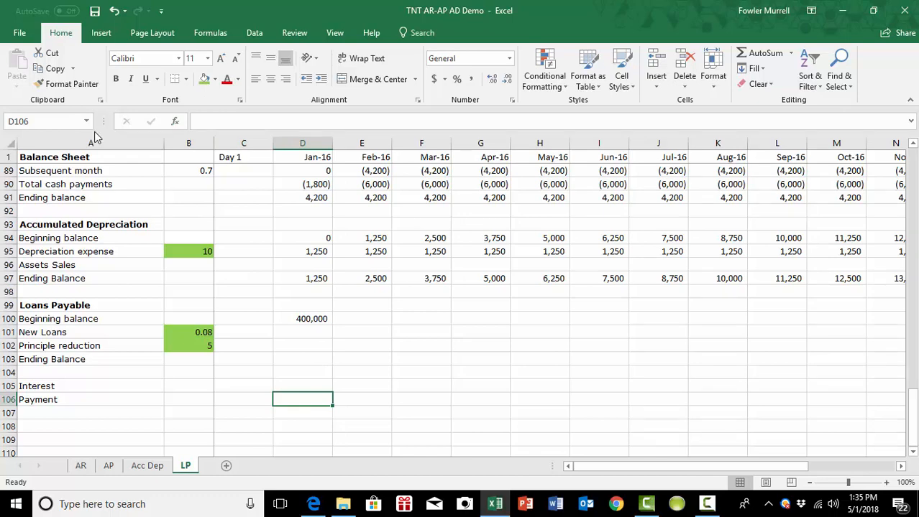
{"action": "left_click", "coordinate": [174, 121]}
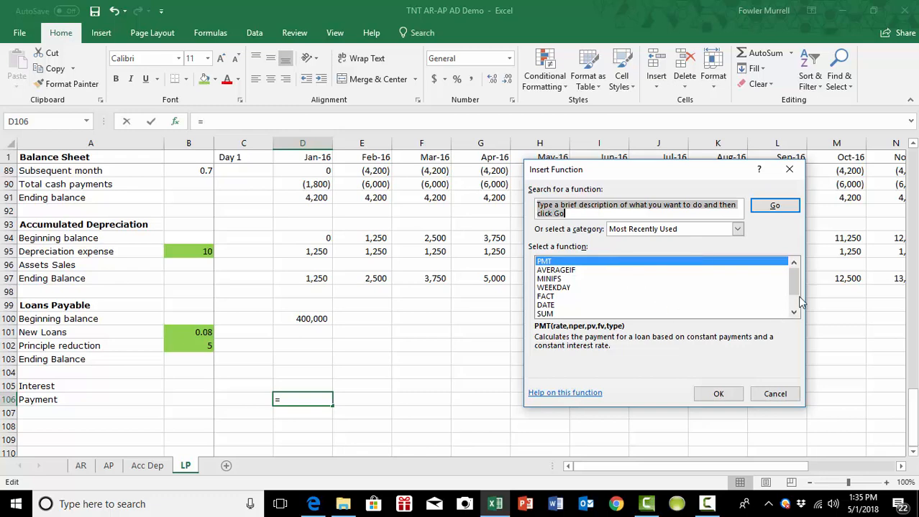
Step: Examine the available function categories and the function search description for the Payment formula
{"action": "left_click_drag", "start_coordinate": [794, 289], "coordinate": [796, 267]}
{"action": "left_click", "coordinate": [737, 228]}
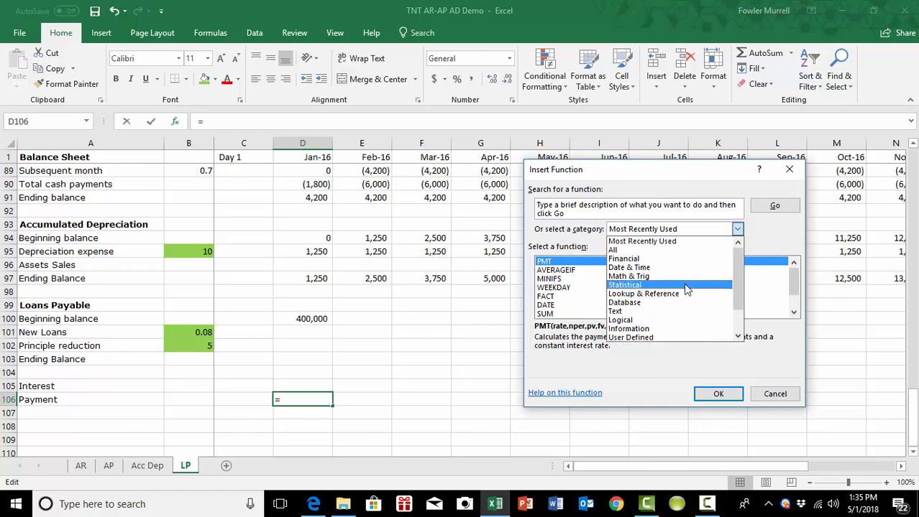
{"action": "scroll", "coordinate": [687, 284], "scroll_direction": "down", "scroll_amount": 1}
{"action": "scroll", "coordinate": [686, 284], "scroll_direction": "down", "scroll_amount": 1}
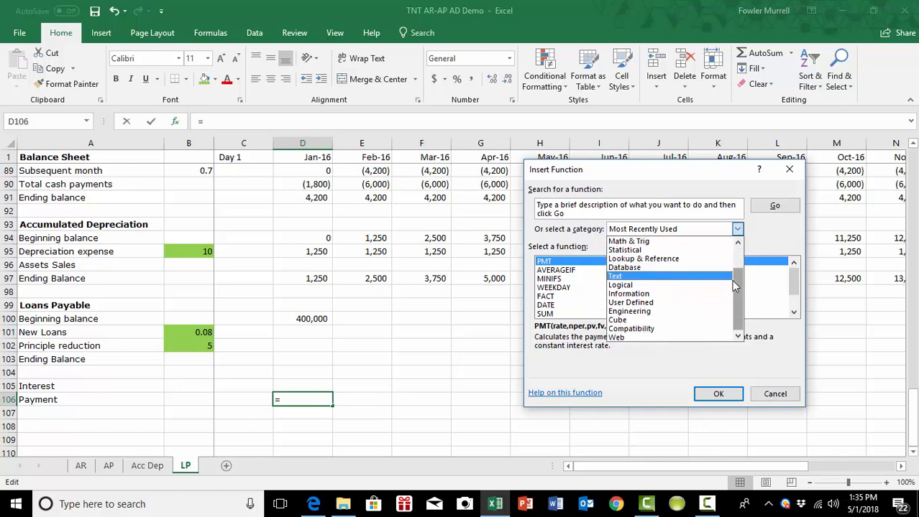
{"action": "left_click_drag", "start_coordinate": [731, 280], "coordinate": [740, 241]}
{"action": "left_click", "coordinate": [693, 228]}
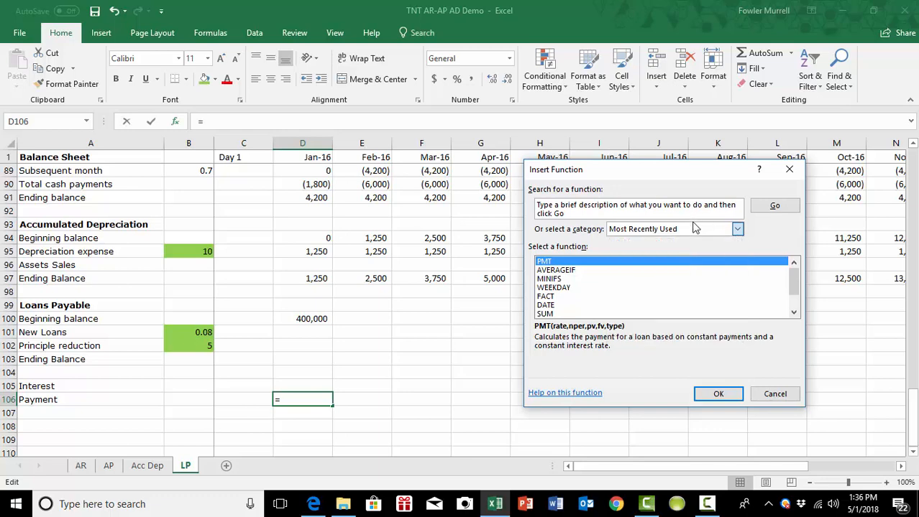
{"action": "left_click", "coordinate": [692, 230]}
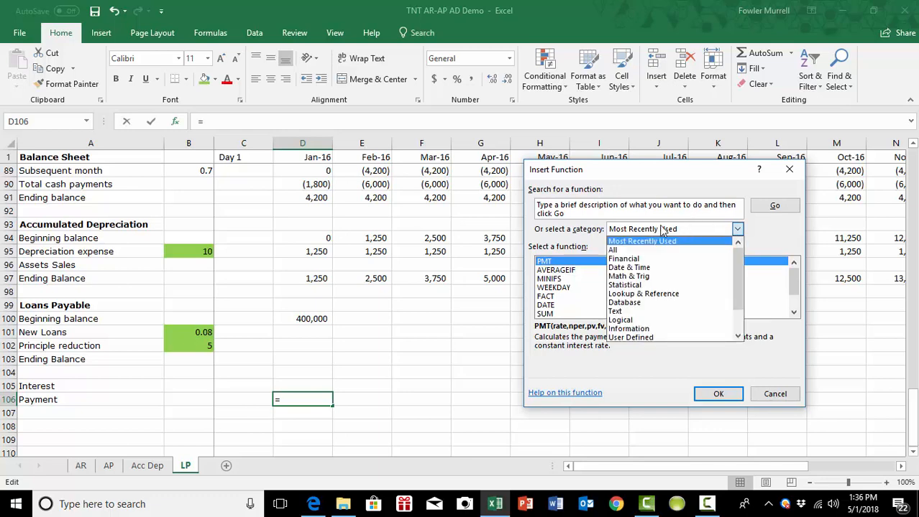
{"action": "left_click", "coordinate": [613, 210]}
{"action": "left_click", "coordinate": [639, 206]}
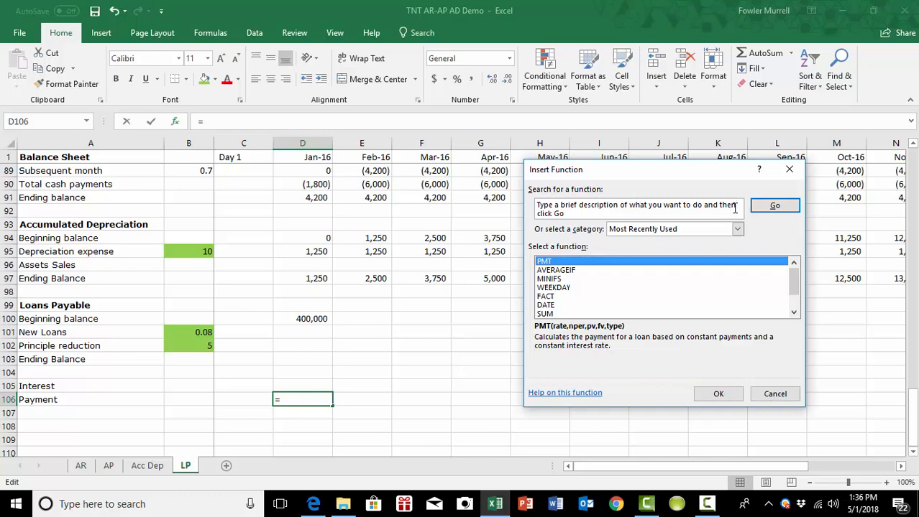
{"action": "left_click_drag", "start_coordinate": [739, 206], "coordinate": [563, 214]}
{"action": "key", "text": "shift+Up"}
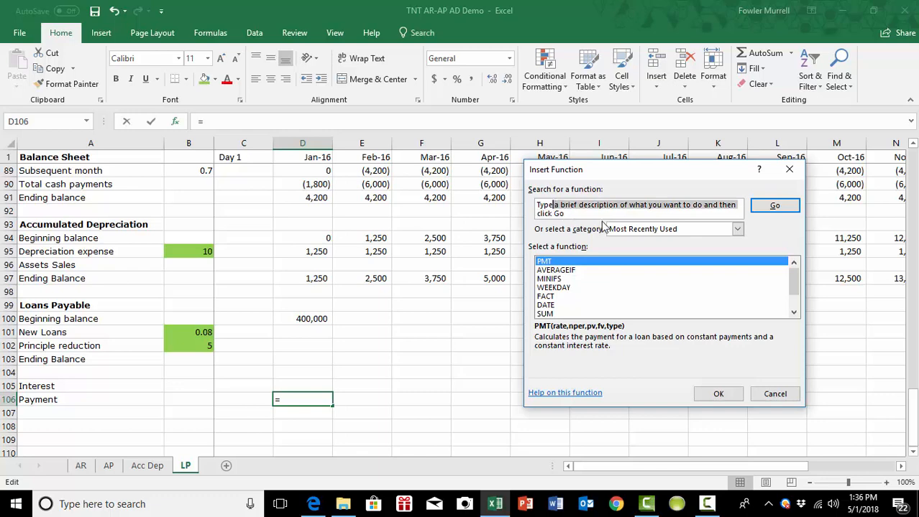
{"action": "key", "text": "shift+Down"}
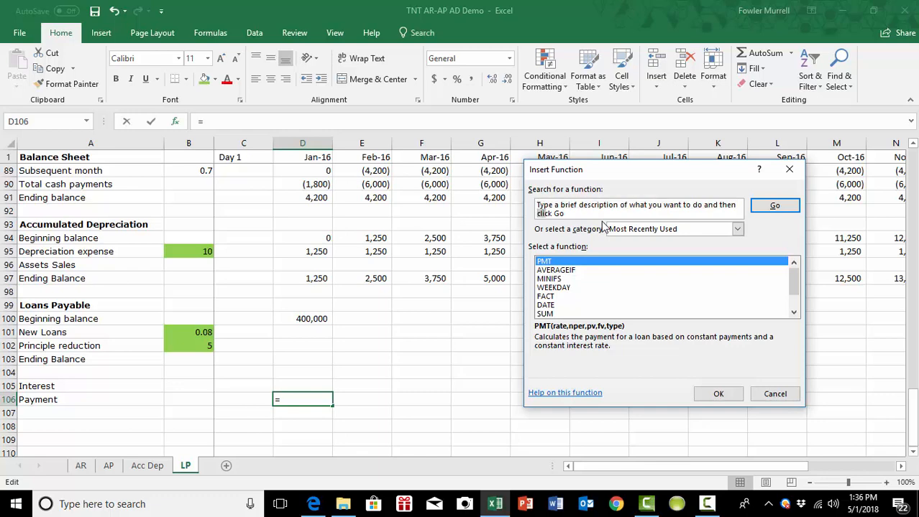
{"action": "key", "text": "shift+End"}
Step: Insert the PMT function from the most recently used functions into Payment cell D106
{"action": "scroll", "coordinate": [690, 269], "scroll_direction": "down", "scroll_amount": 1}
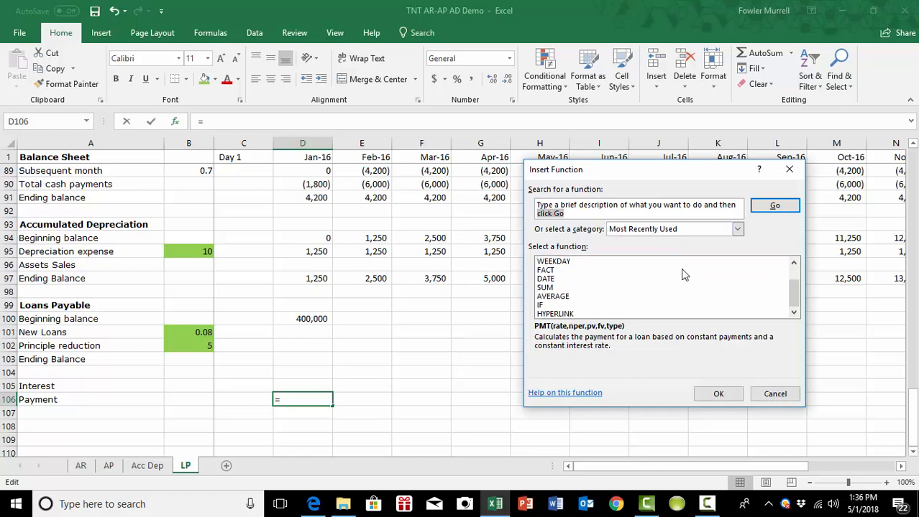
{"action": "left_click", "coordinate": [610, 271]}
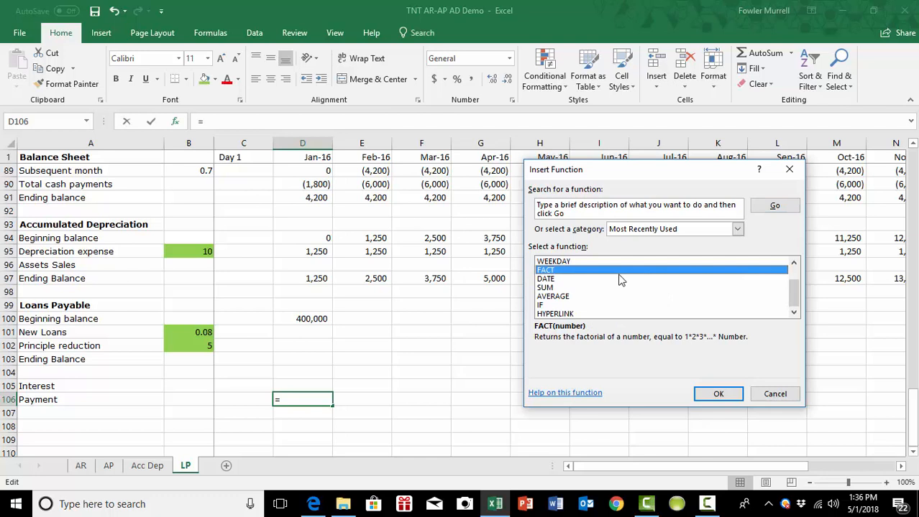
{"action": "key", "text": "Down"}
{"action": "key", "text": "Down"}
{"action": "key", "text": "Up"}
{"action": "key", "text": "Up"}
{"action": "key", "text": "Up"}
{"action": "key", "text": "Up"}
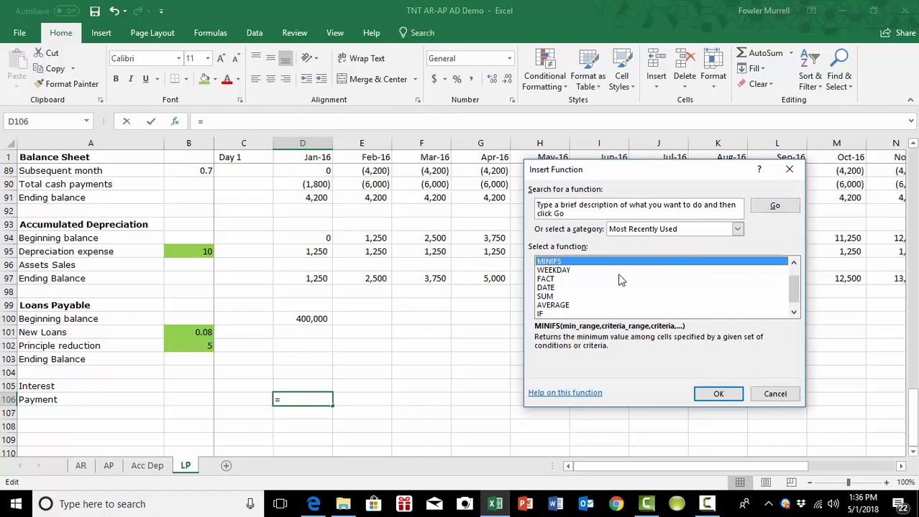
{"action": "key", "text": "Up"}
{"action": "key", "text": "Up"}
{"action": "key", "text": "Down"}
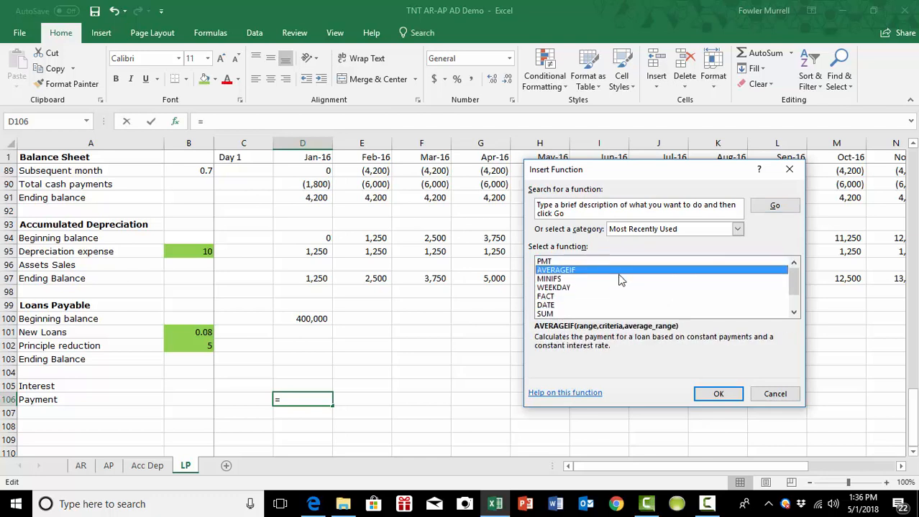
{"action": "key", "text": "Up"}
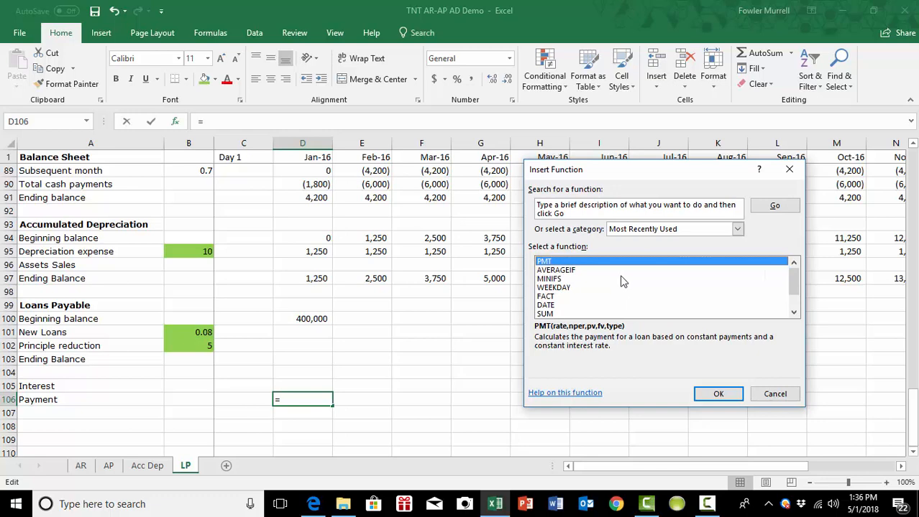
{"action": "left_click", "coordinate": [719, 395]}
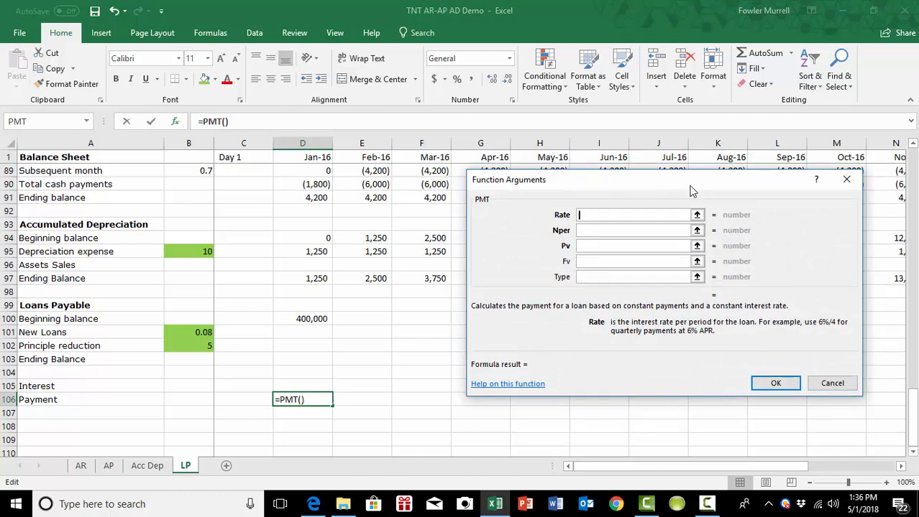
Step: Set the PMT arguments for Payment cell D106 to a Rate of B101/12 and an Nper of B102*12
{"action": "left_click_drag", "start_coordinate": [685, 185], "coordinate": [694, 238]}
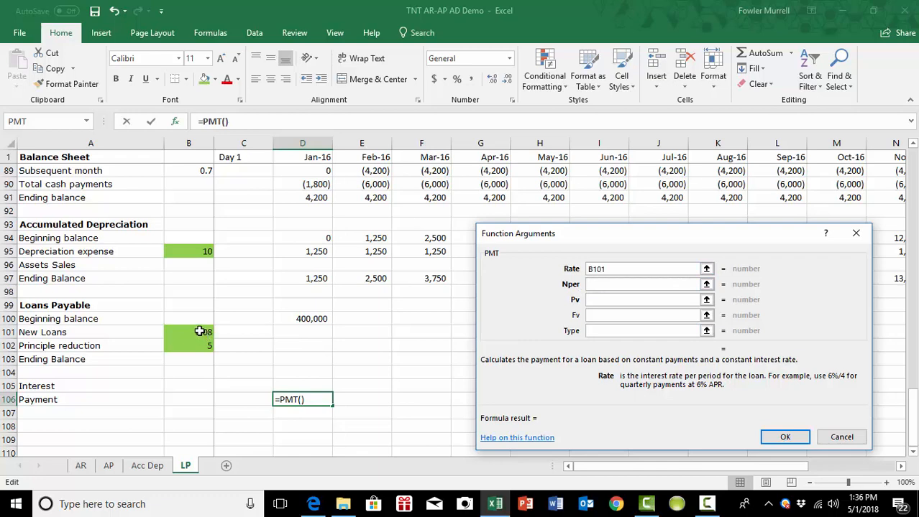
{"action": "left_click", "coordinate": [200, 331]}
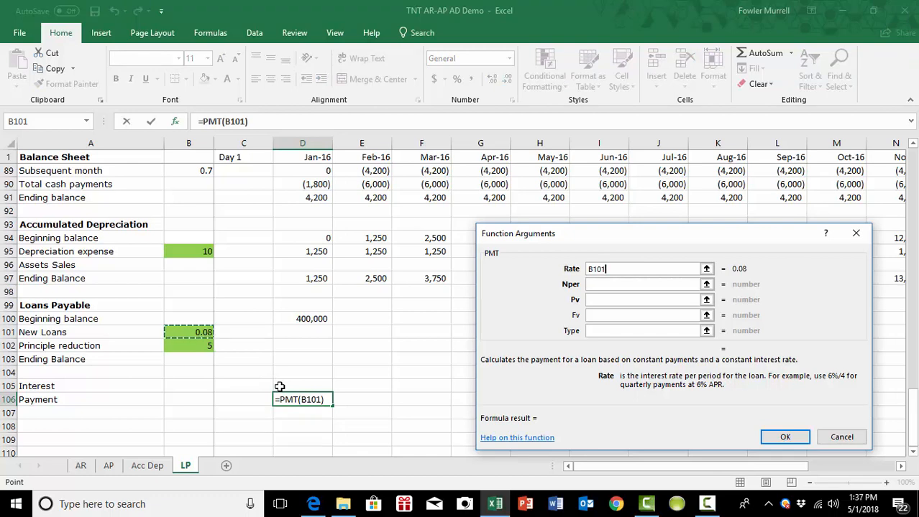
{"action": "type", "text": "/12"}
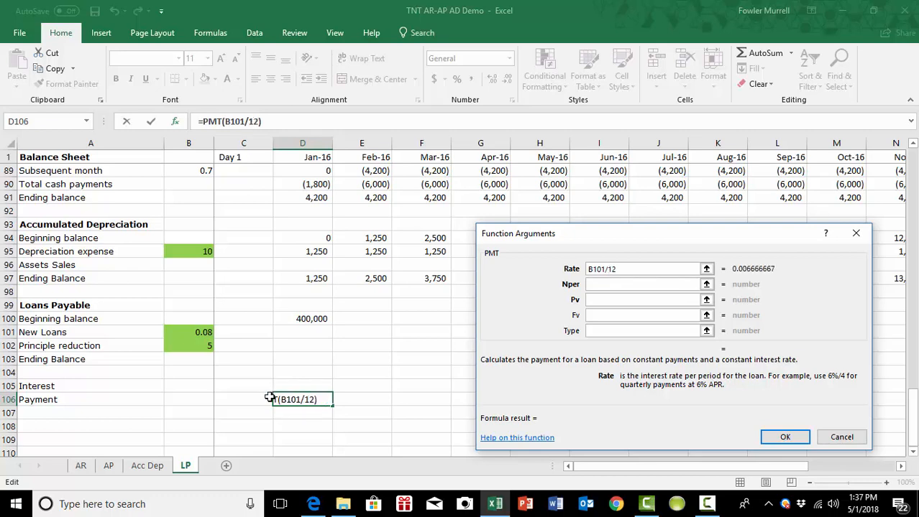
{"action": "left_click", "coordinate": [609, 284]}
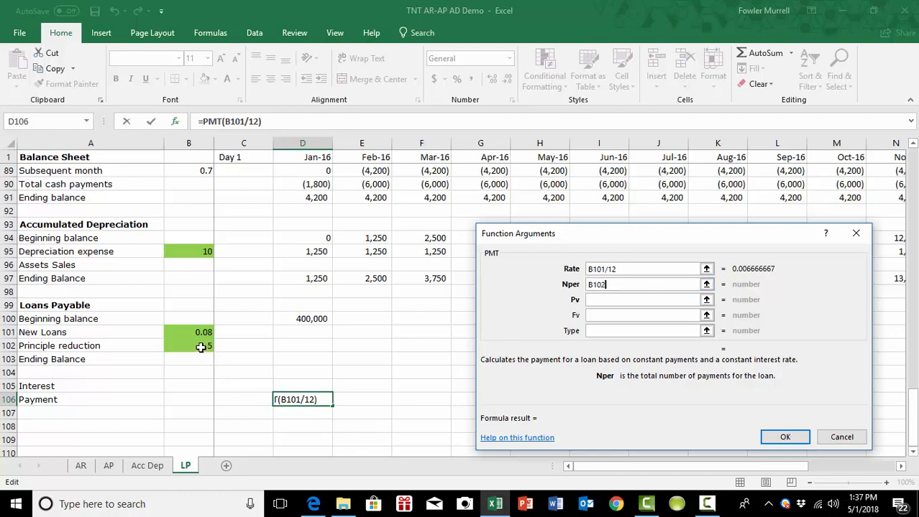
{"action": "left_click", "coordinate": [201, 347]}
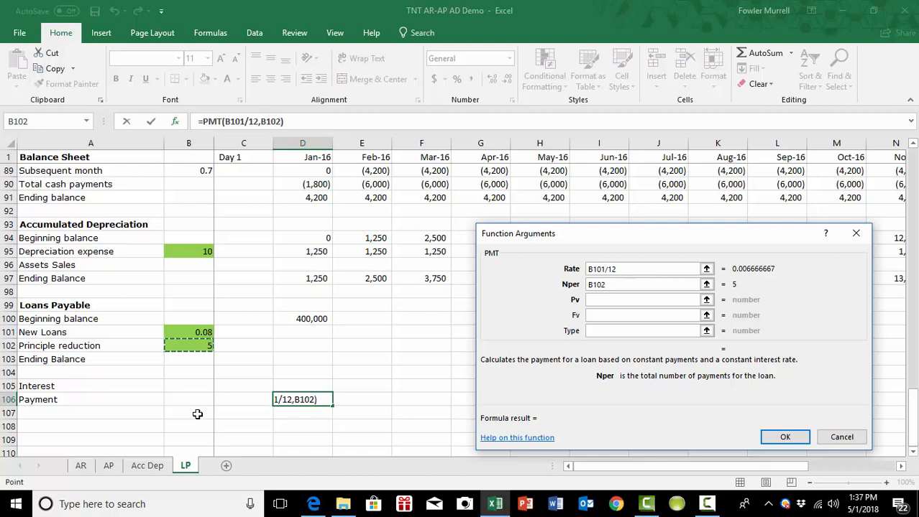
{"action": "type", "text": "*12"}
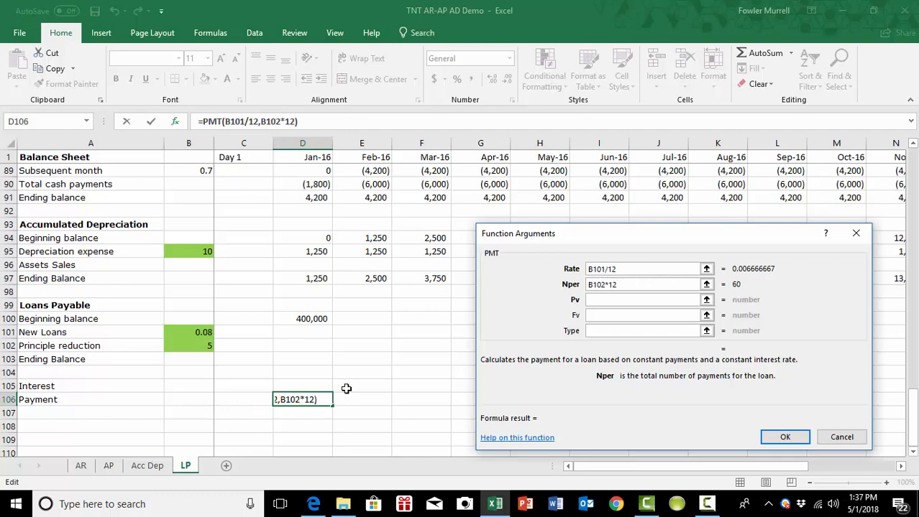
Step: Set the PMT present value to -D100, the negative beginning loan balance, and insert the completed function
{"action": "left_click", "coordinate": [595, 301]}
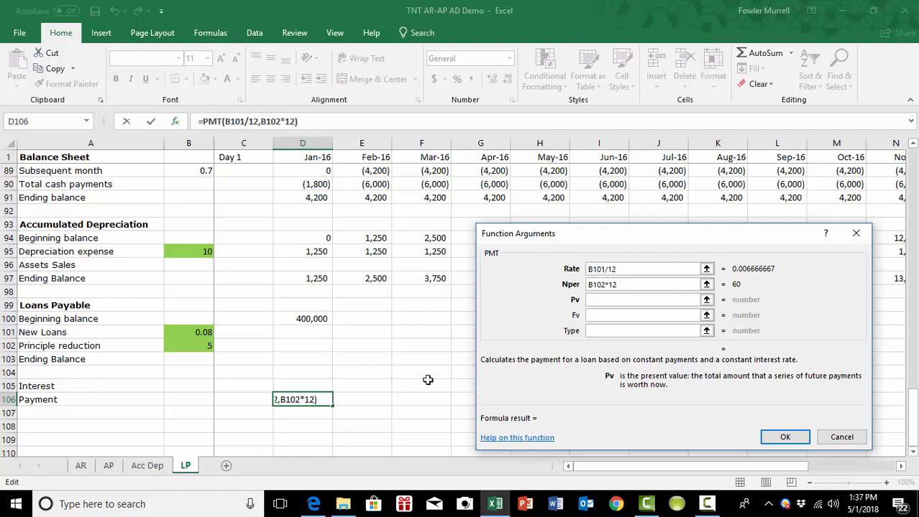
{"action": "type", "text": "-D100"}
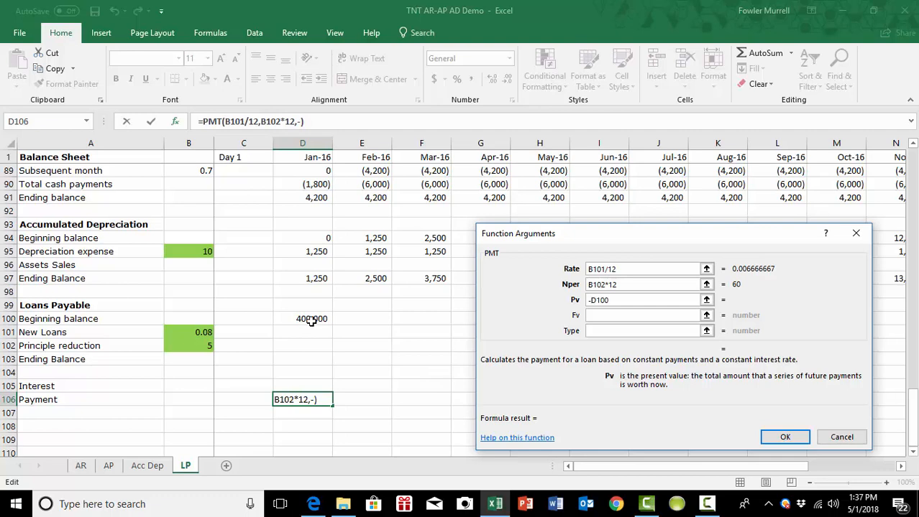
{"action": "left_click", "coordinate": [310, 321]}
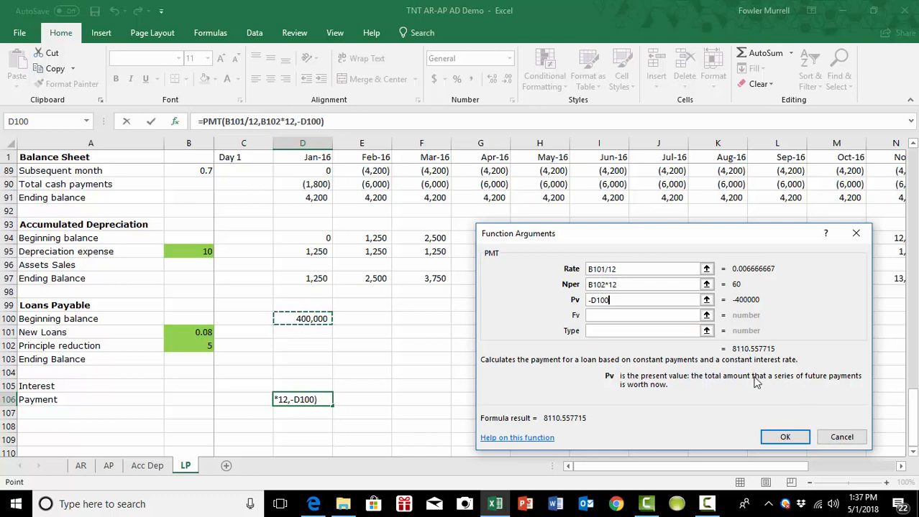
{"action": "left_click", "coordinate": [786, 439]}
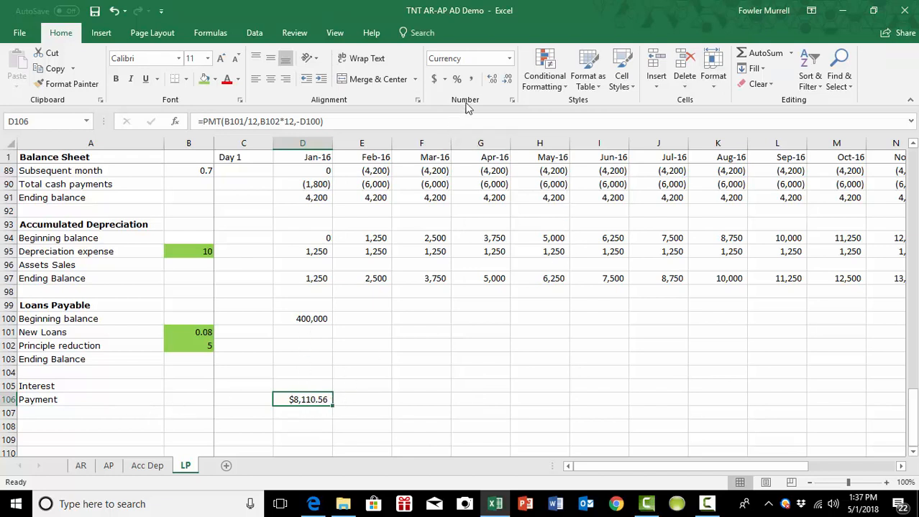
Step: Format the Jan-16 Payment in D106 in comma style with no decimal places
{"action": "left_click", "coordinate": [472, 79]}
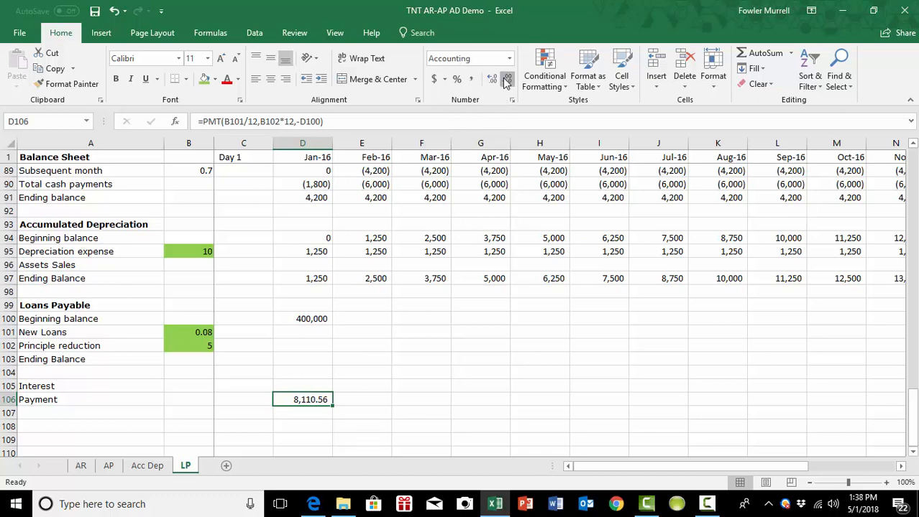
{"action": "left_click", "coordinate": [506, 80]}
{"action": "left_click", "coordinate": [506, 80]}
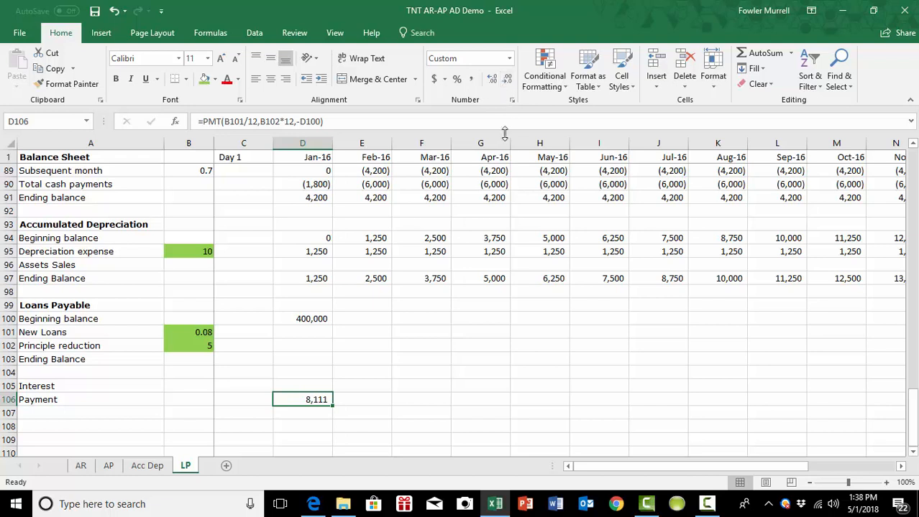
{"action": "left_click", "coordinate": [402, 439]}
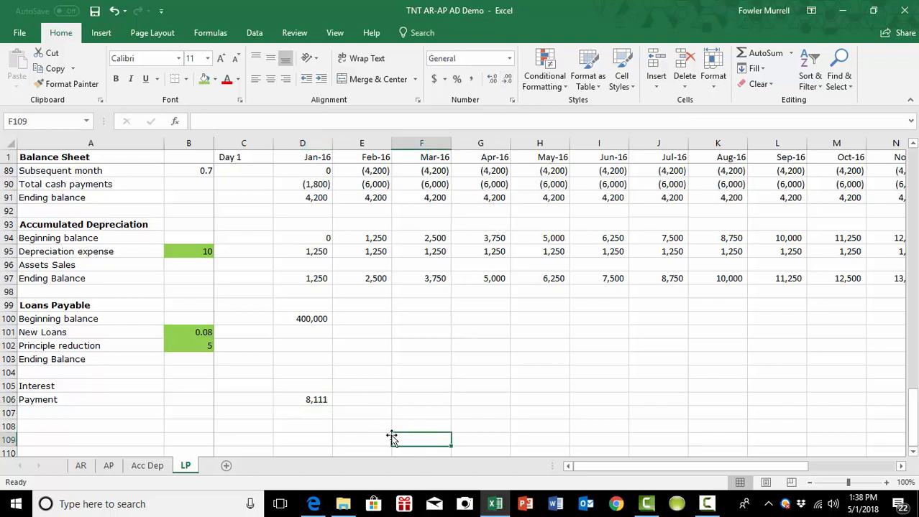
Step: Enter the Jan-16 Interest formula =D100*$B$101/12 in D105, keeping the rate cell as an absolute reference
{"action": "left_click", "coordinate": [314, 389]}
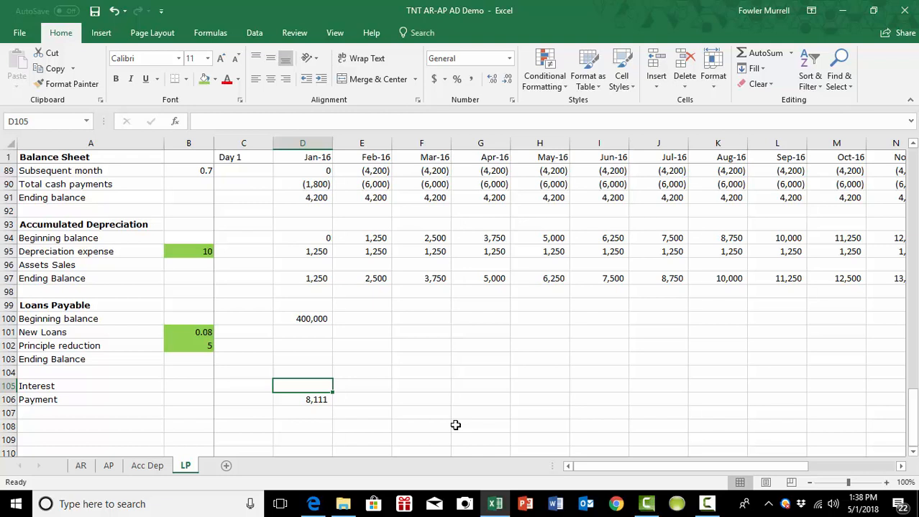
{"action": "type", "text": "="}
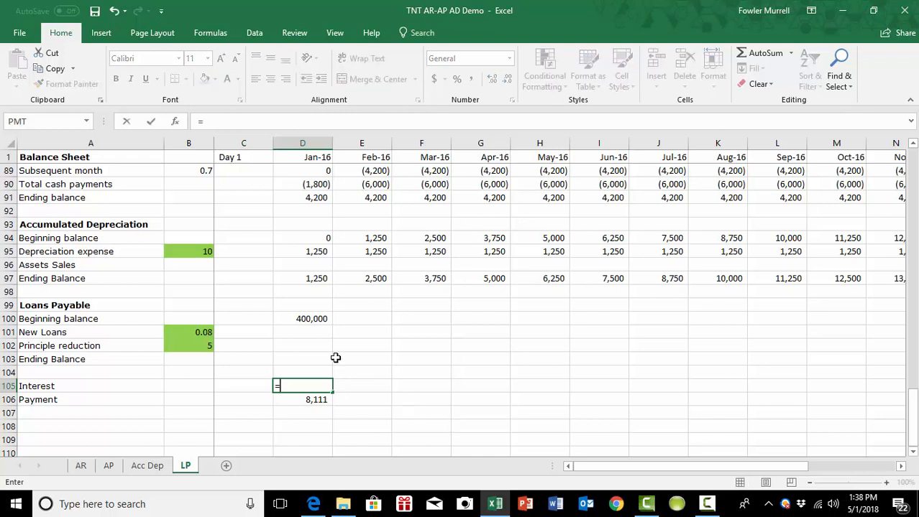
{"action": "left_click", "coordinate": [308, 319]}
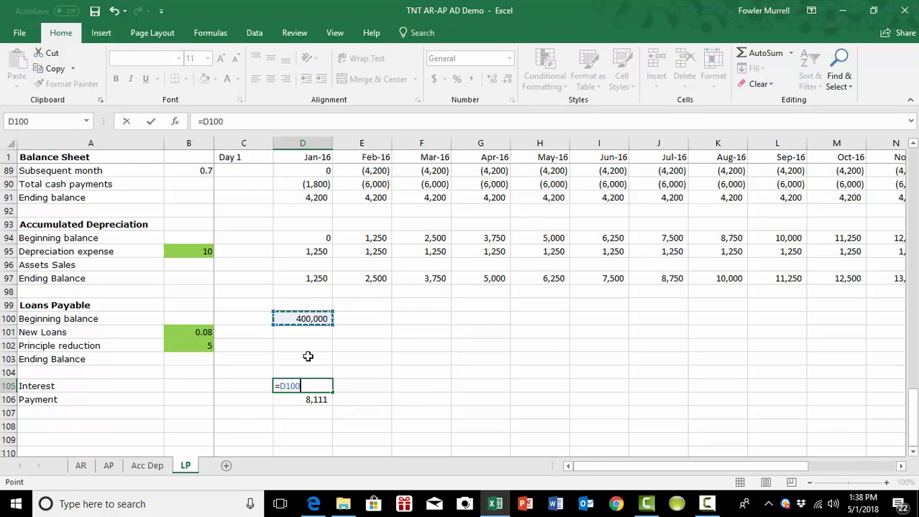
{"action": "type", "text": "*"}
{"action": "left_click", "coordinate": [201, 331]}
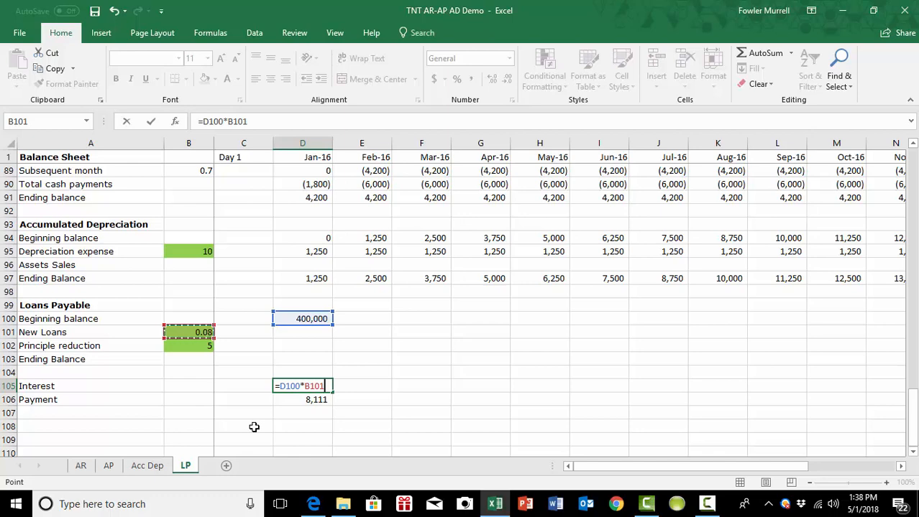
{"action": "key", "text": "F4"}
{"action": "type", "text": "/12"}
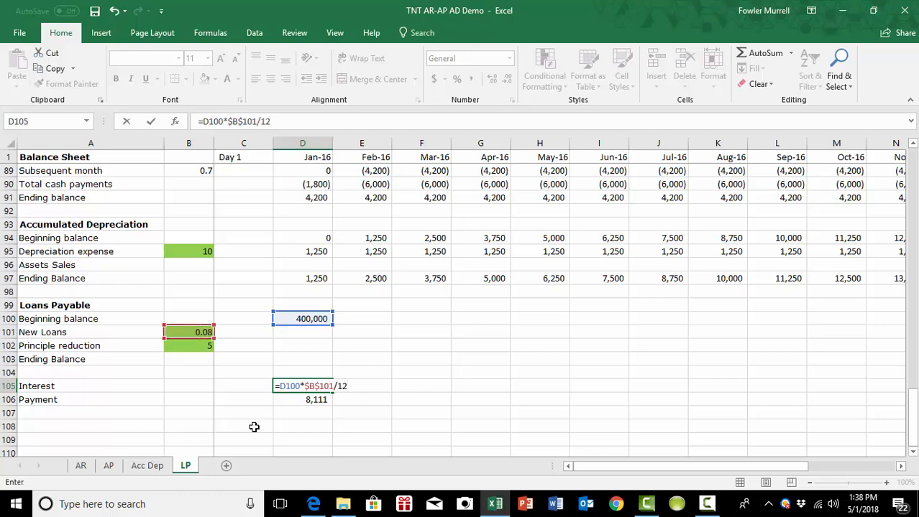
{"action": "key", "text": "Tab"}
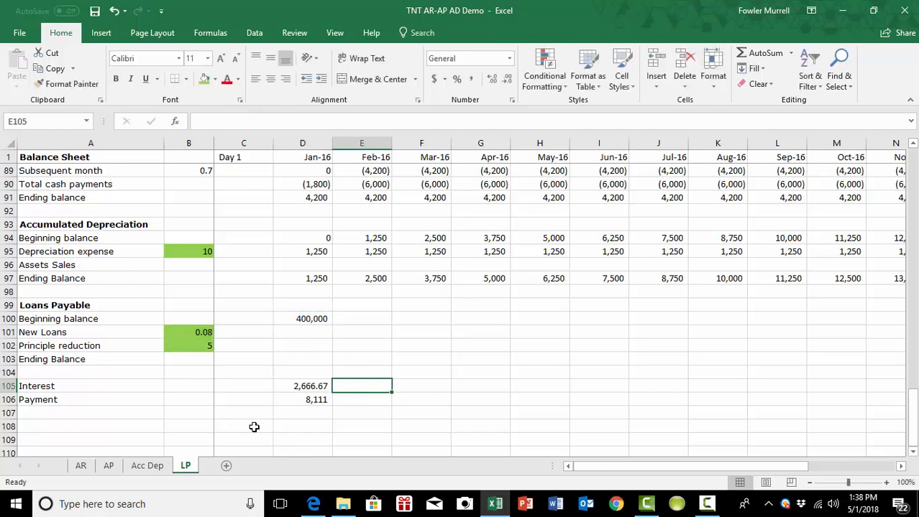
Step: Reduce the Jan-16 Interest value in D105 to no decimal places
{"action": "left_click", "coordinate": [314, 389]}
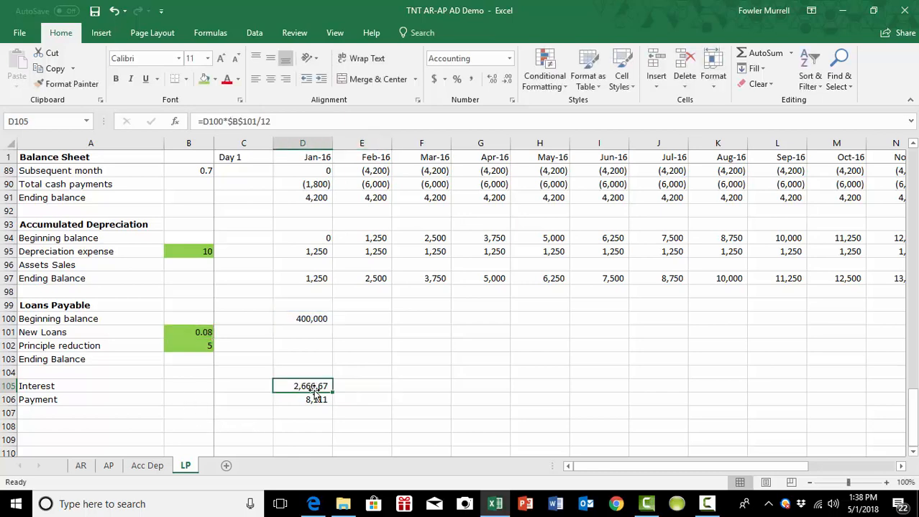
{"action": "left_click", "coordinate": [506, 79]}
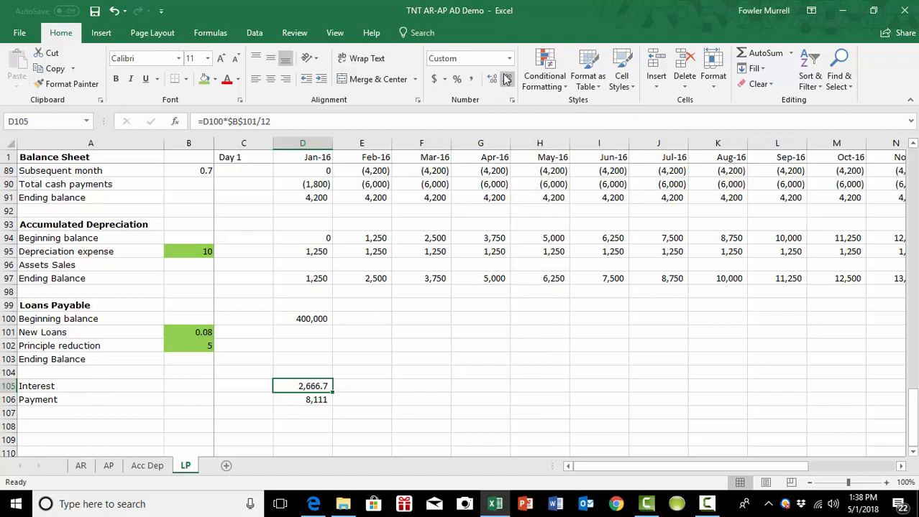
{"action": "left_click", "coordinate": [507, 79]}
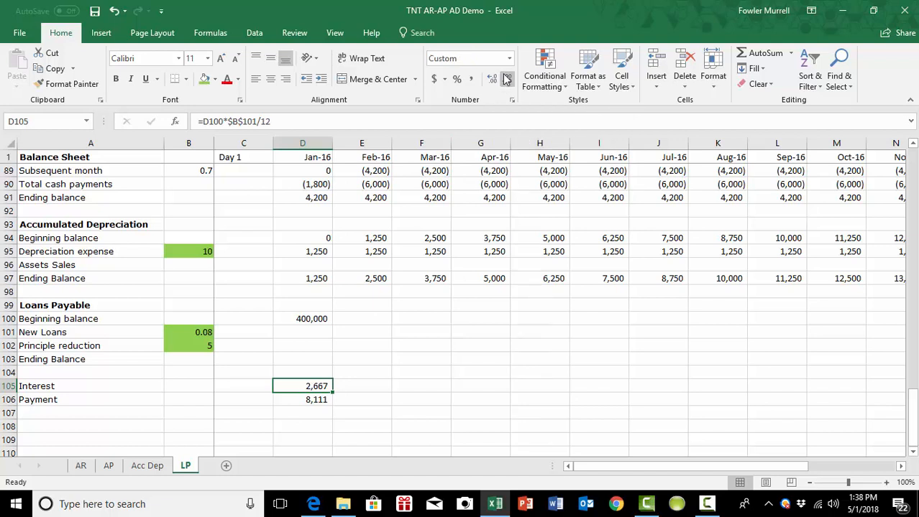
{"action": "left_click", "coordinate": [414, 411]}
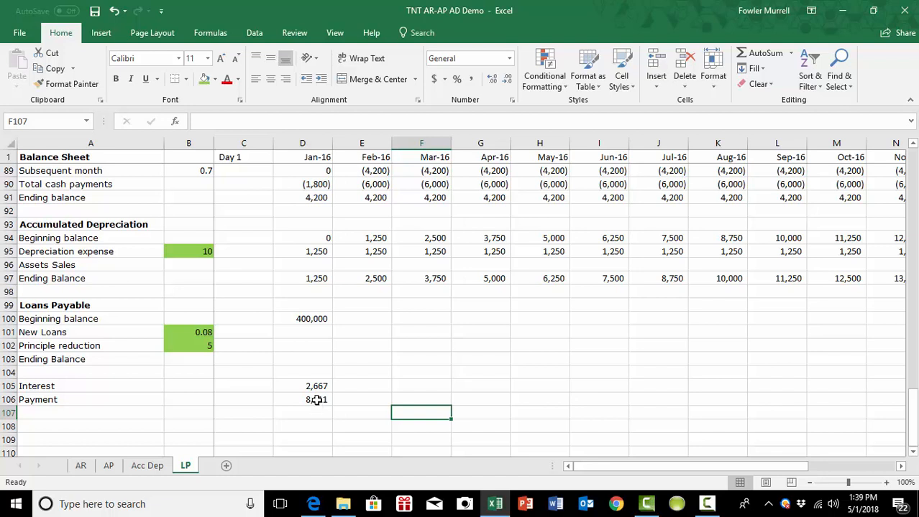
Step: Calculate the Jan-16 Principle reduction in D102 as payment minus interest with =D106-D105
{"action": "left_click", "coordinate": [309, 344]}
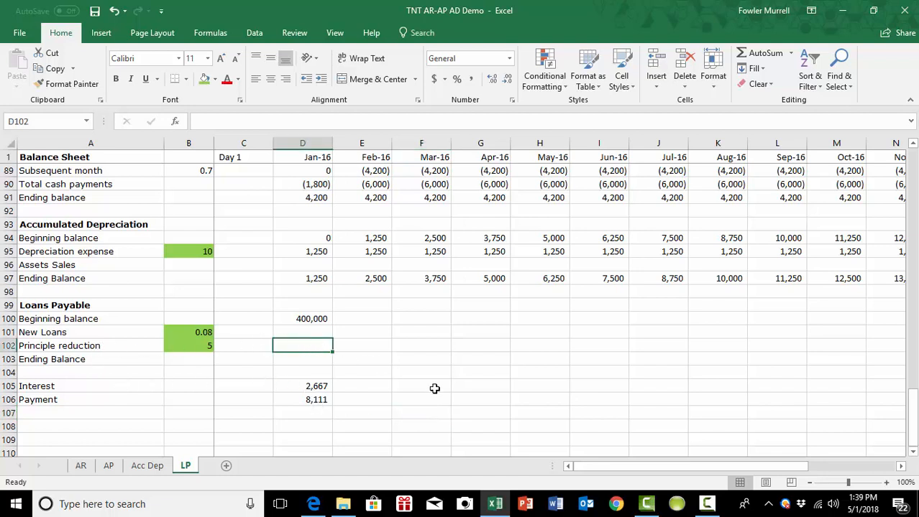
{"action": "type", "text": "="}
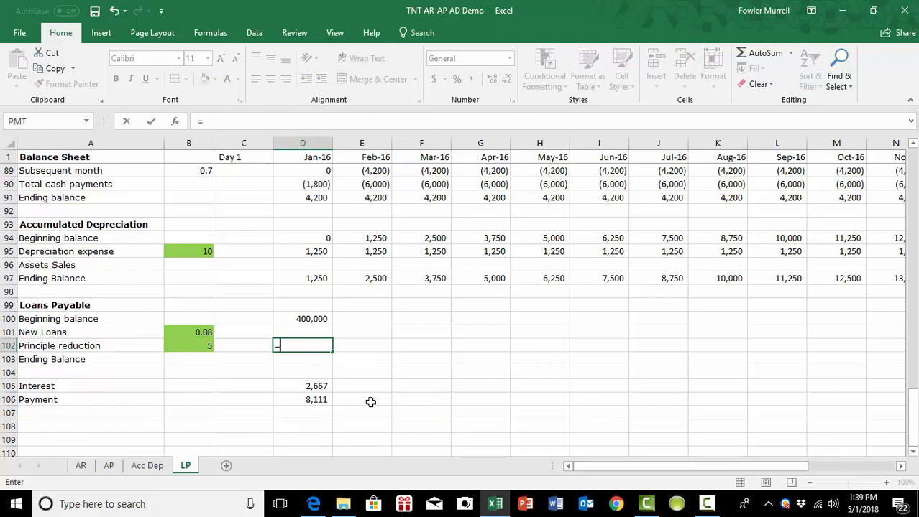
{"action": "left_click", "coordinate": [322, 397]}
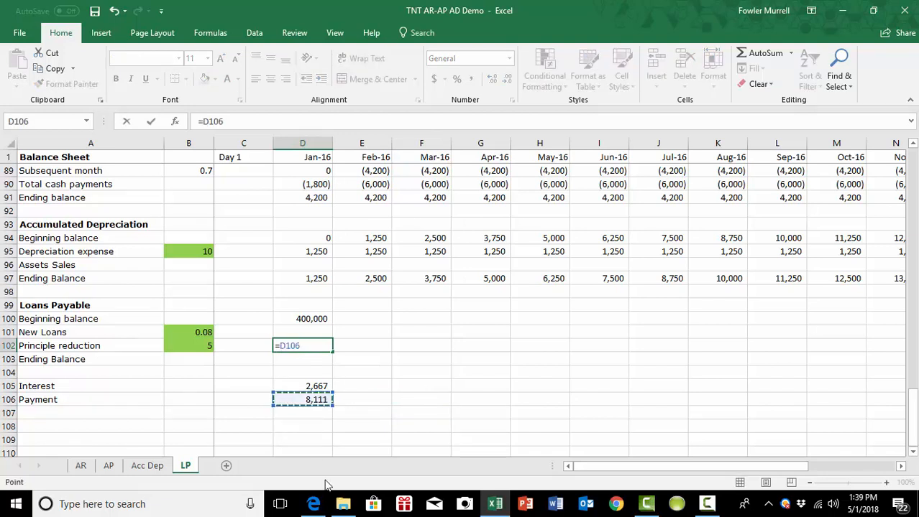
{"action": "type", "text": "-"}
{"action": "left_click", "coordinate": [314, 386]}
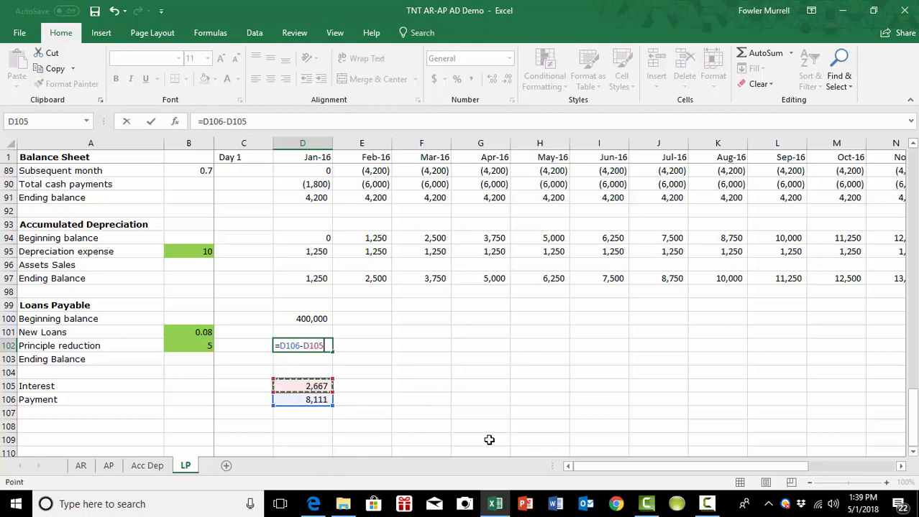
{"action": "key", "text": "Tab"}
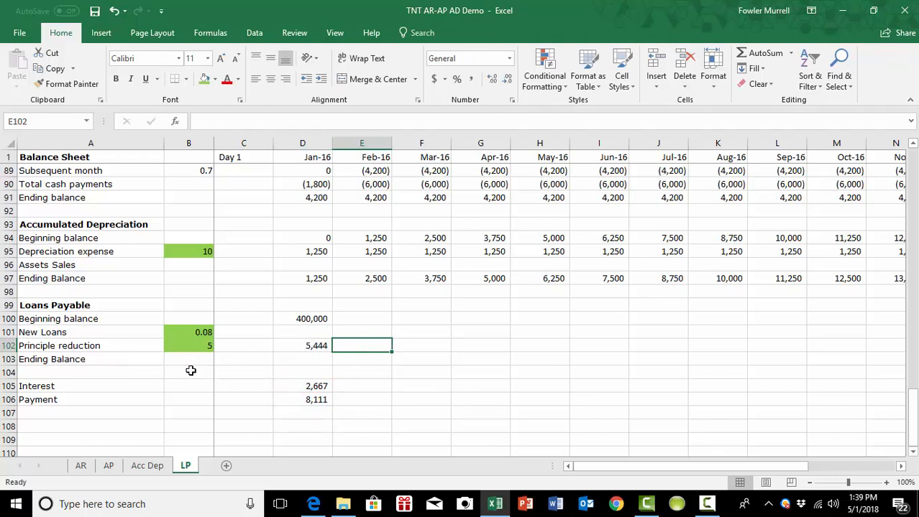
Step: Calculate the Jan-16 Loans Payable Ending Balance in D103 with the formula =D100+D101-D102
{"action": "left_click", "coordinate": [308, 362]}
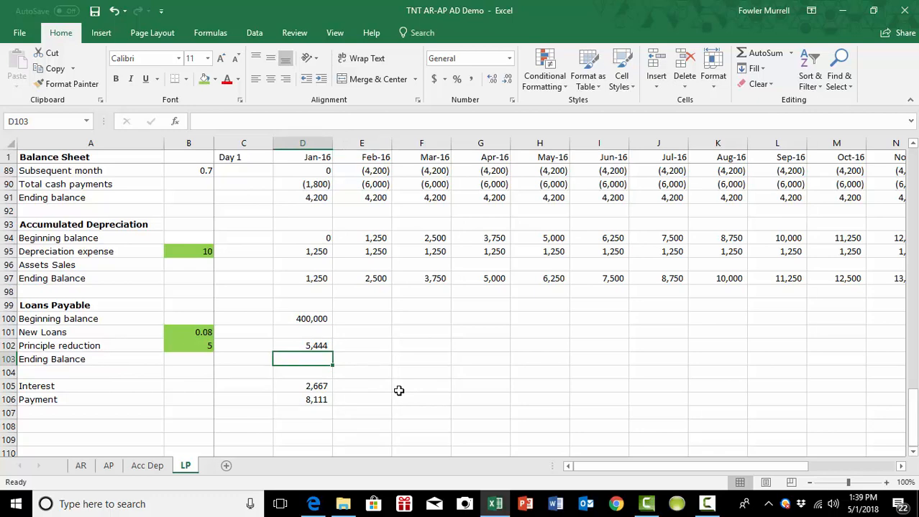
{"action": "type", "text": "="}
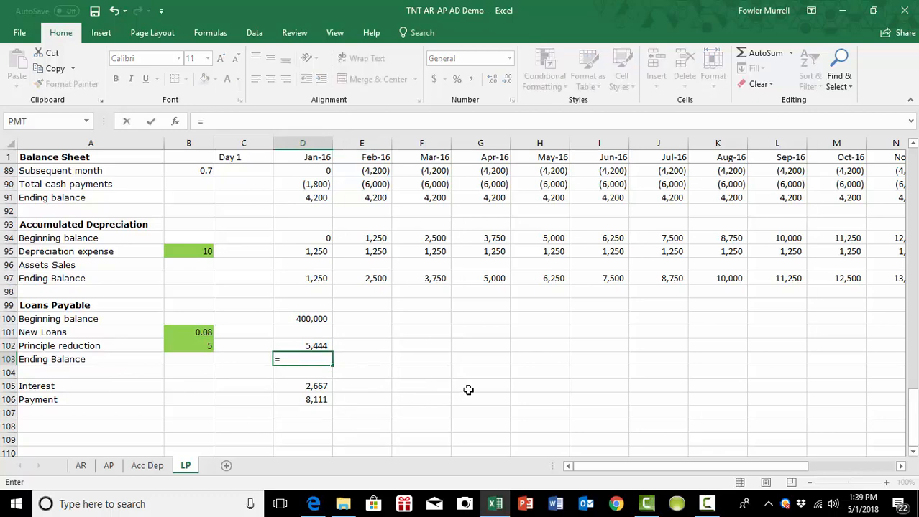
{"action": "left_click", "coordinate": [313, 319]}
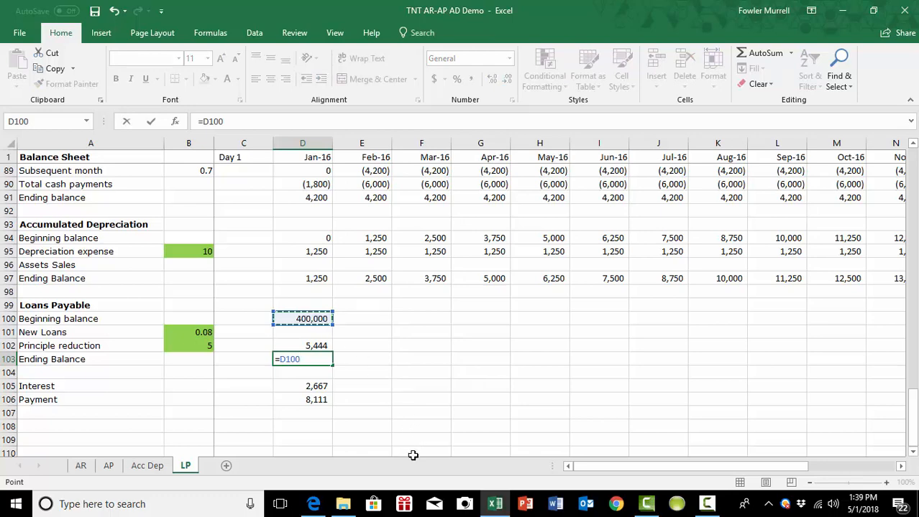
{"action": "type", "text": "+"}
{"action": "left_click", "coordinate": [296, 331]}
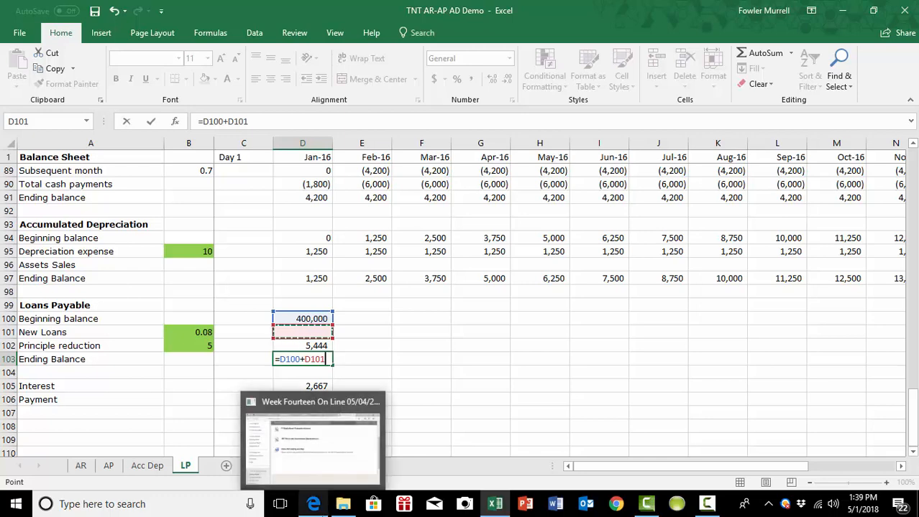
{"action": "type", "text": "-"}
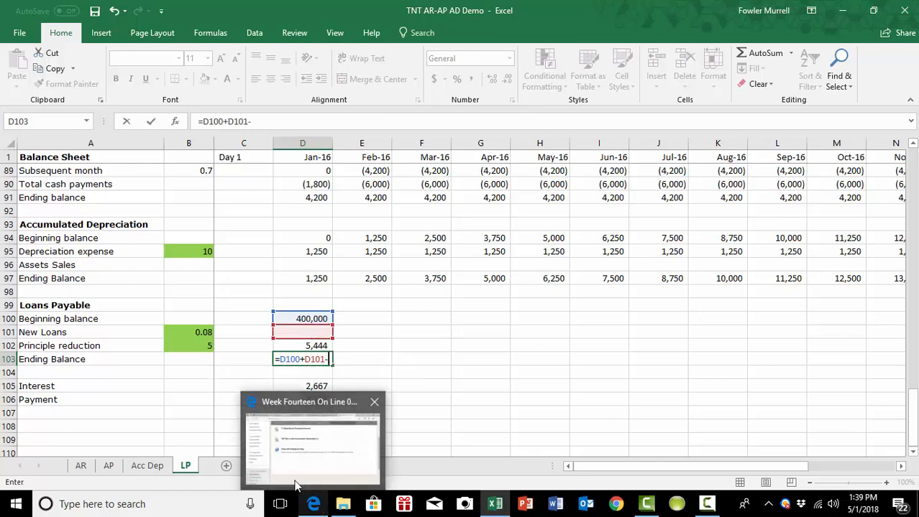
{"action": "left_click", "coordinate": [320, 347]}
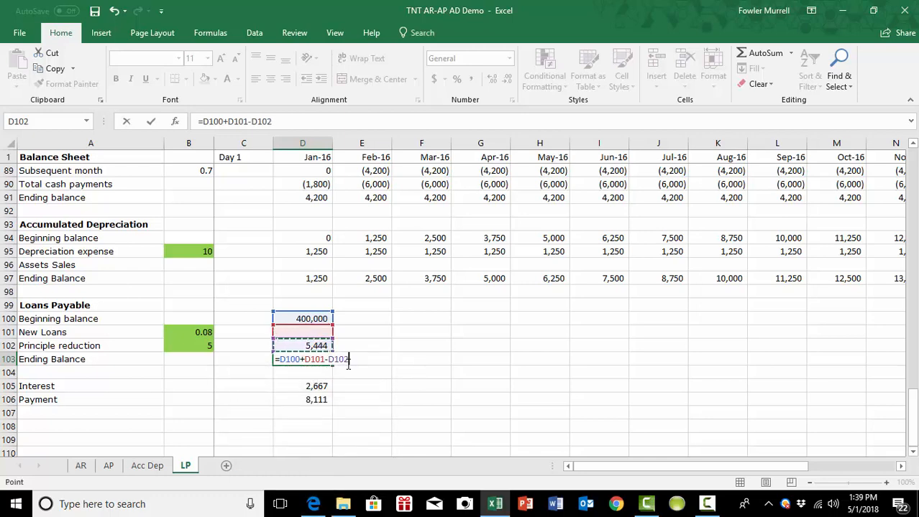
{"action": "key", "text": "Tab"}
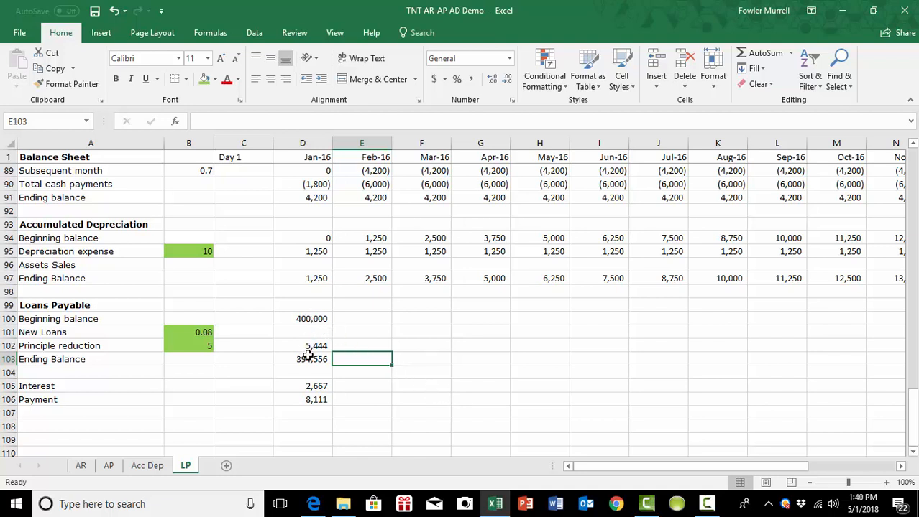
Step: Link the Feb-16 Loans Payable Beginning balance in E100 to the Jan-16 Ending Balance with =D103
{"action": "left_click", "coordinate": [367, 317]}
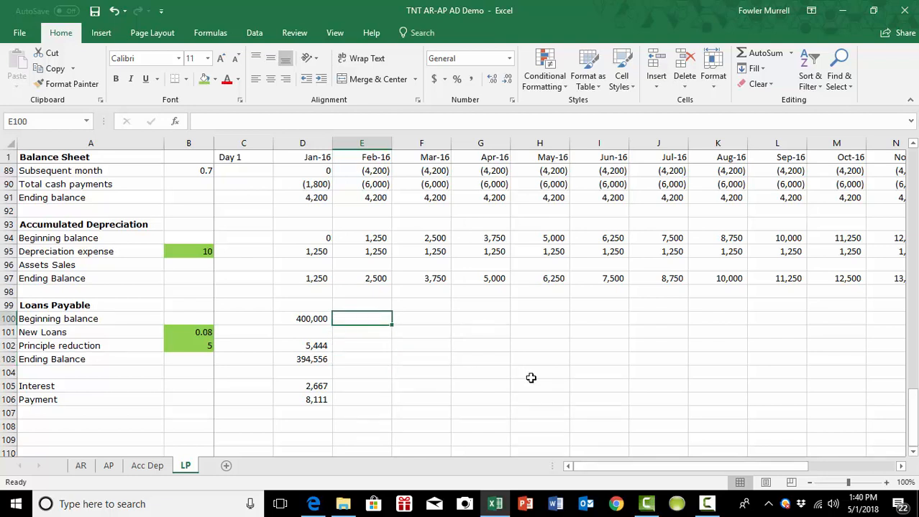
{"action": "type", "text": "="}
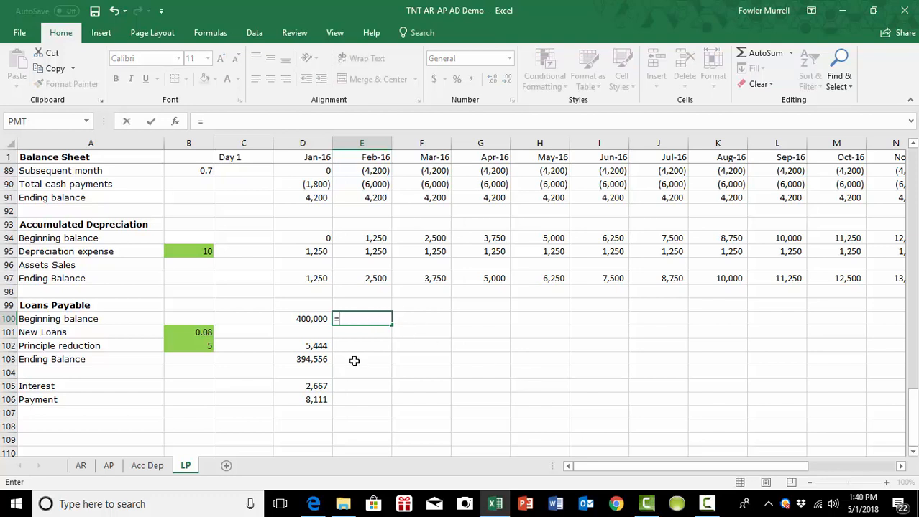
{"action": "left_click", "coordinate": [310, 362]}
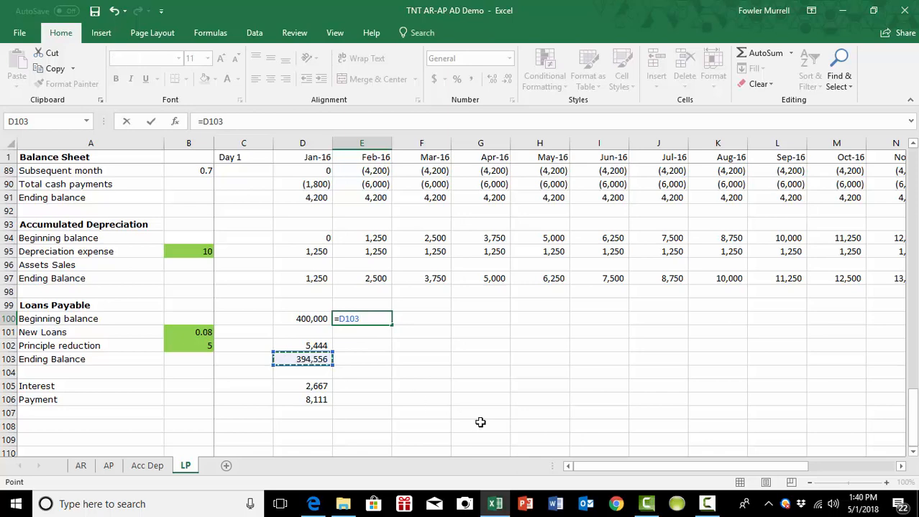
{"action": "key", "text": "Tab"}
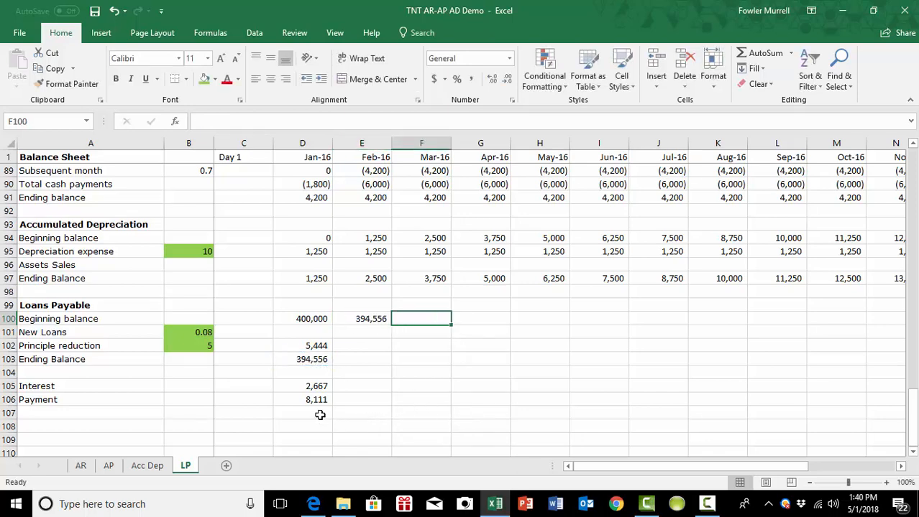
Step: Set the Feb-16 Payment in E106 equal to the Jan-16 payment with =D106
{"action": "left_click", "coordinate": [367, 397]}
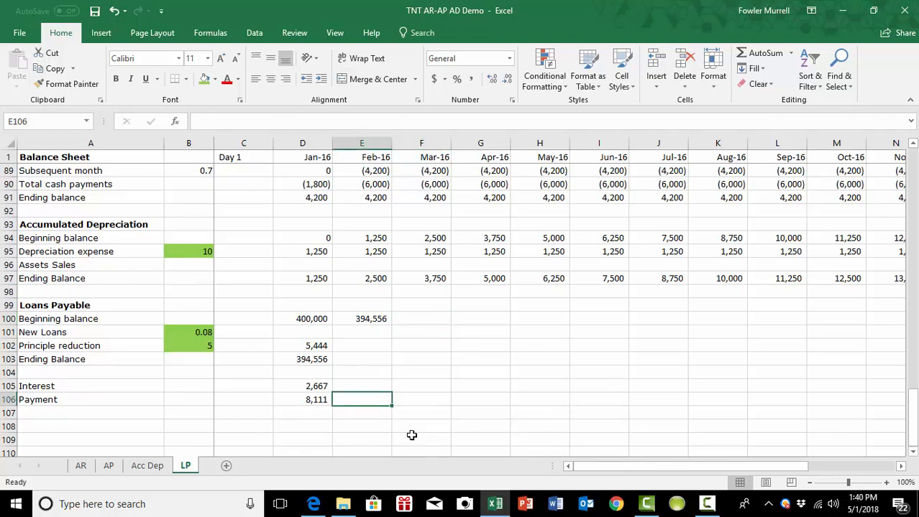
{"action": "type", "text": "="}
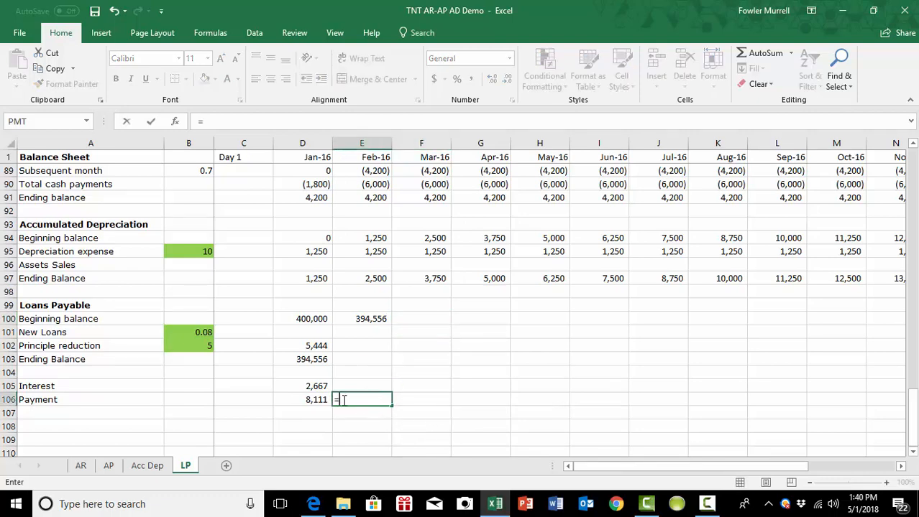
{"action": "left_click", "coordinate": [303, 396]}
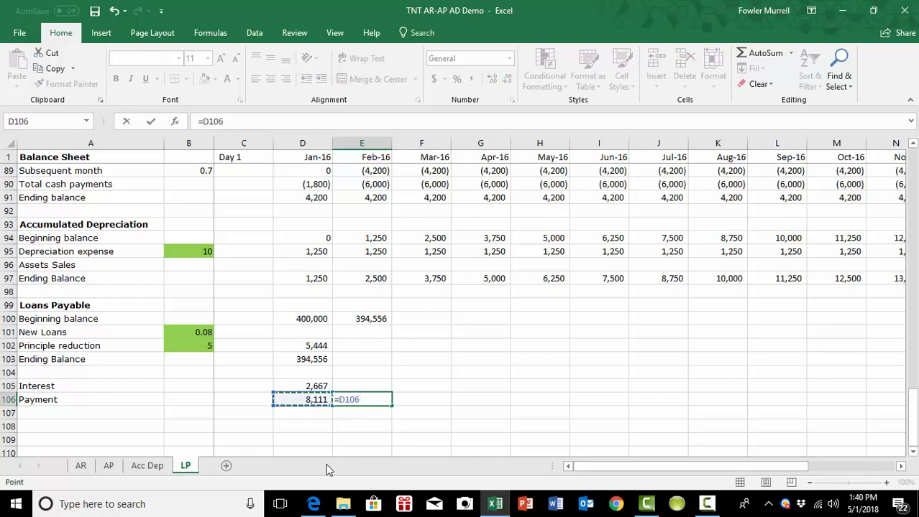
{"action": "key", "text": "Tab"}
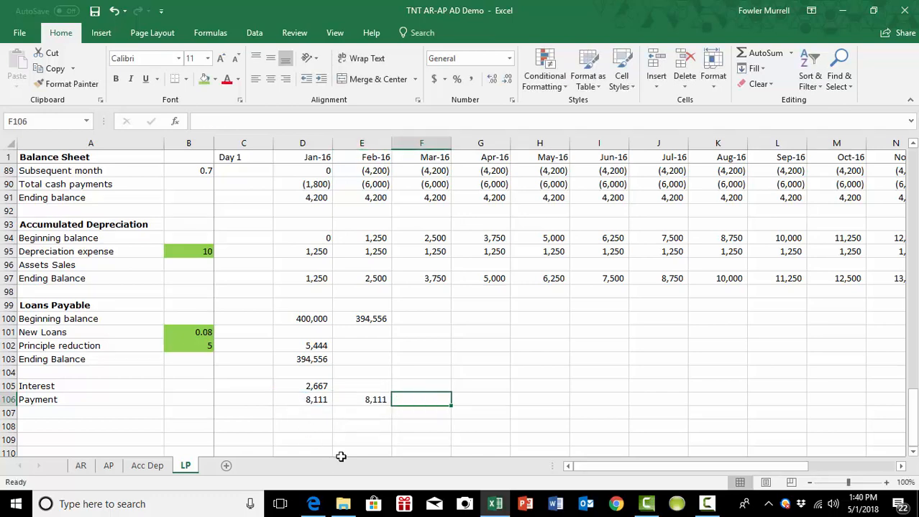
{"action": "left_click", "coordinate": [382, 401]}
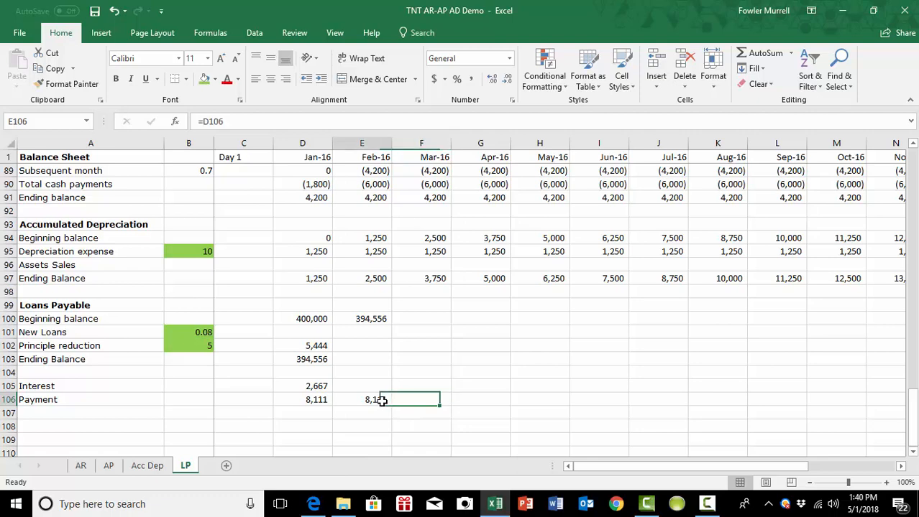
Step: Copy the Jan-16 Interest formula from D105 into the Feb-16 cell E105
{"action": "left_click", "coordinate": [309, 383]}
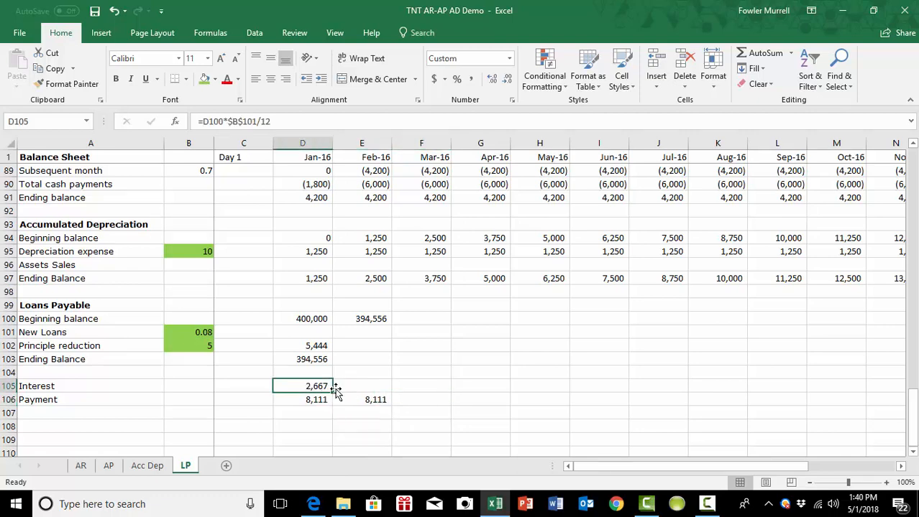
{"action": "left_click_drag", "start_coordinate": [333, 391], "coordinate": [359, 416]}
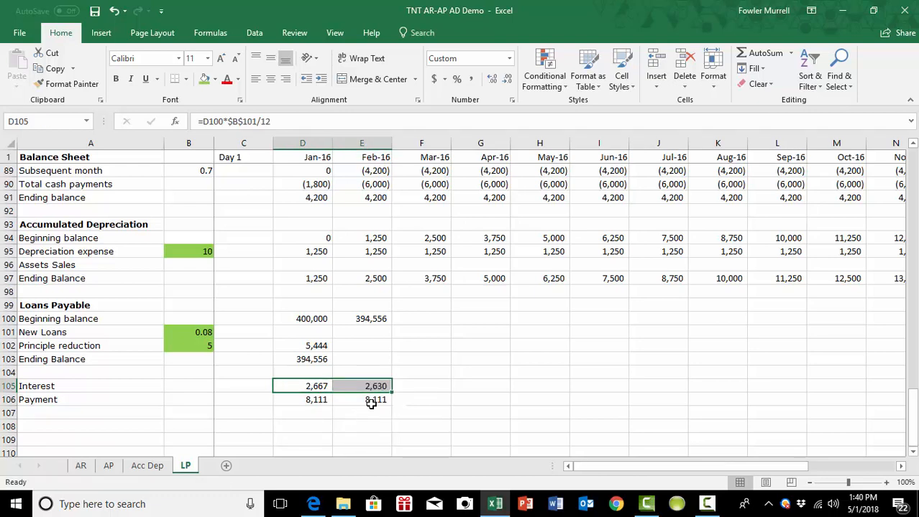
{"action": "left_click", "coordinate": [352, 413]}
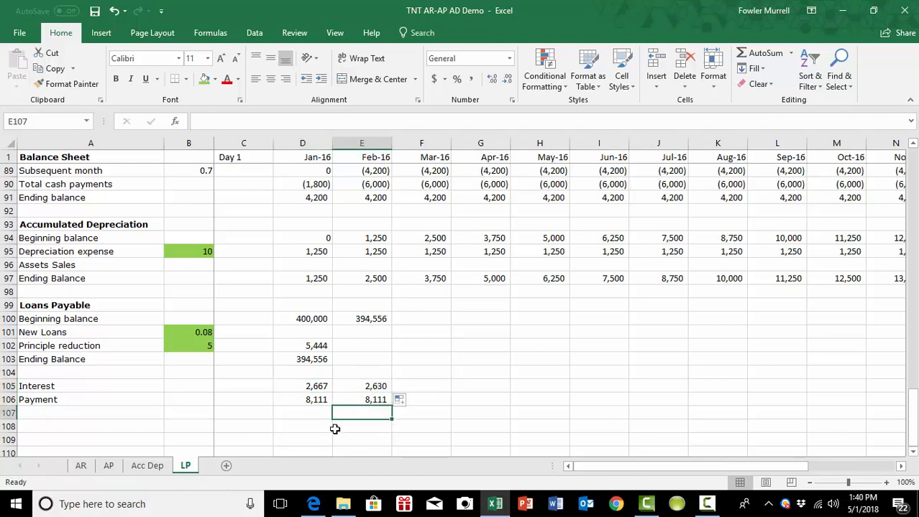
{"action": "left_click", "coordinate": [458, 416]}
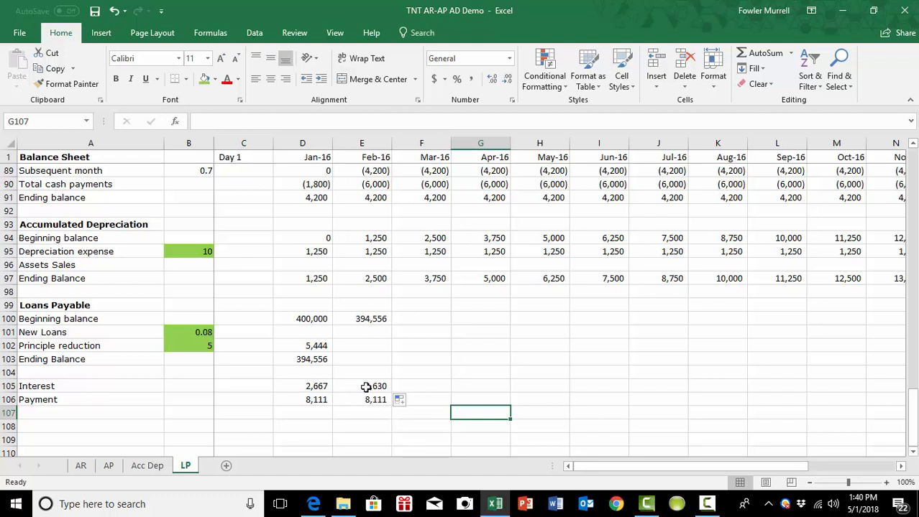
Step: Copy the Jan-16 Principle reduction and Ending Balance formulas from D102 and D103 into Feb-16 cells E102 and E103
{"action": "left_click", "coordinate": [357, 345]}
{"action": "left_click", "coordinate": [315, 346]}
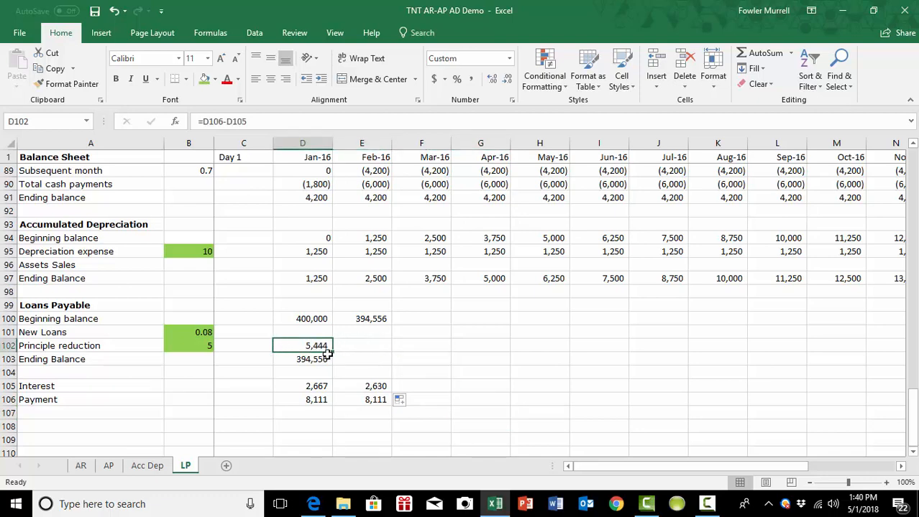
{"action": "left_click_drag", "start_coordinate": [332, 355], "coordinate": [377, 358]}
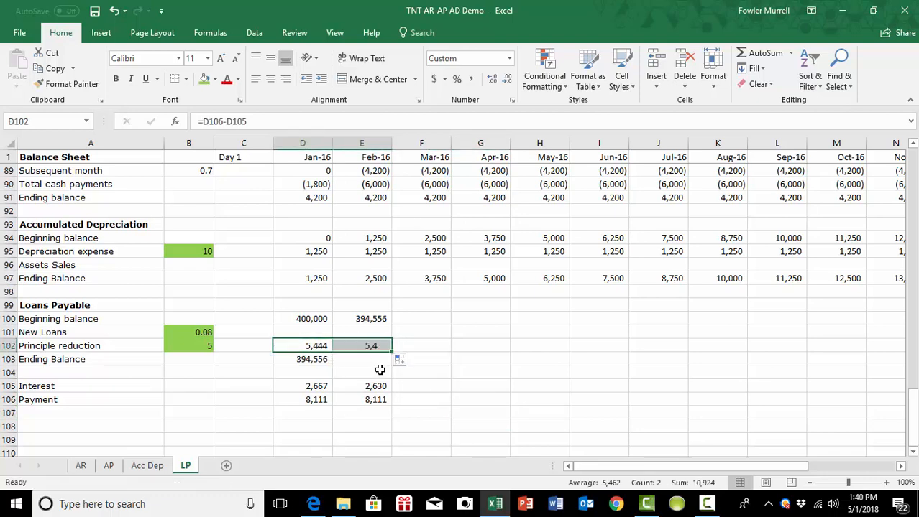
{"action": "left_click", "coordinate": [312, 362]}
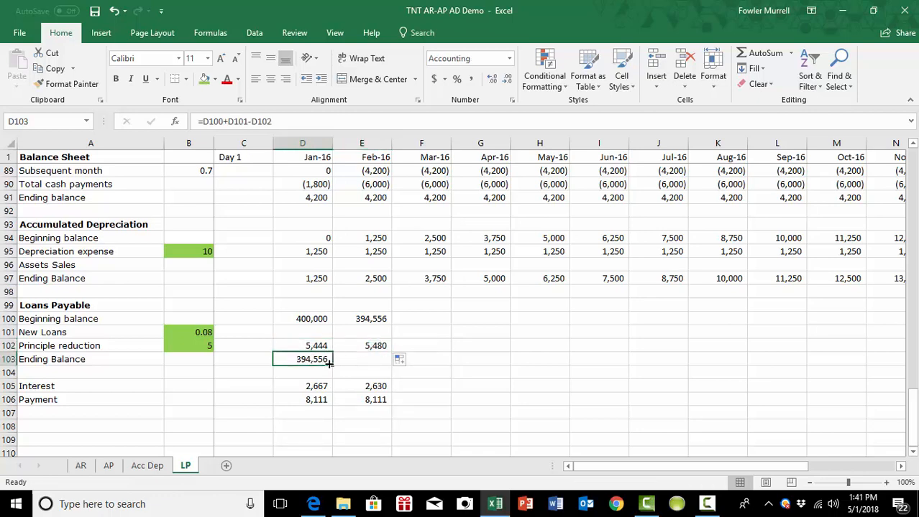
{"action": "left_click_drag", "start_coordinate": [333, 367], "coordinate": [382, 372]}
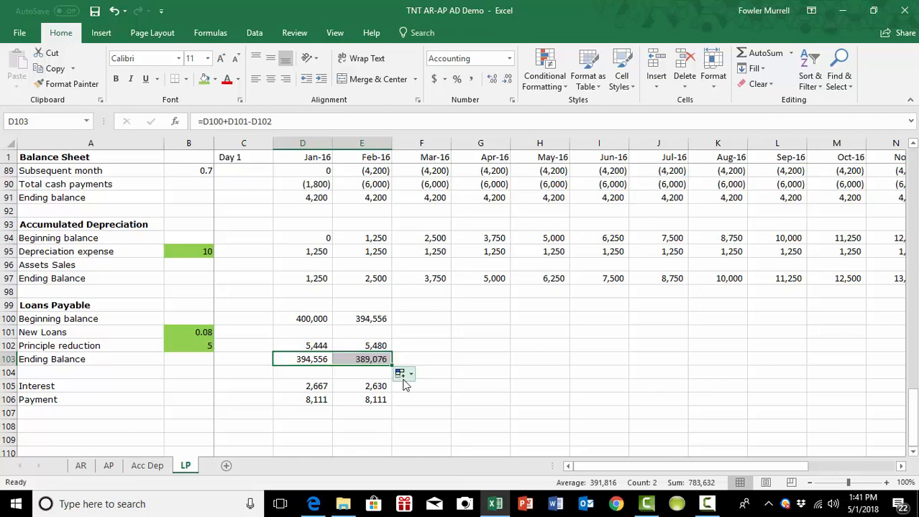
{"action": "left_click", "coordinate": [441, 416]}
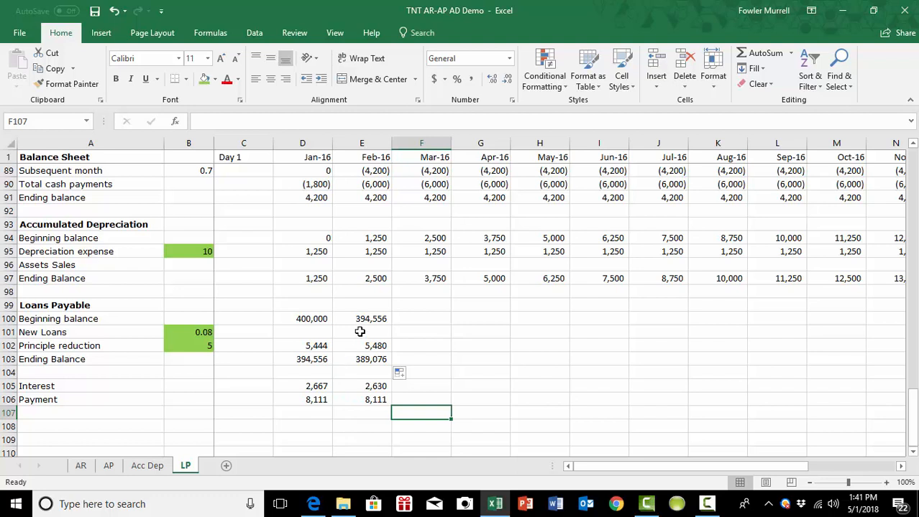
Step: Fill the Feb-16 Loans Payable block E100:E106 across through Dec-16 in column O
{"action": "left_click_drag", "start_coordinate": [370, 318], "coordinate": [460, 416]}
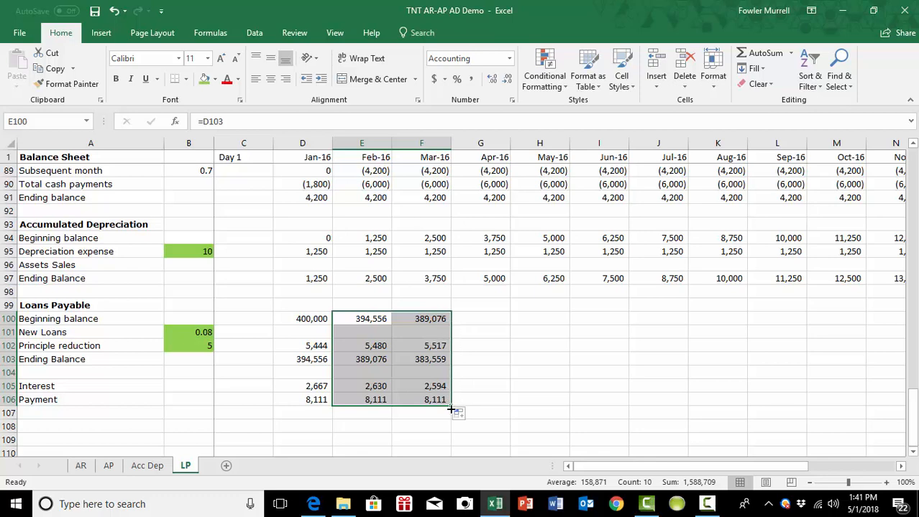
{"action": "left_click_drag", "start_coordinate": [451, 409], "coordinate": [775, 410]}
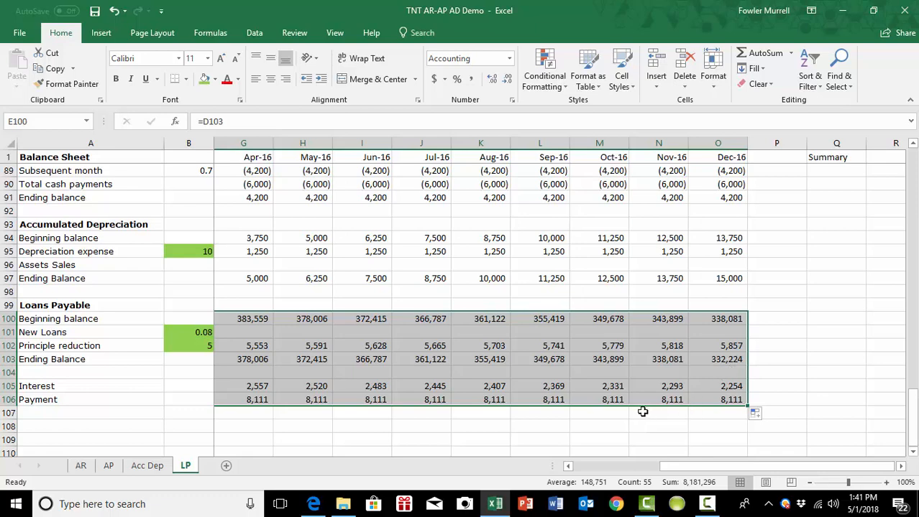
{"action": "left_click", "coordinate": [568, 465]}
{"action": "left_click", "coordinate": [568, 465]}
{"action": "left_click", "coordinate": [568, 465]}
{"action": "left_click", "coordinate": [568, 465]}
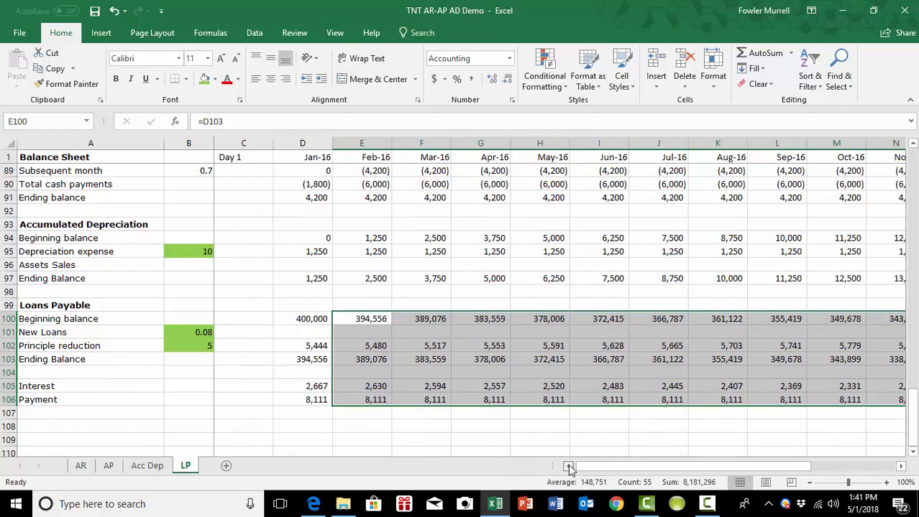
{"action": "left_click", "coordinate": [445, 401]}
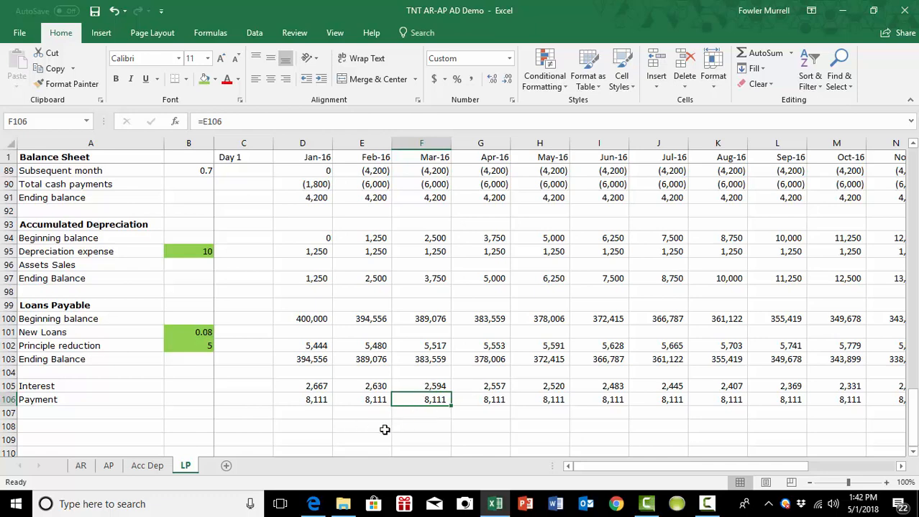
Step: Link the Jan-16 Loan payable on the Balance Sheet in D9 to the Loans Payable Ending Balance with =D103
{"action": "scroll", "coordinate": [384, 430], "scroll_direction": "up", "scroll_amount": 10}
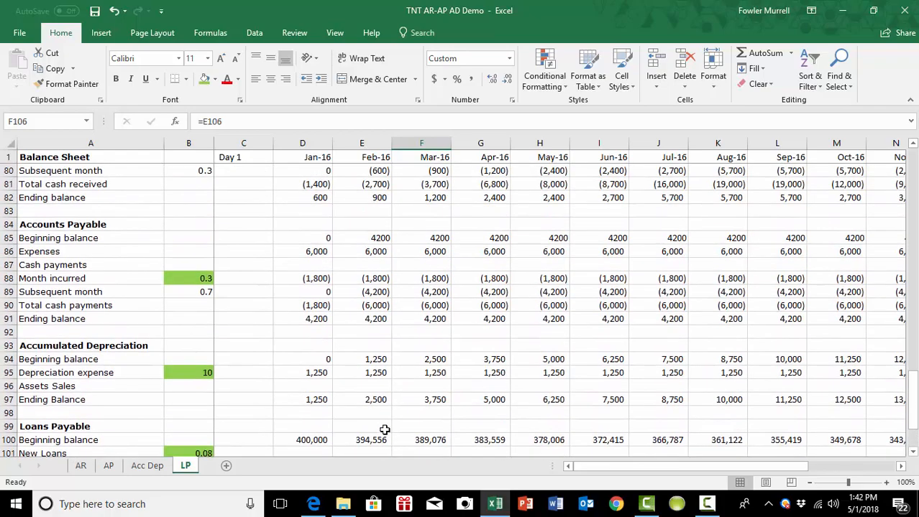
{"action": "scroll", "coordinate": [384, 430], "scroll_direction": "up", "scroll_amount": 9}
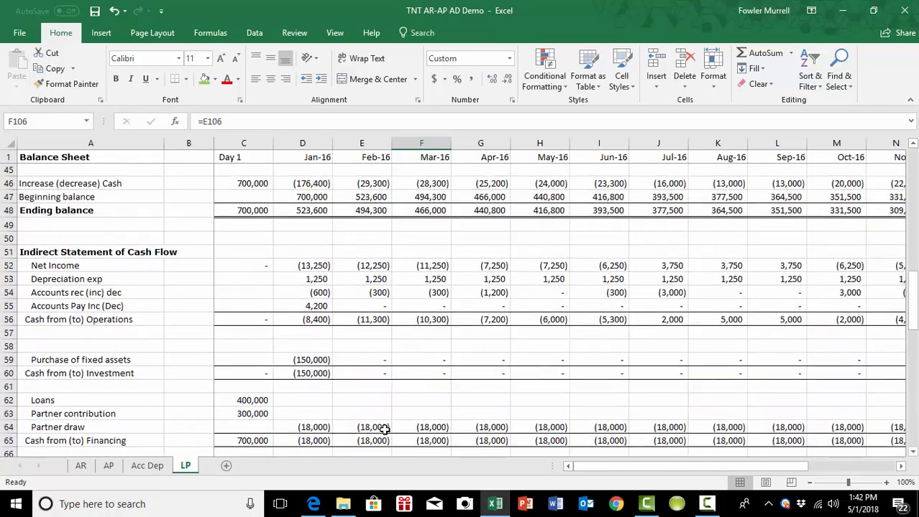
{"action": "scroll", "coordinate": [384, 430], "scroll_direction": "up", "scroll_amount": 3}
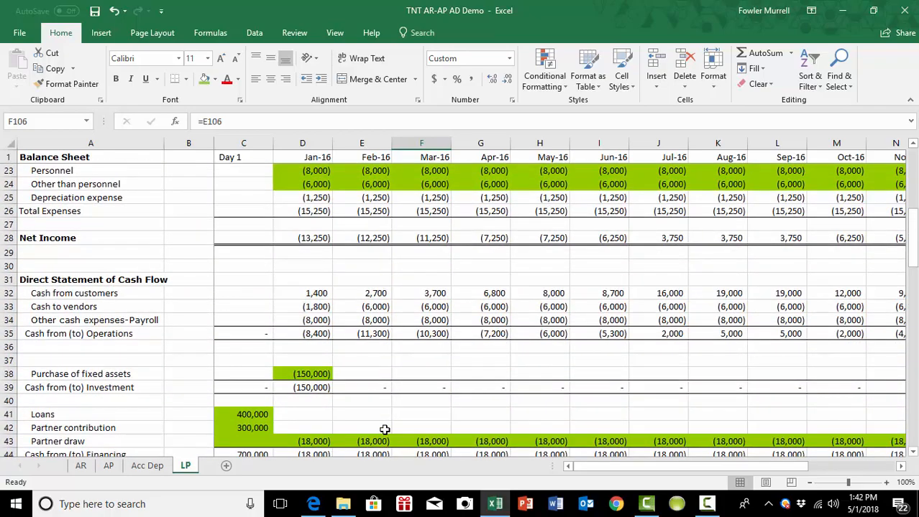
{"action": "scroll", "coordinate": [384, 430], "scroll_direction": "up", "scroll_amount": 4}
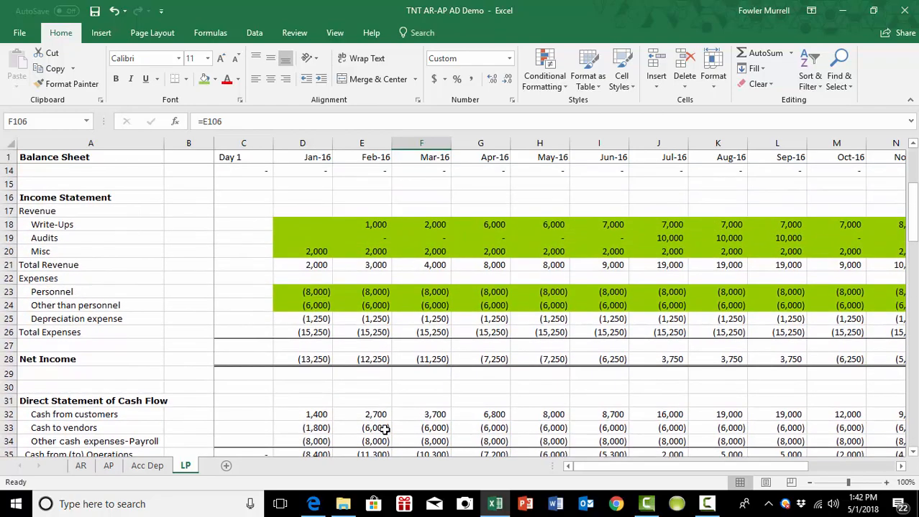
{"action": "scroll", "coordinate": [385, 430], "scroll_direction": "up", "scroll_amount": 3}
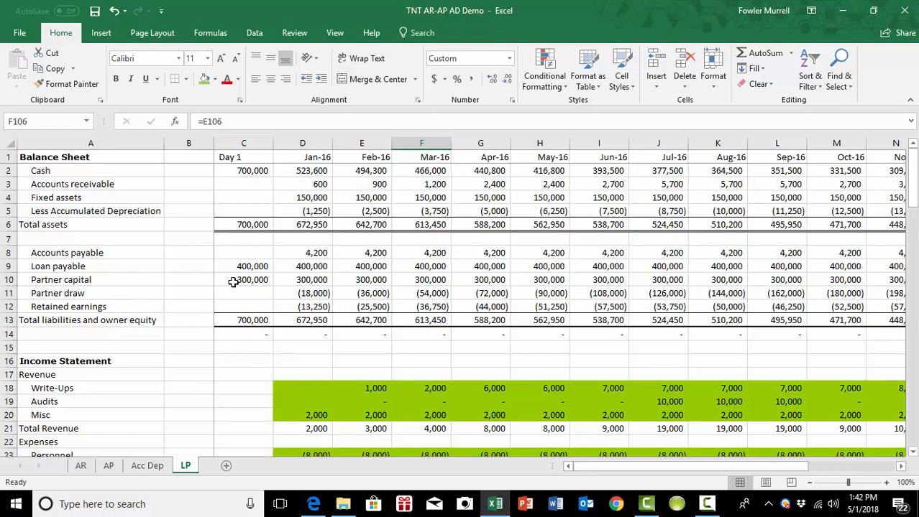
{"action": "left_click", "coordinate": [314, 266]}
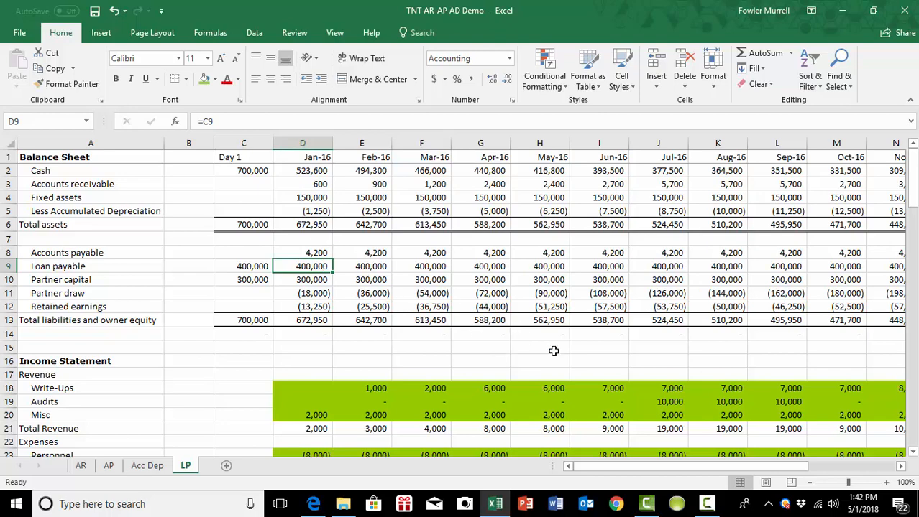
{"action": "type", "text": "="}
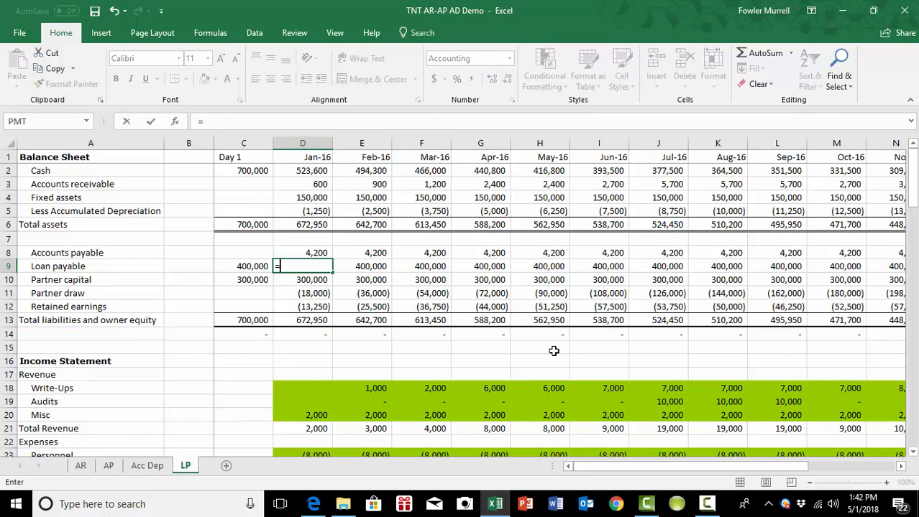
{"action": "scroll", "coordinate": [554, 351], "scroll_direction": "down", "scroll_amount": 9}
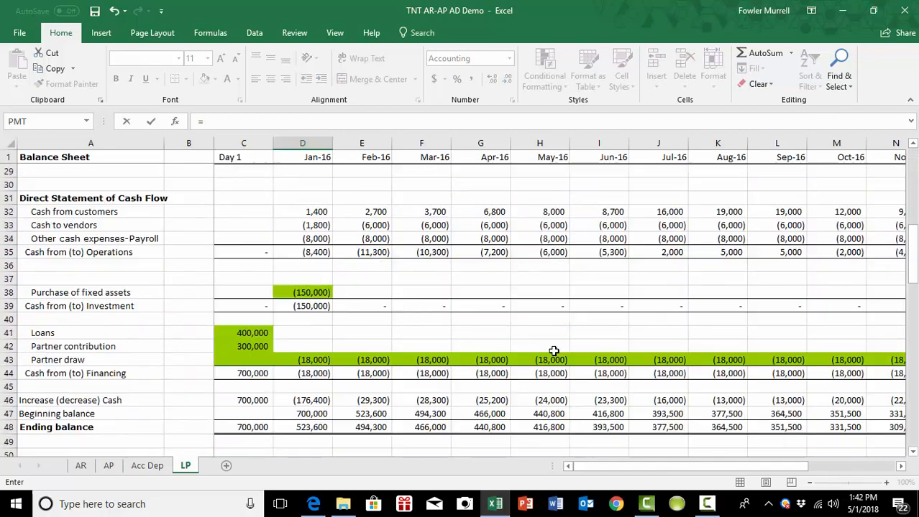
{"action": "scroll", "coordinate": [554, 351], "scroll_direction": "down", "scroll_amount": 9}
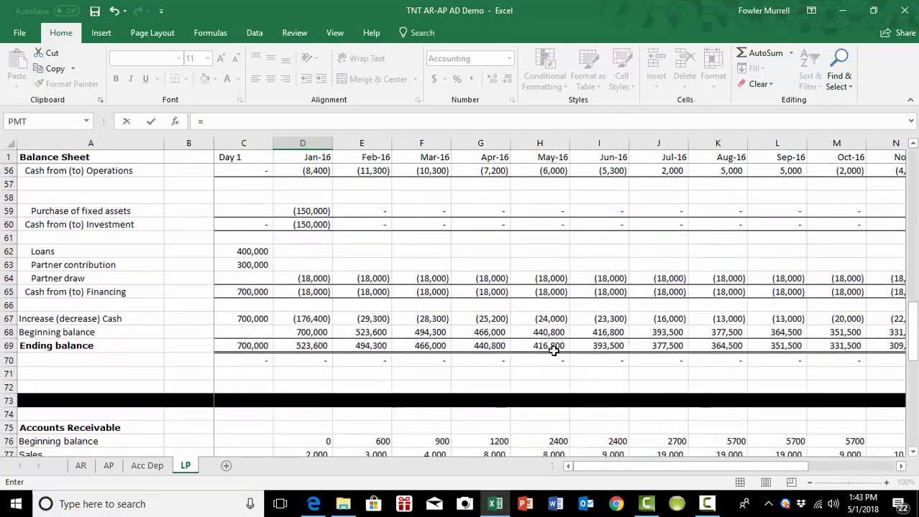
{"action": "scroll", "coordinate": [554, 350], "scroll_direction": "down", "scroll_amount": 11}
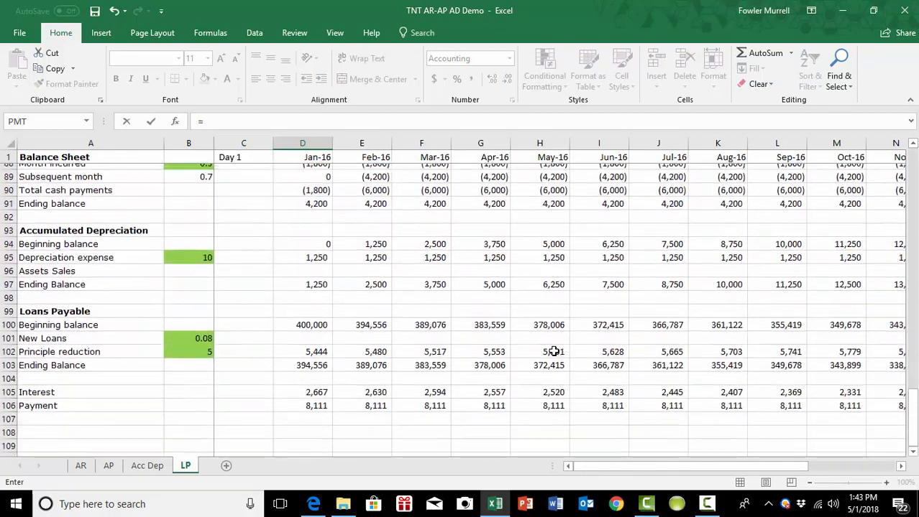
{"action": "left_click", "coordinate": [305, 360]}
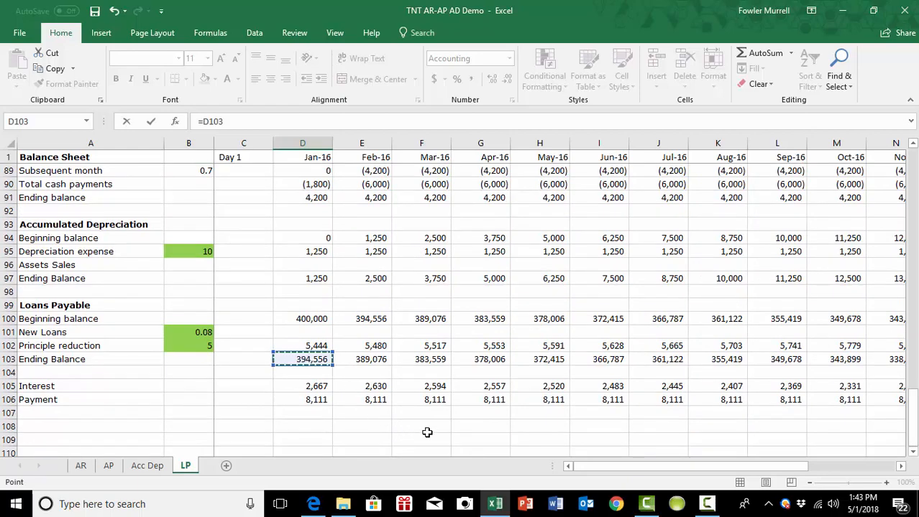
{"action": "key", "text": "Escape"}
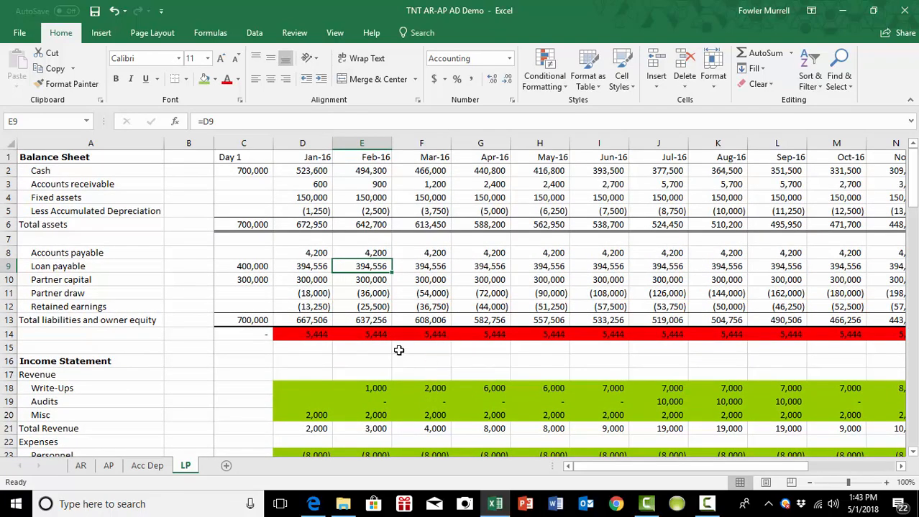
Step: Fill the Jan-16 Loan payable formula in D9 across the Balance Sheet row through Dec-16 in column O
{"action": "left_click", "coordinate": [318, 267]}
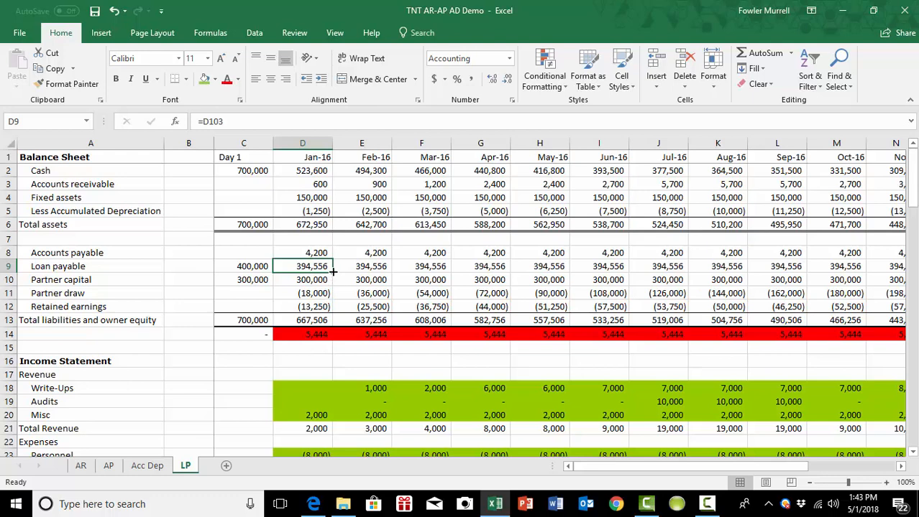
{"action": "left_click_drag", "start_coordinate": [334, 271], "coordinate": [759, 268]}
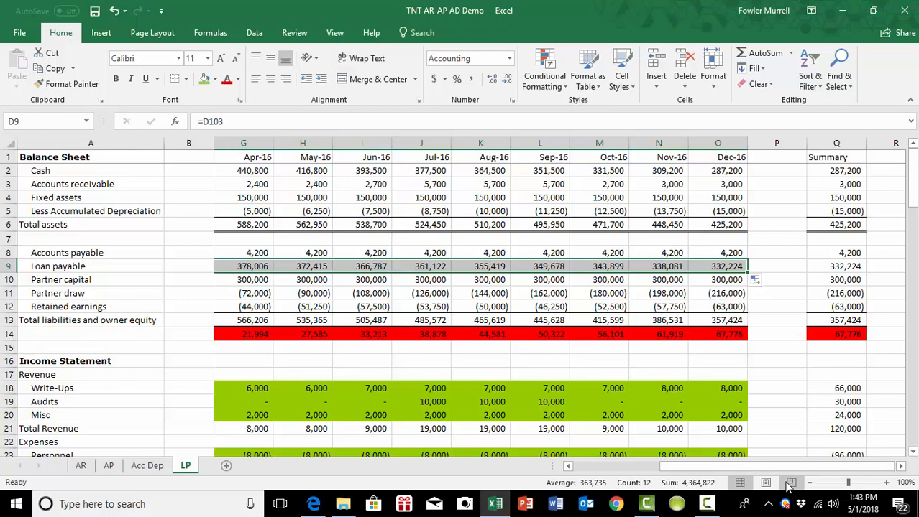
{"action": "left_click", "coordinate": [568, 467]}
{"action": "left_click", "coordinate": [567, 466]}
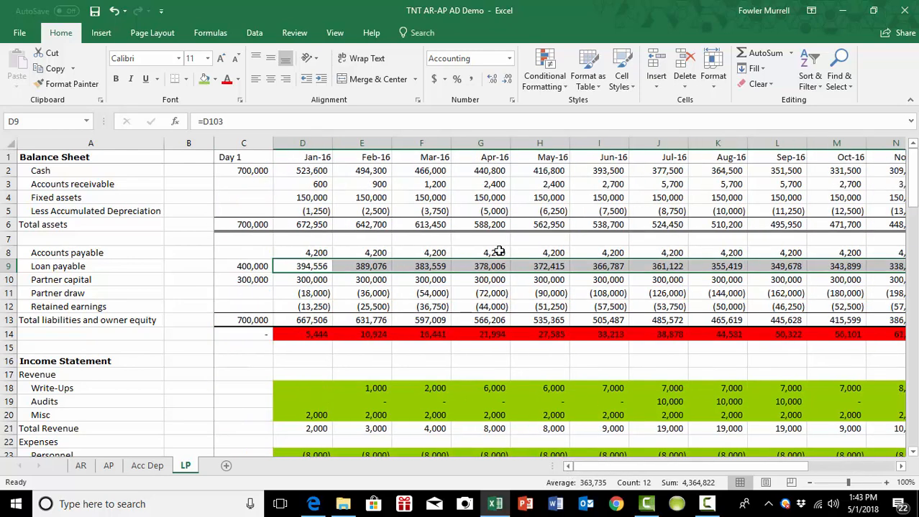
Step: Examine the Balance Sheet's balance check in row 14 and the Income Statement's expense lines
{"action": "scroll", "coordinate": [360, 268], "scroll_direction": "down", "scroll_amount": 1}
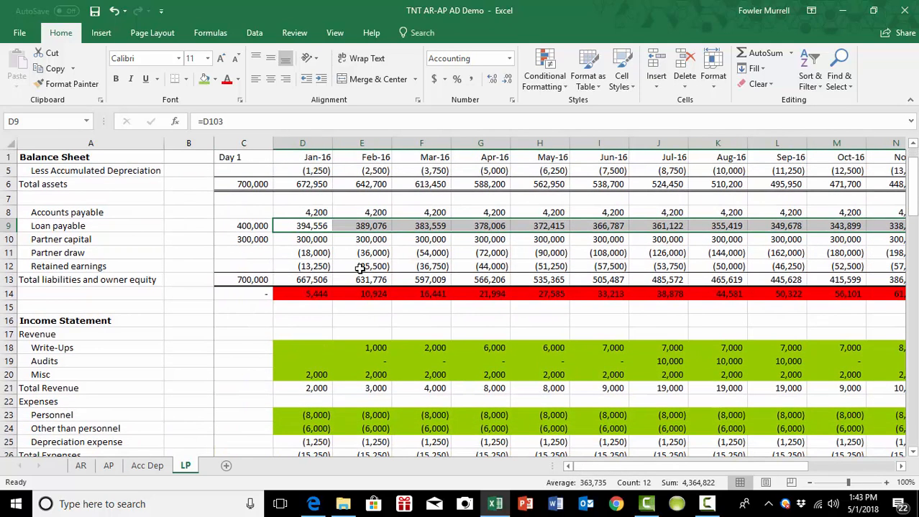
{"action": "scroll", "coordinate": [360, 268], "scroll_direction": "up", "scroll_amount": 1}
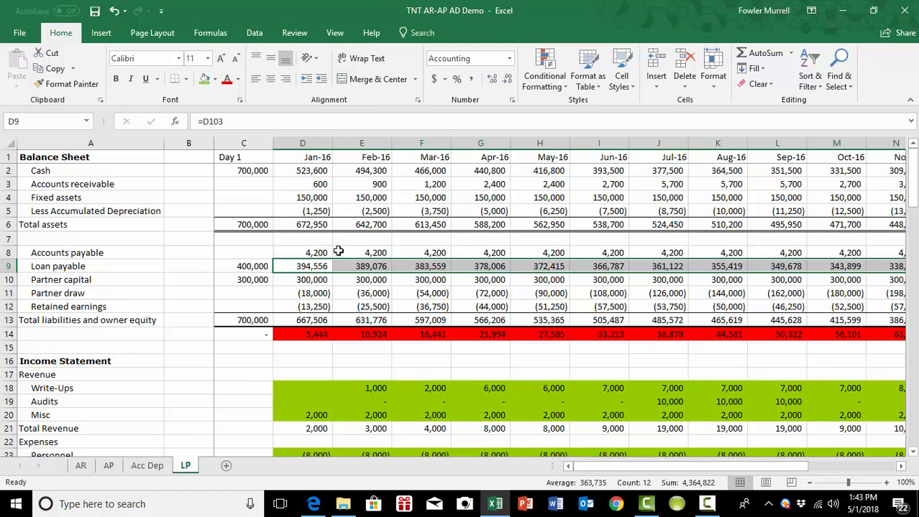
{"action": "scroll", "coordinate": [338, 251], "scroll_direction": "down", "scroll_amount": 1}
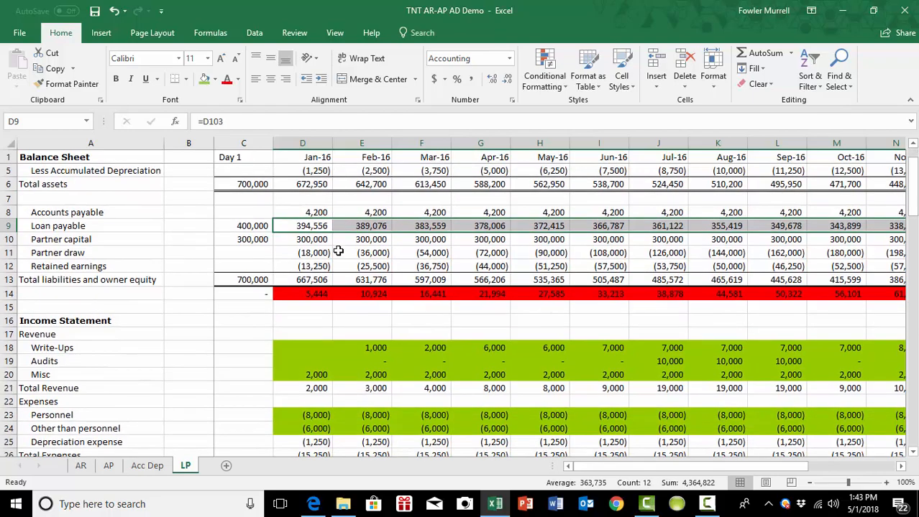
{"action": "scroll", "coordinate": [338, 251], "scroll_direction": "down", "scroll_amount": 1}
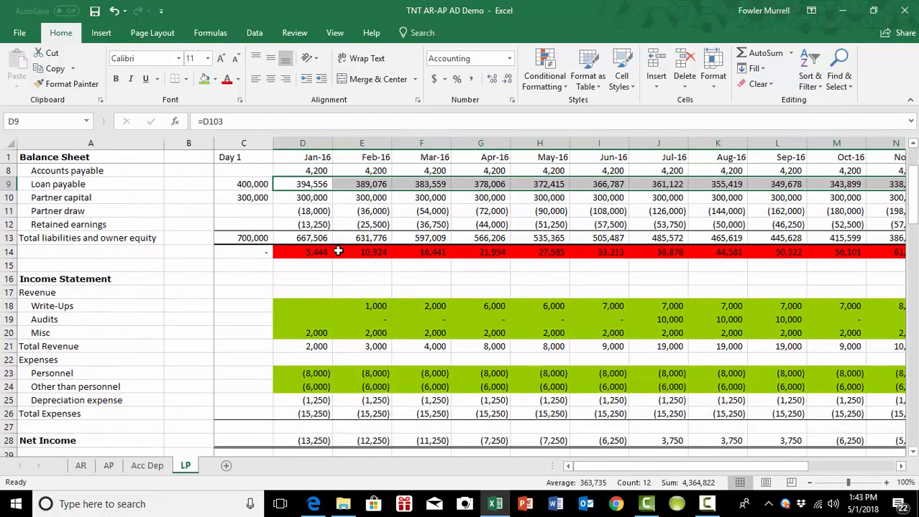
{"action": "scroll", "coordinate": [338, 251], "scroll_direction": "up", "scroll_amount": 2}
{"action": "scroll", "coordinate": [337, 251], "scroll_direction": "down", "scroll_amount": 1}
{"action": "scroll", "coordinate": [338, 251], "scroll_direction": "down", "scroll_amount": 2}
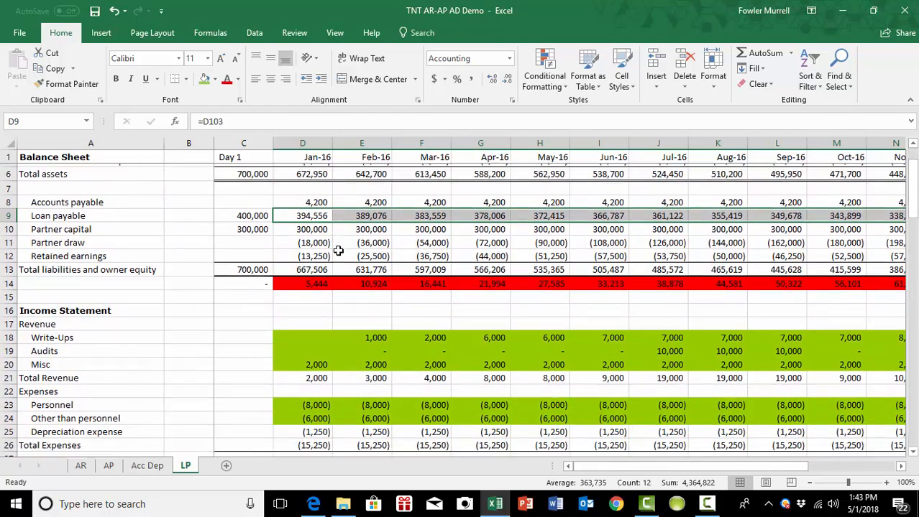
{"action": "scroll", "coordinate": [337, 251], "scroll_direction": "down", "scroll_amount": 2}
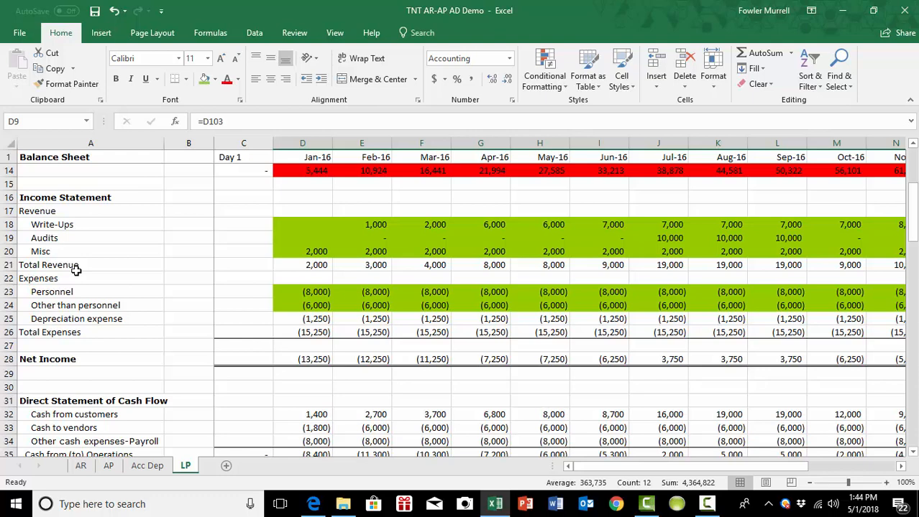
Step: Insert an entire row above Depreciation expense in the Income Statement's Expenses section
{"action": "left_click", "coordinate": [40, 320]}
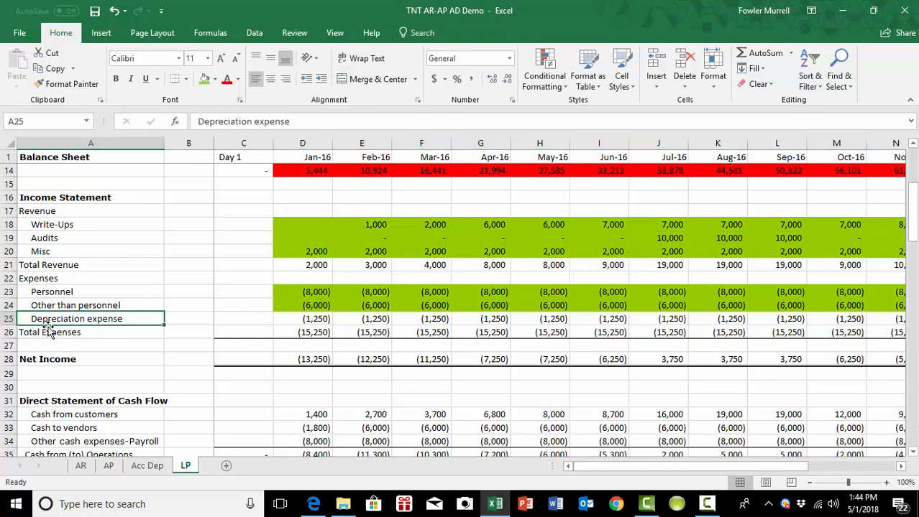
{"action": "right_click", "coordinate": [127, 319]}
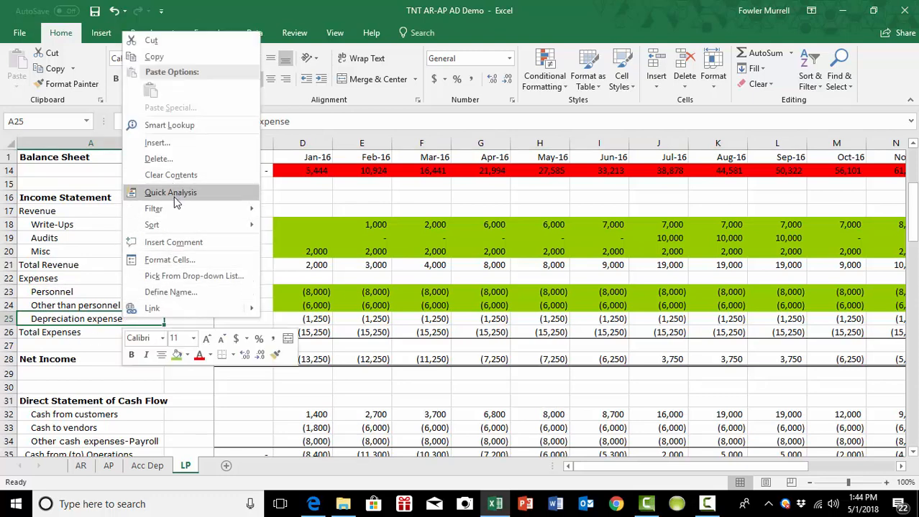
{"action": "left_click", "coordinate": [158, 143]}
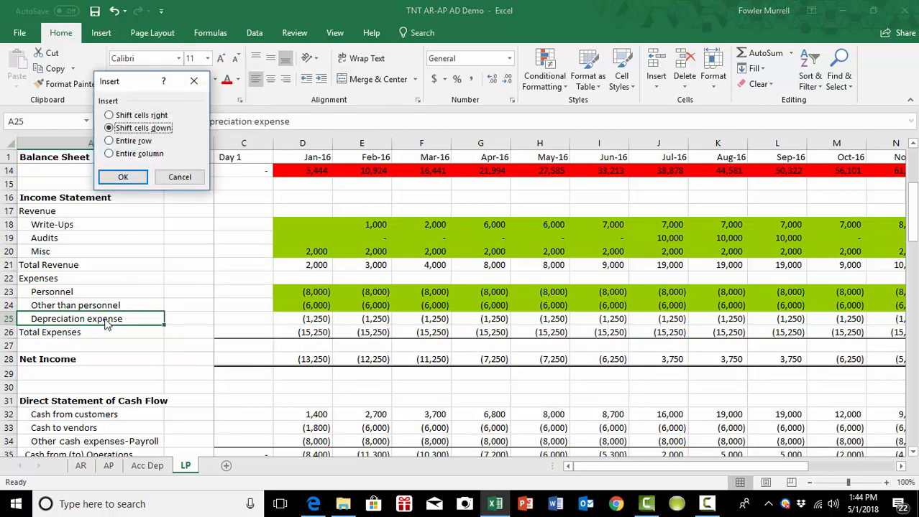
{"action": "left_click", "coordinate": [122, 142]}
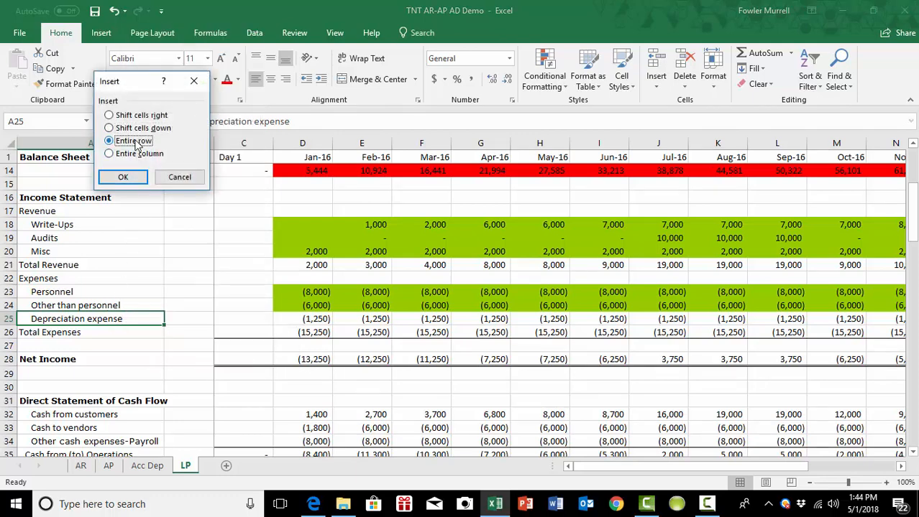
{"action": "left_click", "coordinate": [123, 178]}
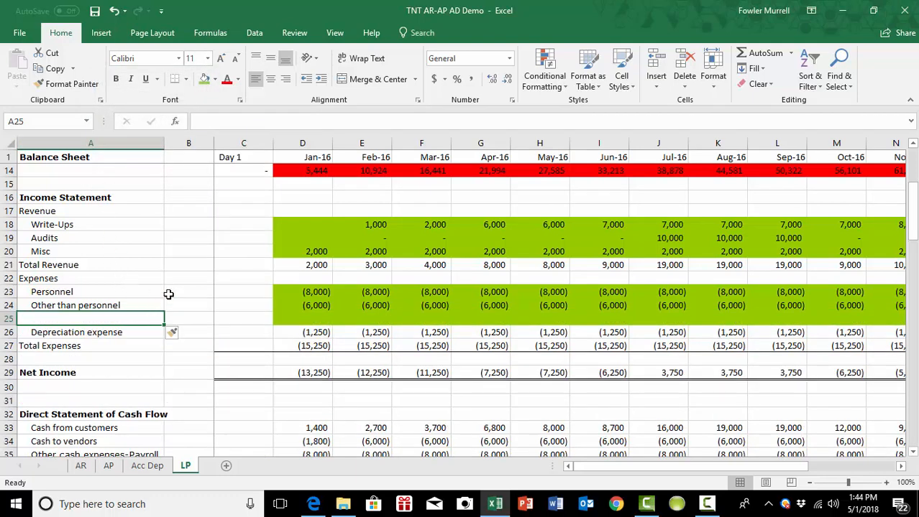
Step: Label the new expense row in A25 "Interest expense"
{"action": "type", "text": "I"}
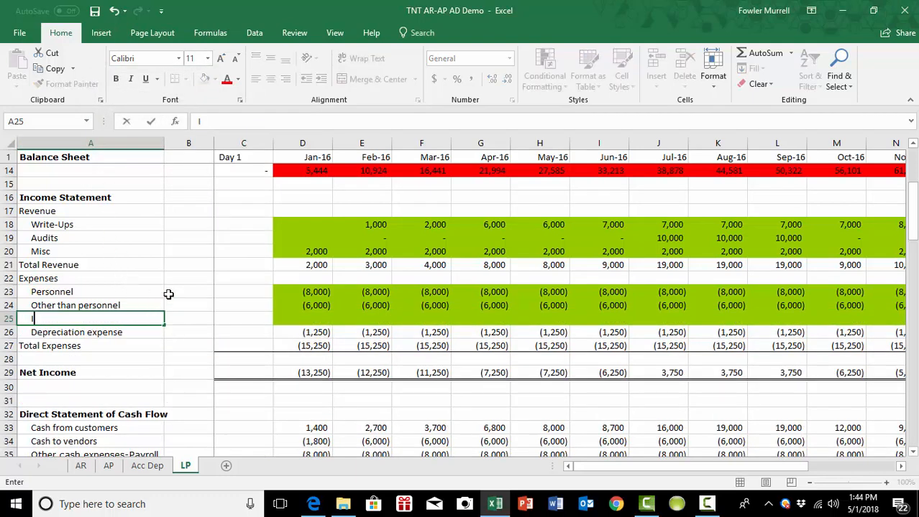
{"action": "type", "text": "nterest ex"}
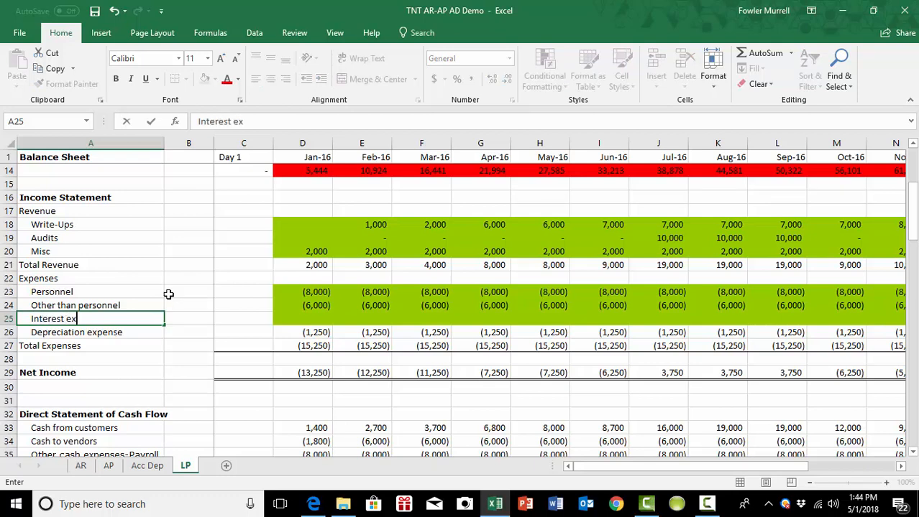
{"action": "type", "text": "pense"}
{"action": "key", "text": "Tab"}
{"action": "key", "text": "Tab"}
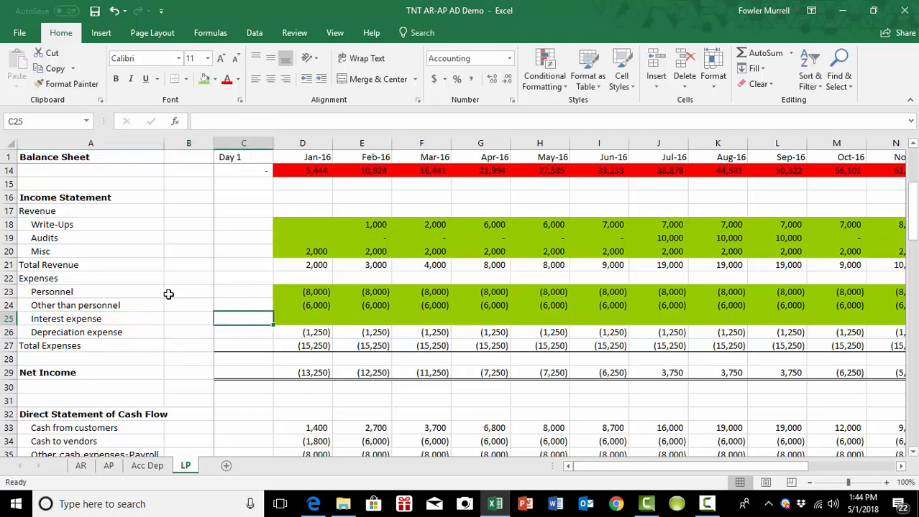
Step: Remove the fill colour from the Interest expense cells D25:O25, Jan-16 through Dec-16
{"action": "key", "text": "Right"}
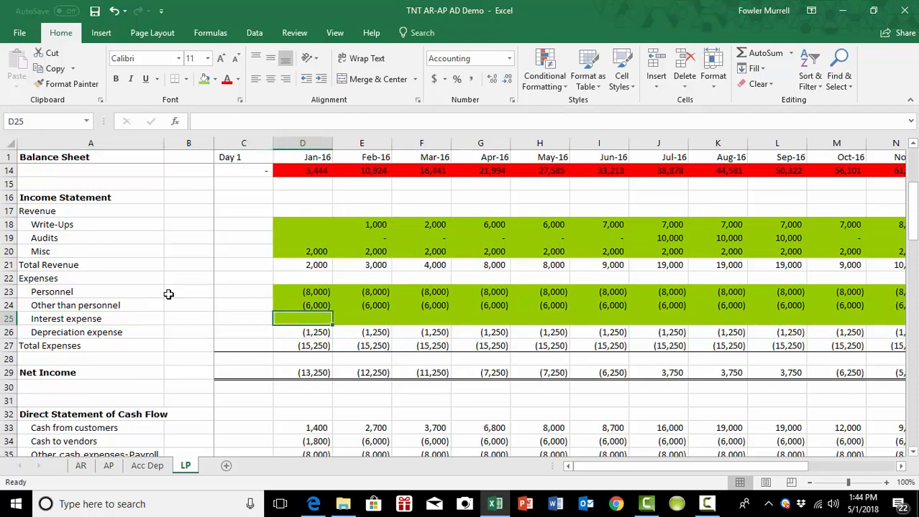
{"action": "key", "text": "shift+Right"}
{"action": "key", "text": "shift+Right"}
{"action": "key", "text": "shift+Right"}
{"action": "key", "text": "shift+Right"}
{"action": "key", "text": "shift+Right"}
{"action": "key", "text": "shift+Right"}
{"action": "key", "text": "shift+Right"}
{"action": "key", "text": "shift+Right"}
{"action": "key", "text": "shift+Right"}
{"action": "key", "text": "shift+Right"}
{"action": "key", "text": "shift+Right"}
{"action": "key", "text": "shift+Right"}
{"action": "key", "text": "shift+Right"}
{"action": "key", "text": "shift+Right"}
{"action": "key", "text": "shift+Right"}
{"action": "key", "text": "shift+Right"}
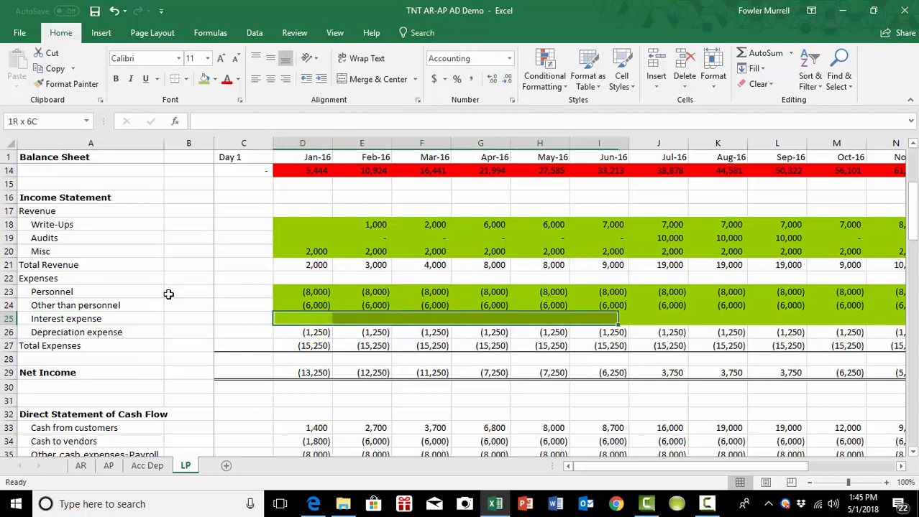
{"action": "key", "text": "shift+Left"}
{"action": "key", "text": "shift+Left"}
{"action": "key", "text": "shift+Left"}
{"action": "key", "text": "shift+Left"}
{"action": "key", "text": "shift+Left"}
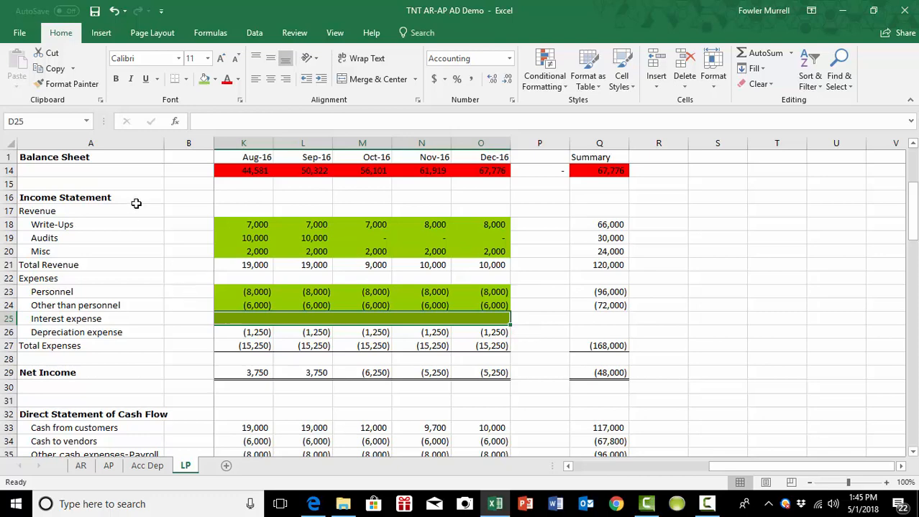
{"action": "left_click", "coordinate": [215, 80]}
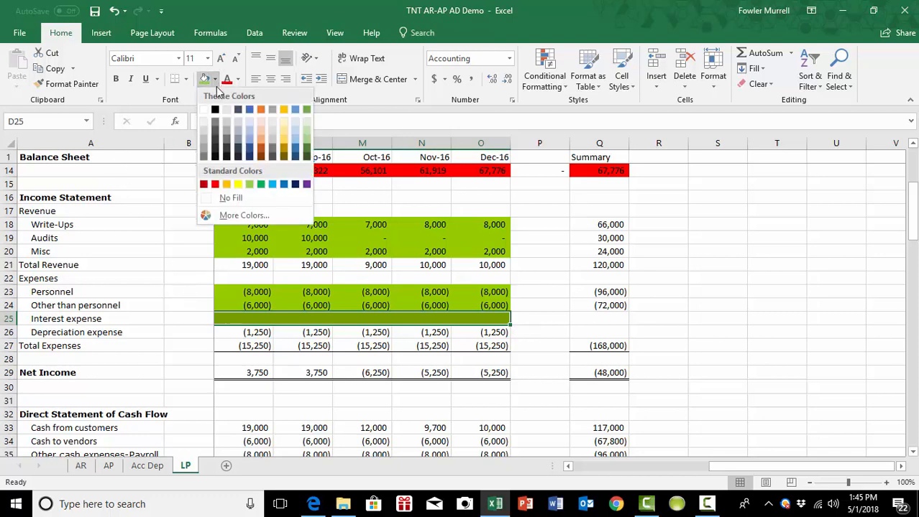
{"action": "left_click", "coordinate": [228, 197]}
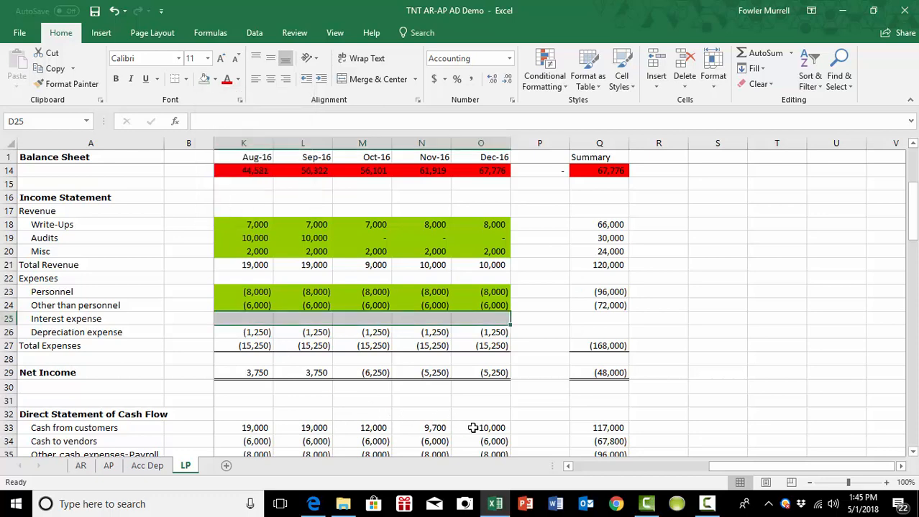
Step: Link the Jan-16 Interest expense in D25 to the negative of the Loans Payable Interest with =-D106
{"action": "left_click", "coordinate": [568, 467]}
{"action": "left_click", "coordinate": [567, 467]}
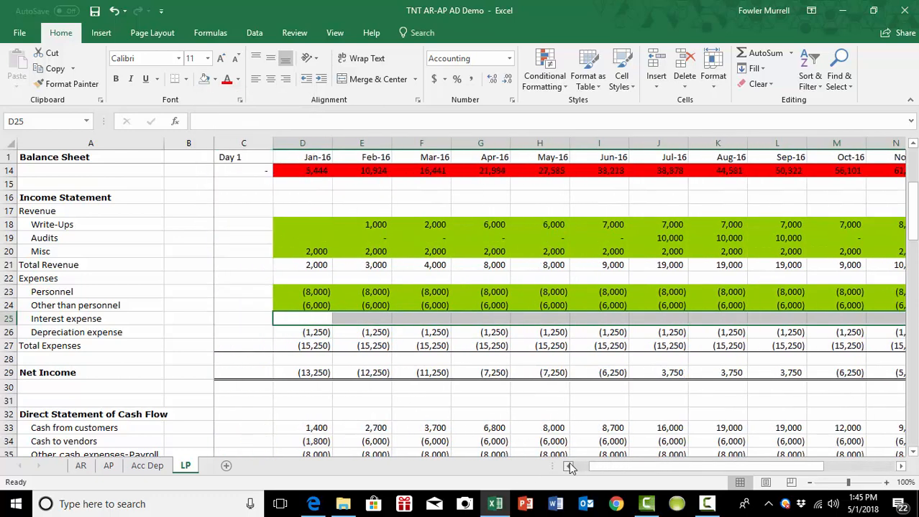
{"action": "left_click", "coordinate": [314, 317]}
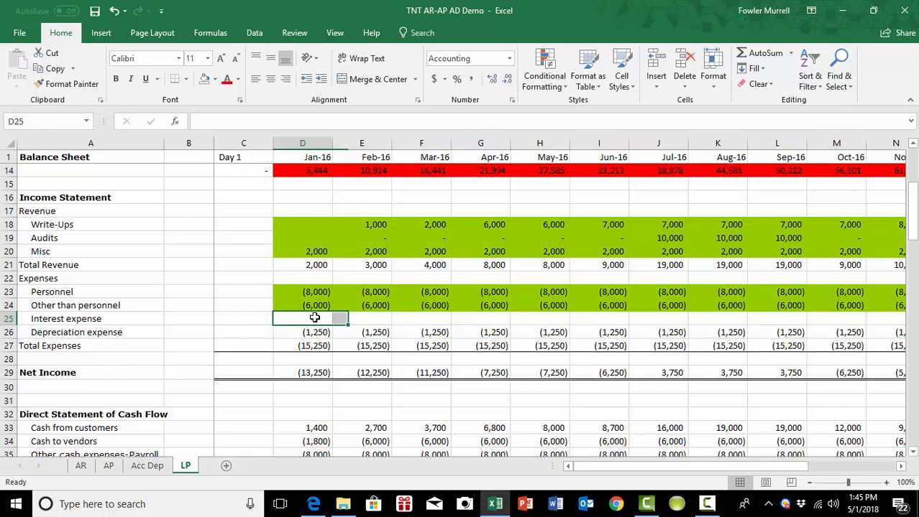
{"action": "left_click", "coordinate": [251, 320]}
{"action": "left_click", "coordinate": [313, 320]}
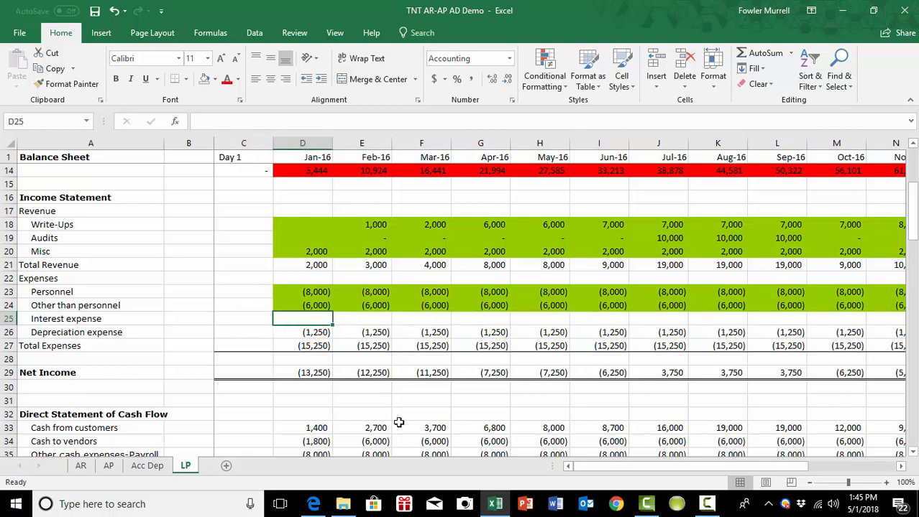
{"action": "type", "text": "=-"}
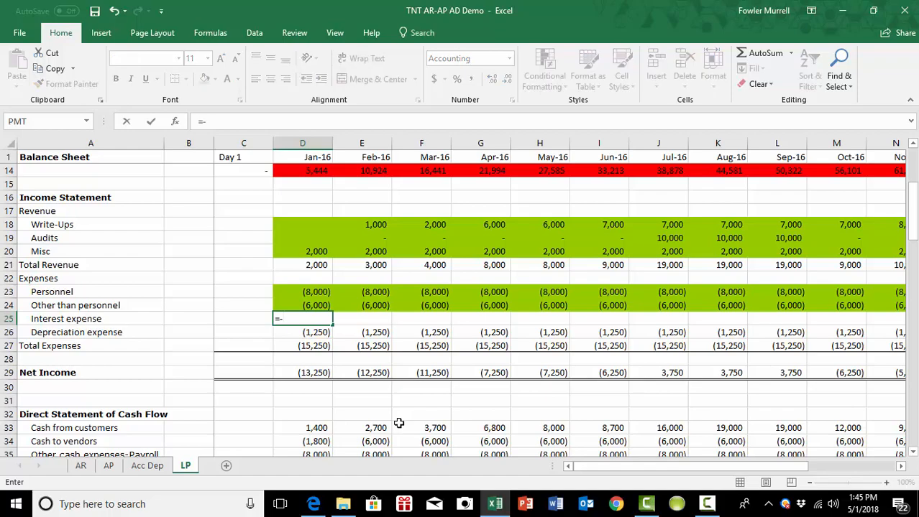
{"action": "scroll", "coordinate": [398, 422], "scroll_direction": "down", "scroll_amount": 2}
{"action": "scroll", "coordinate": [398, 424], "scroll_direction": "down", "scroll_amount": 13}
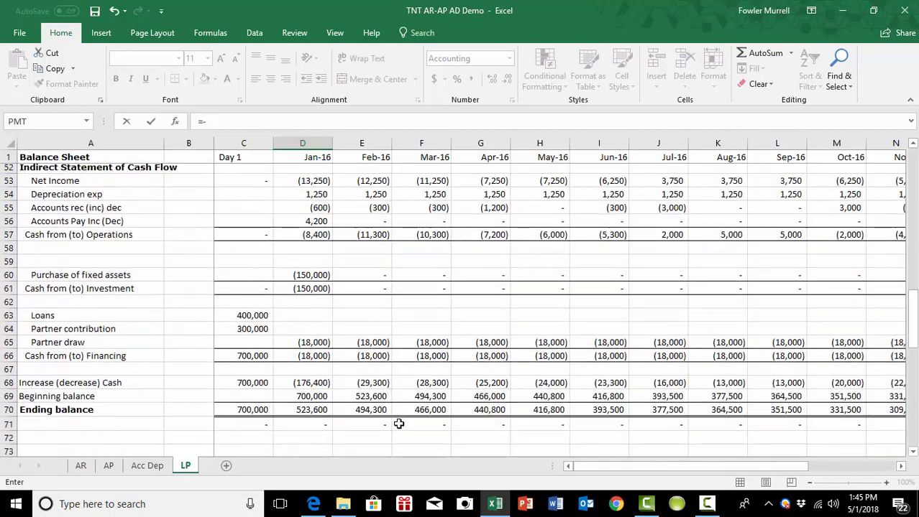
{"action": "scroll", "coordinate": [398, 424], "scroll_direction": "down", "scroll_amount": 6}
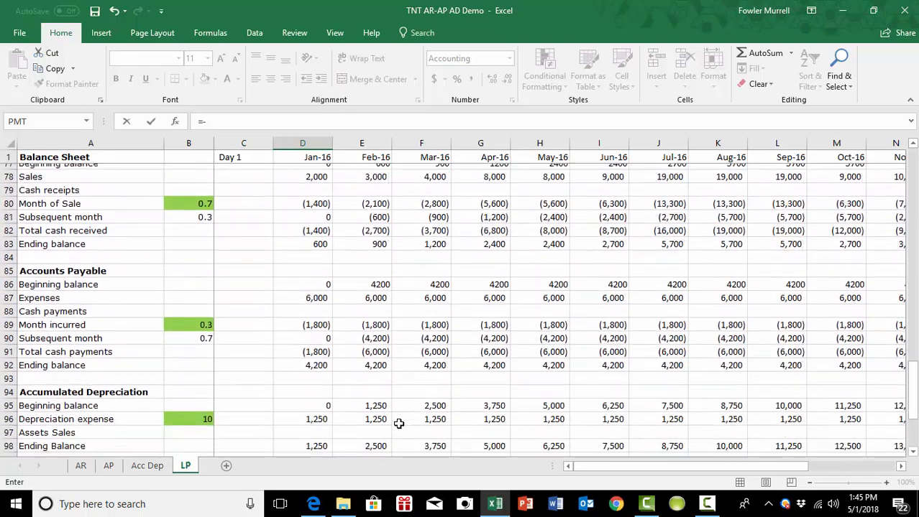
{"action": "scroll", "coordinate": [398, 424], "scroll_direction": "down", "scroll_amount": 2}
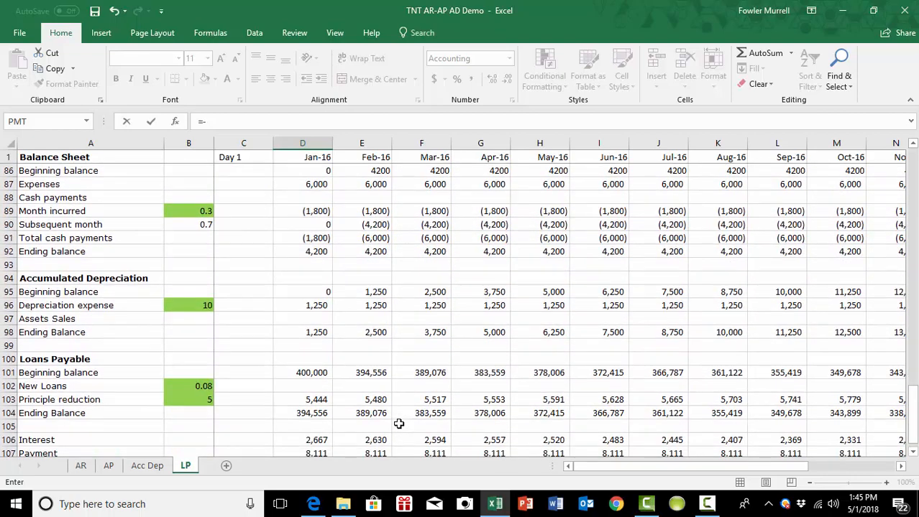
{"action": "scroll", "coordinate": [398, 425], "scroll_direction": "down", "scroll_amount": 1}
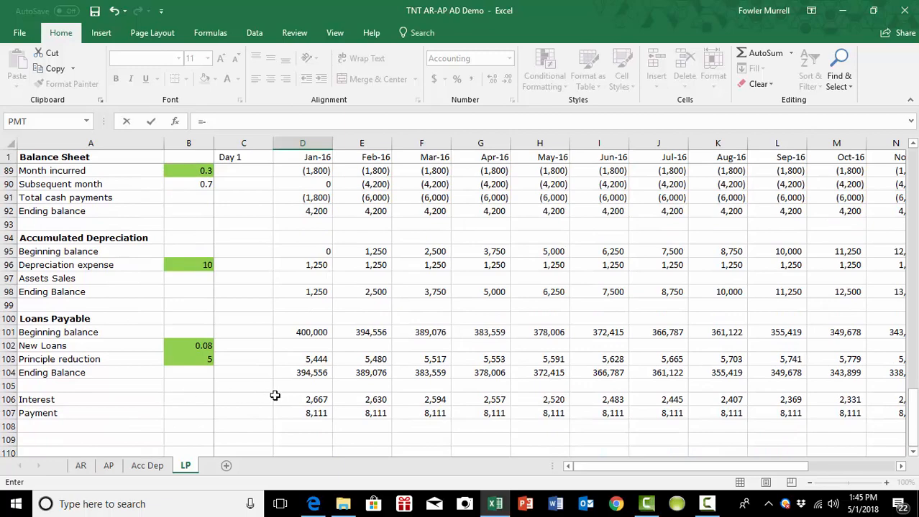
{"action": "left_click", "coordinate": [309, 403]}
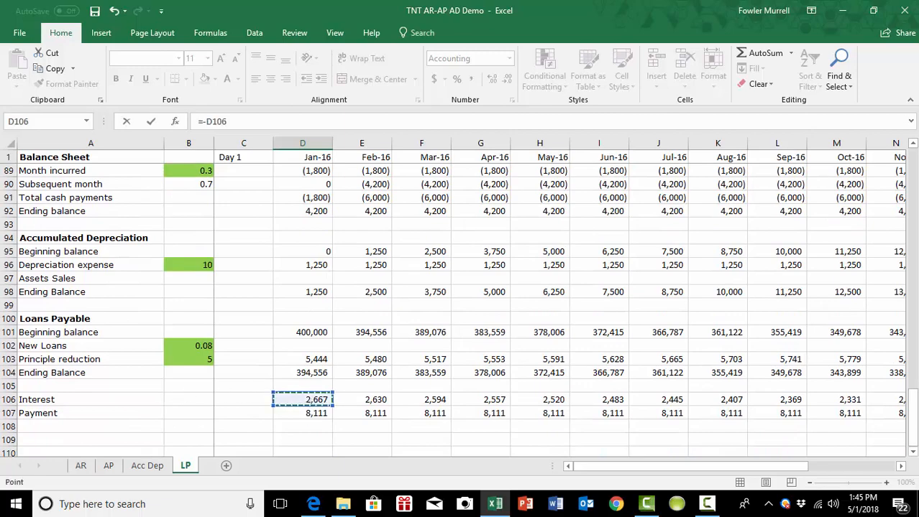
{"action": "key", "text": "Tab"}
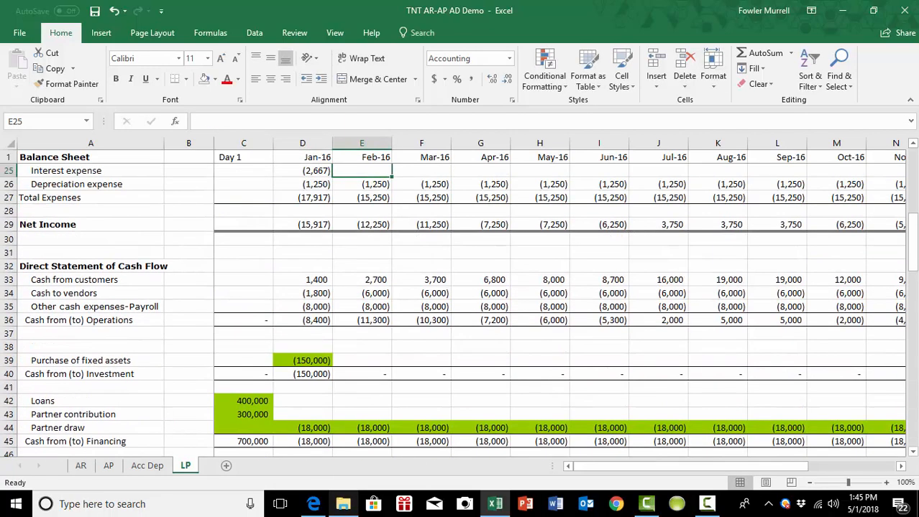
{"action": "scroll", "coordinate": [460, 302], "scroll_direction": "up", "scroll_amount": 4}
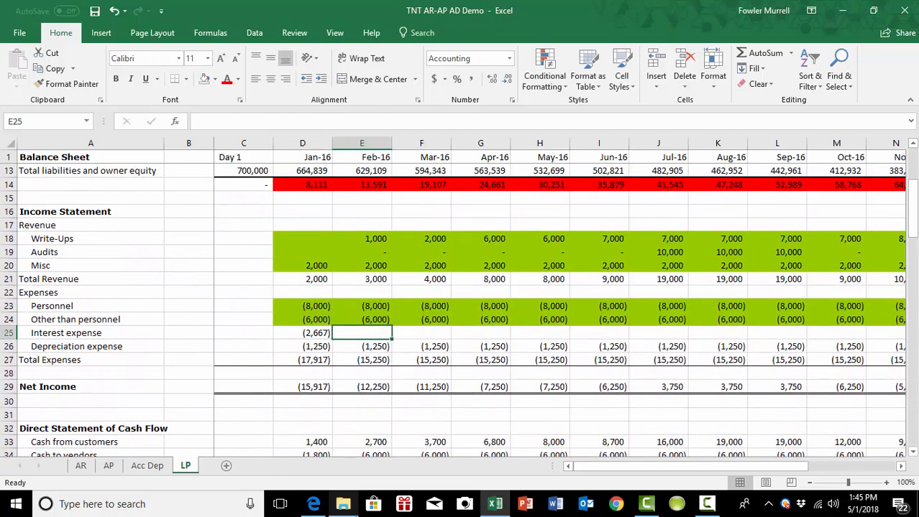
{"action": "scroll", "coordinate": [460, 302], "scroll_direction": "up", "scroll_amount": 2}
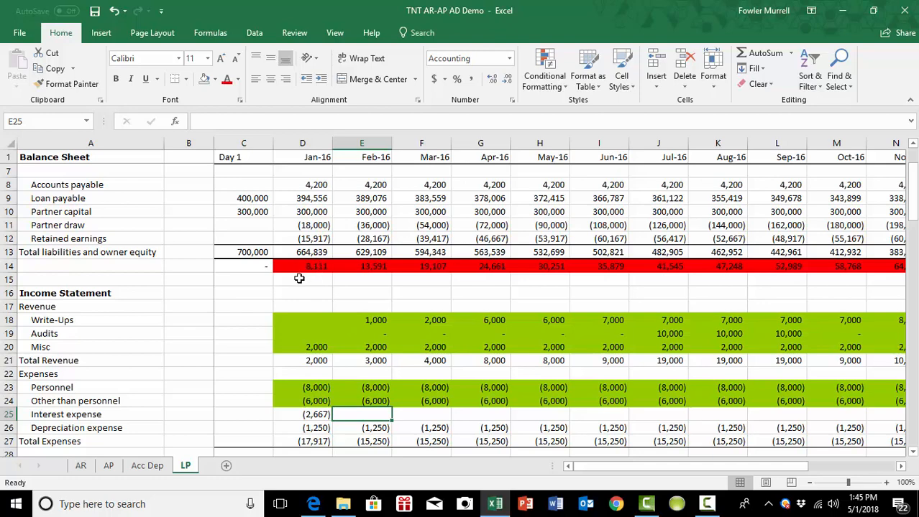
{"action": "scroll", "coordinate": [299, 269], "scroll_direction": "down", "scroll_amount": 1}
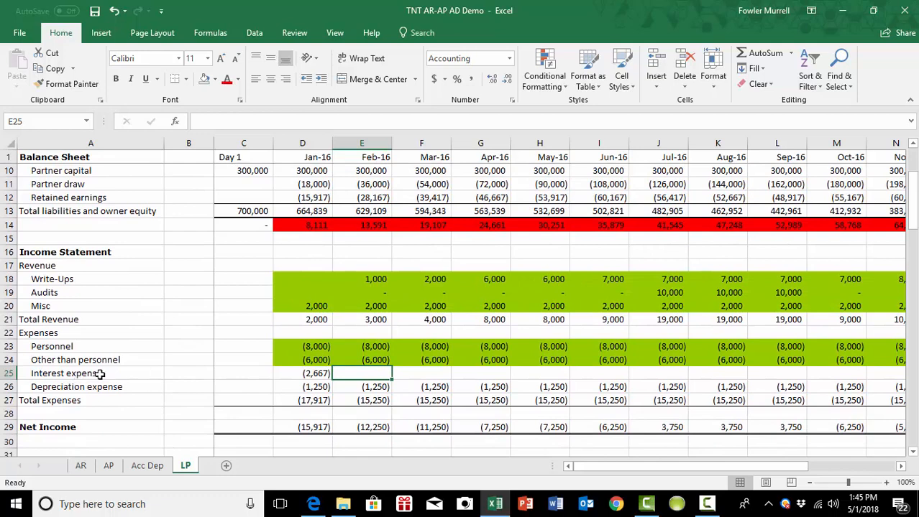
Step: Fill the Jan-16 Interest expense formula in D25 across the row through Dec-16 (O25)
{"action": "left_click", "coordinate": [314, 374]}
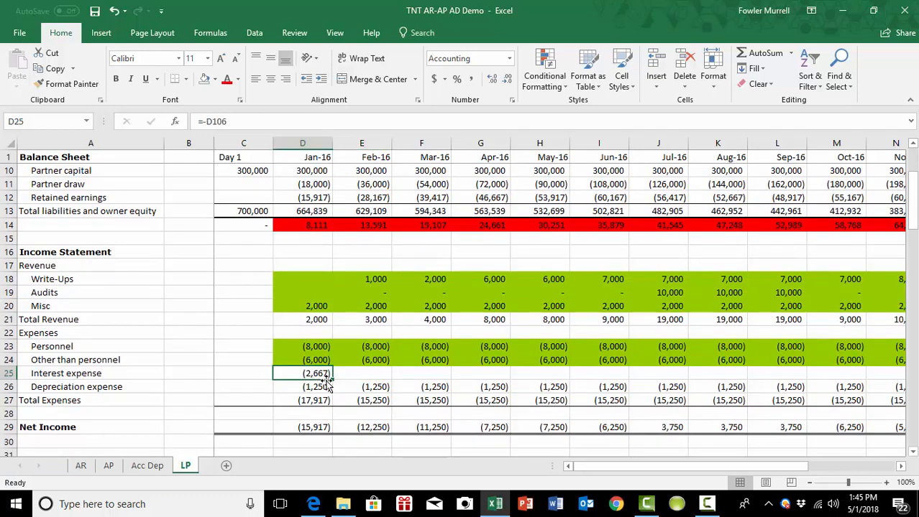
{"action": "left_click_drag", "start_coordinate": [333, 379], "coordinate": [810, 372]}
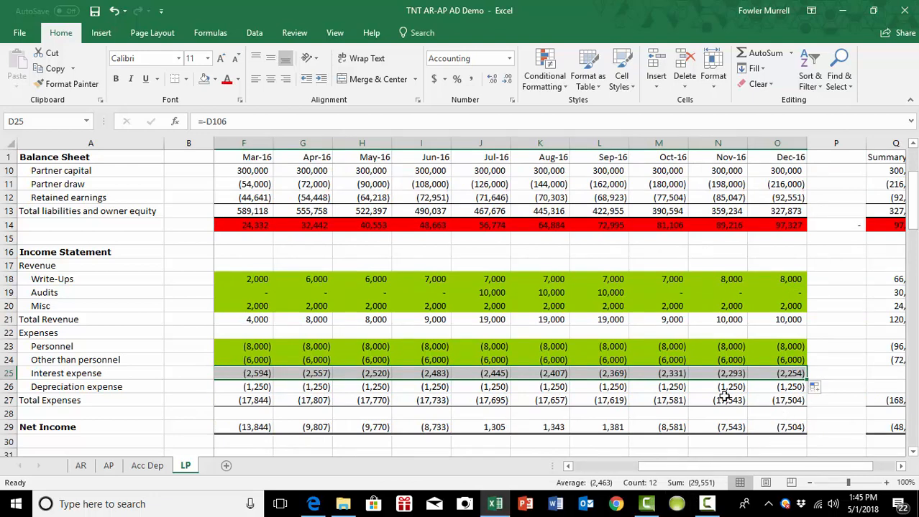
{"action": "left_click", "coordinate": [566, 466]}
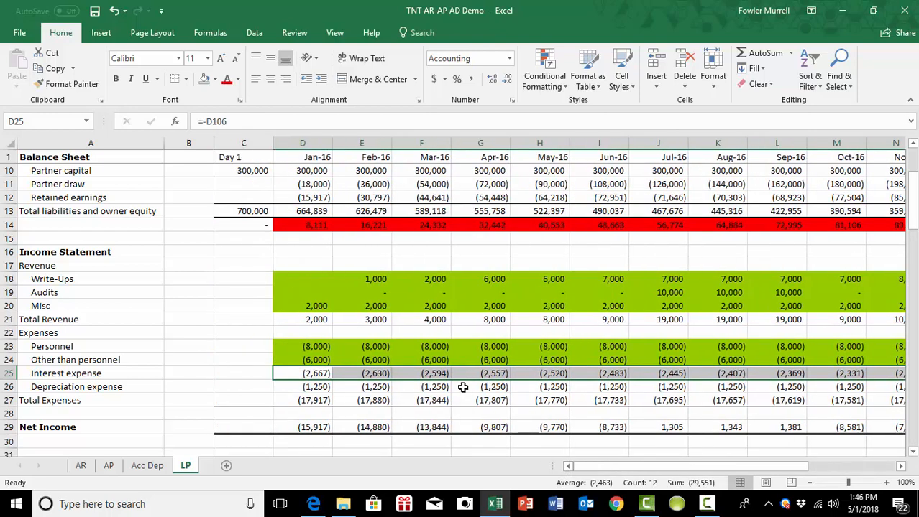
Step: Check which expense rows the Jan-16 Total Expenses formula in D27 sums
{"action": "scroll", "coordinate": [349, 319], "scroll_direction": "down", "scroll_amount": 2}
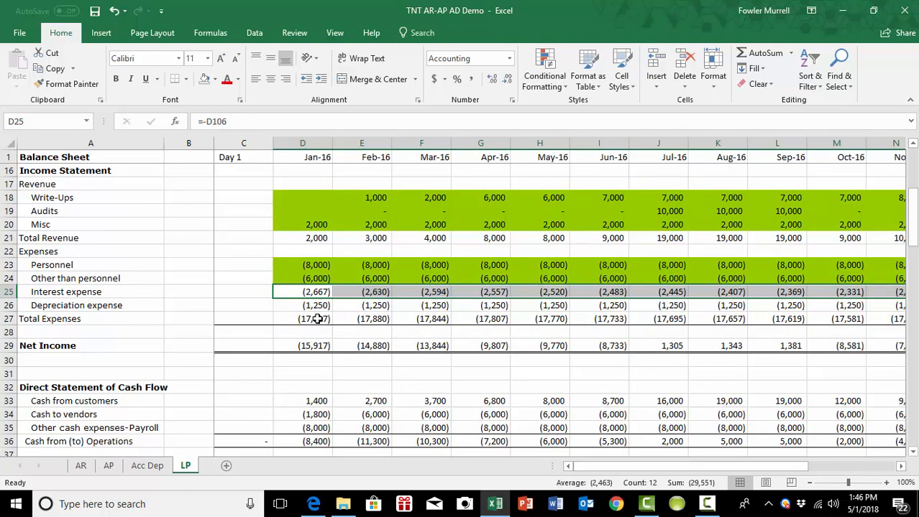
{"action": "left_click", "coordinate": [317, 319]}
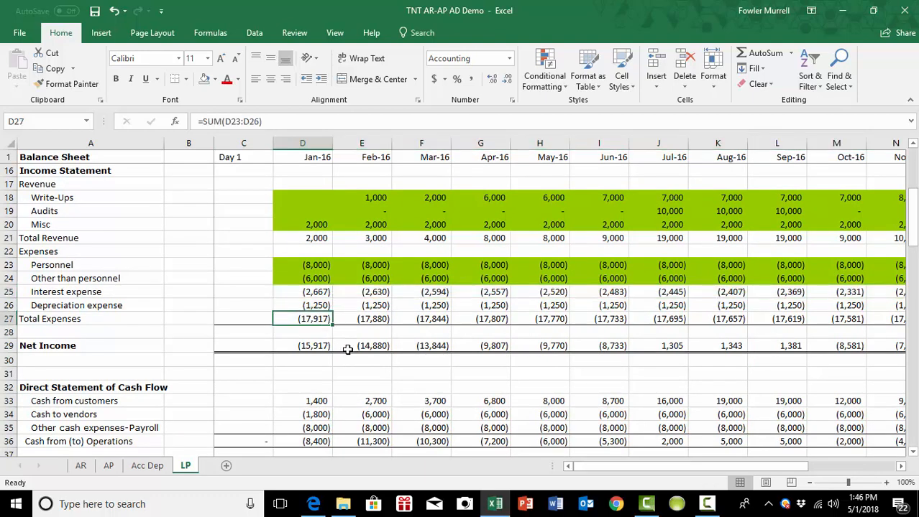
{"action": "key", "text": "F2"}
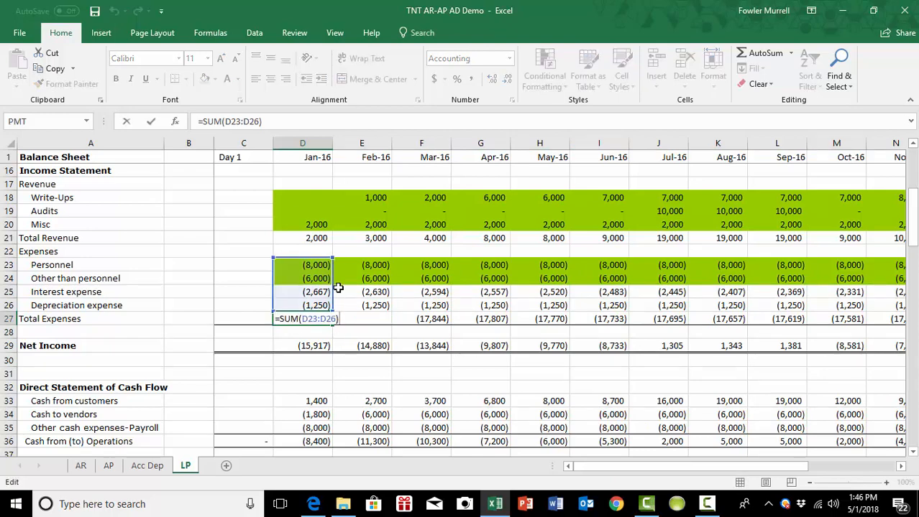
{"action": "key", "text": "Escape"}
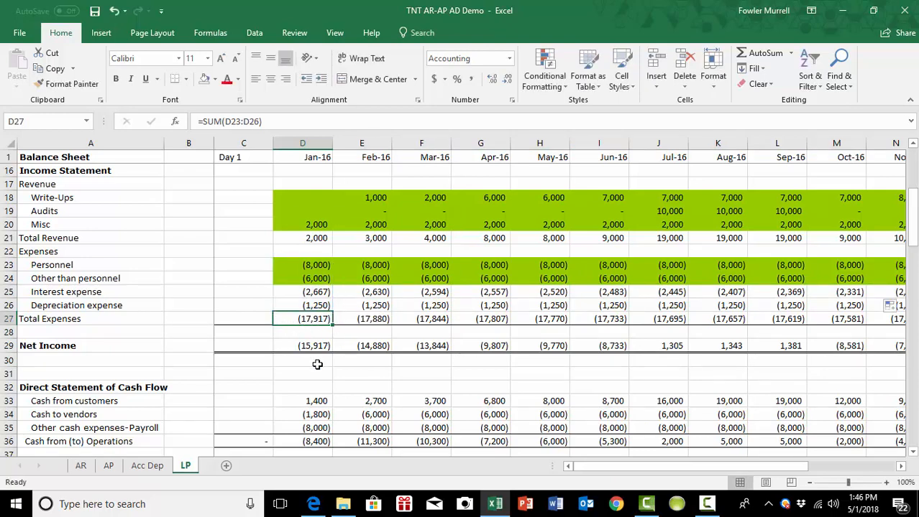
Step: Review the Income Statement and the Direct Statement of Cash Flow to see where the loan payments belong
{"action": "scroll", "coordinate": [317, 364], "scroll_direction": "down", "scroll_amount": 2}
{"action": "scroll", "coordinate": [317, 364], "scroll_direction": "down", "scroll_amount": 1}
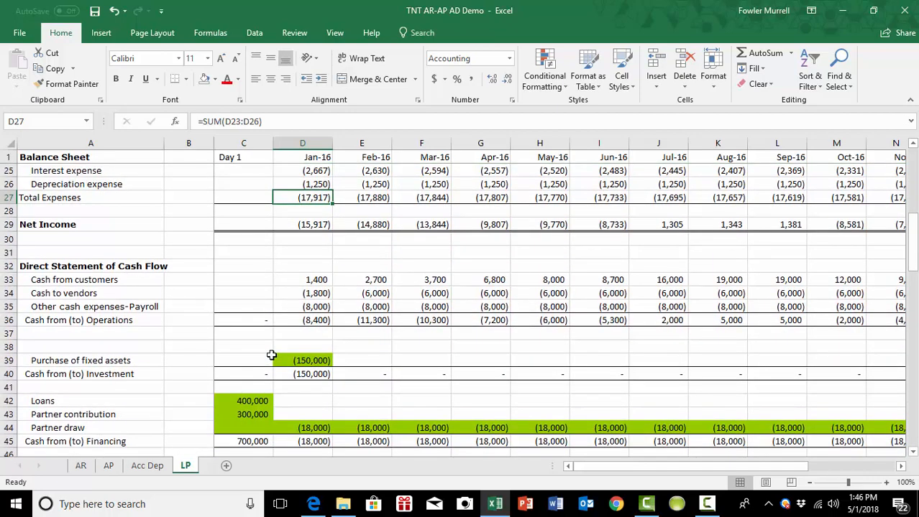
{"action": "scroll", "coordinate": [270, 355], "scroll_direction": "down", "scroll_amount": 1}
{"action": "scroll", "coordinate": [349, 325], "scroll_direction": "up", "scroll_amount": 1}
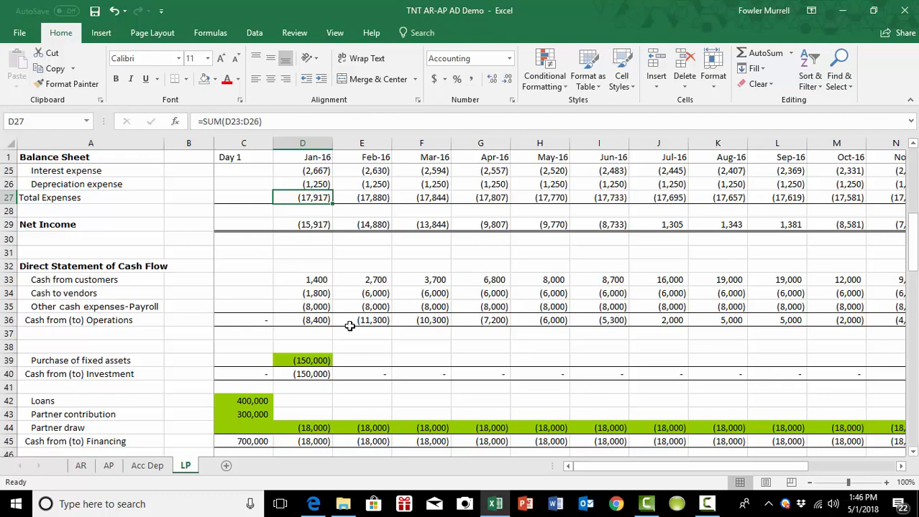
{"action": "scroll", "coordinate": [277, 352], "scroll_direction": "down", "scroll_amount": 1}
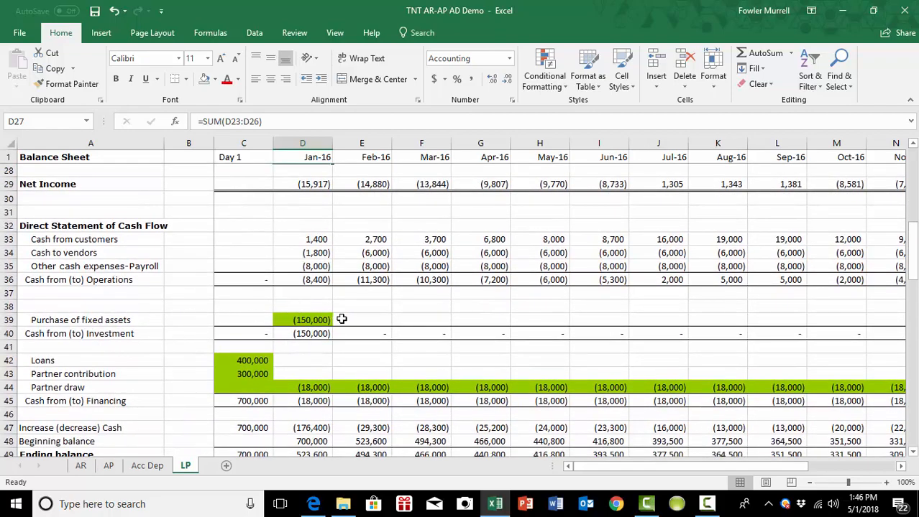
{"action": "scroll", "coordinate": [342, 320], "scroll_direction": "up", "scroll_amount": 2}
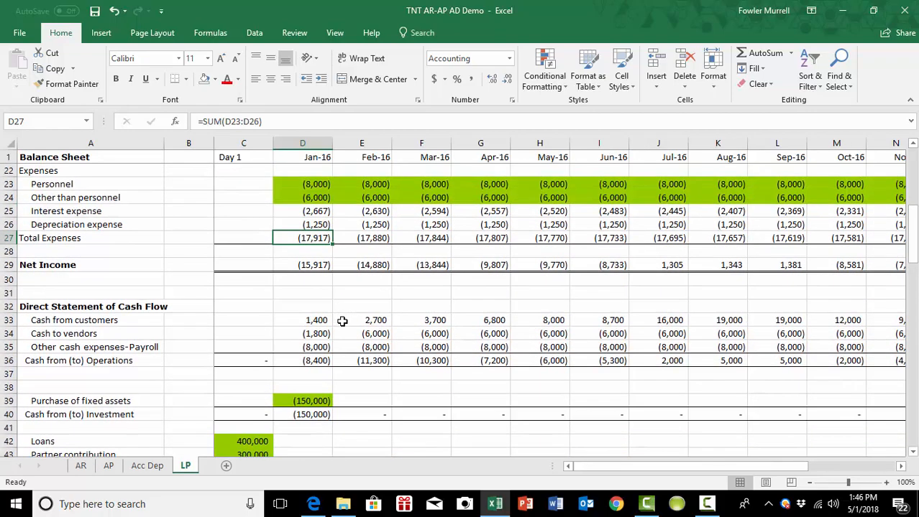
{"action": "scroll", "coordinate": [342, 322], "scroll_direction": "up", "scroll_amount": 2}
{"action": "scroll", "coordinate": [342, 322], "scroll_direction": "up", "scroll_amount": 1}
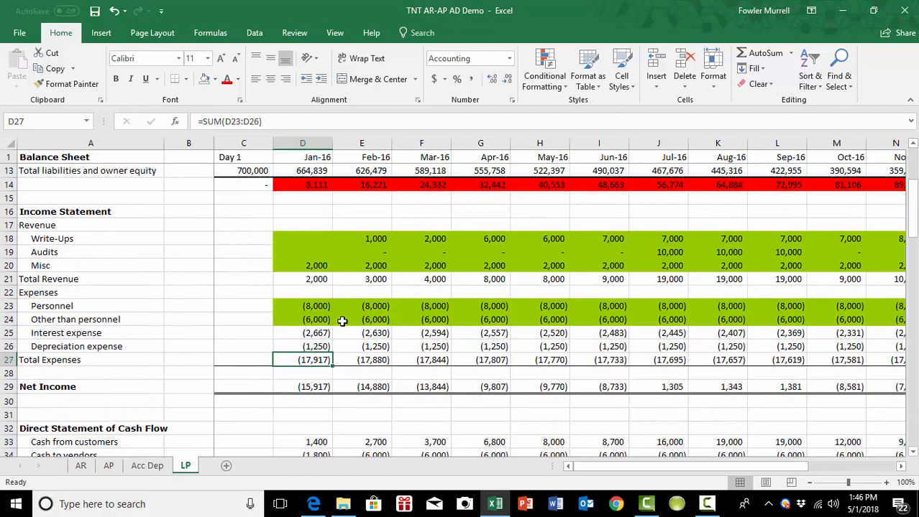
{"action": "scroll", "coordinate": [342, 321], "scroll_direction": "down", "scroll_amount": 1}
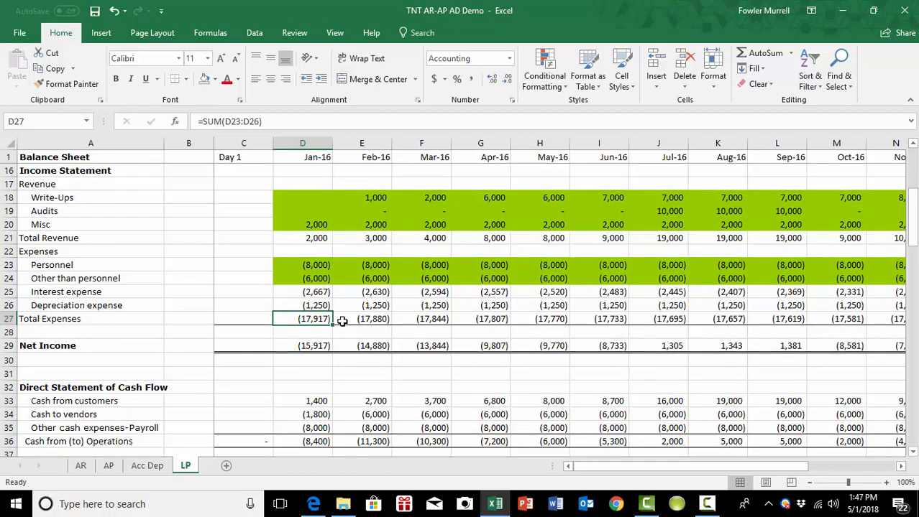
{"action": "scroll", "coordinate": [342, 322], "scroll_direction": "down", "scroll_amount": 1}
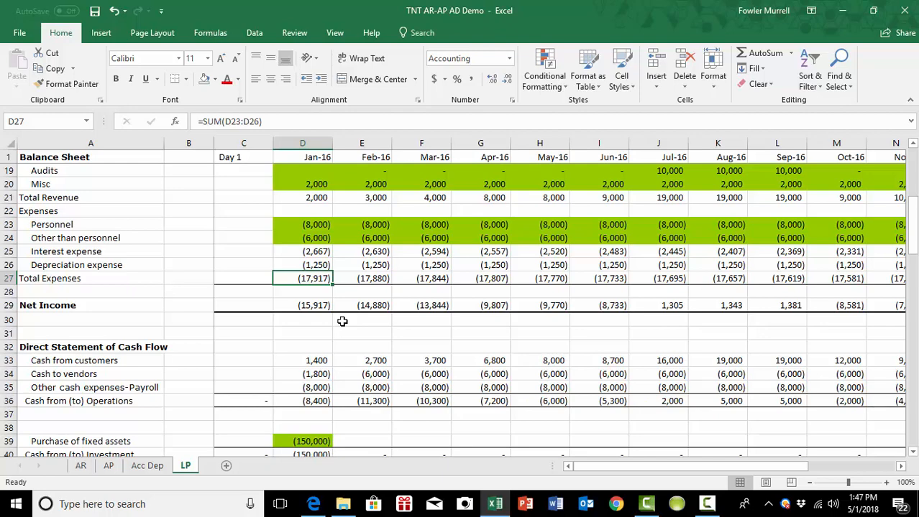
{"action": "scroll", "coordinate": [342, 322], "scroll_direction": "down", "scroll_amount": 3}
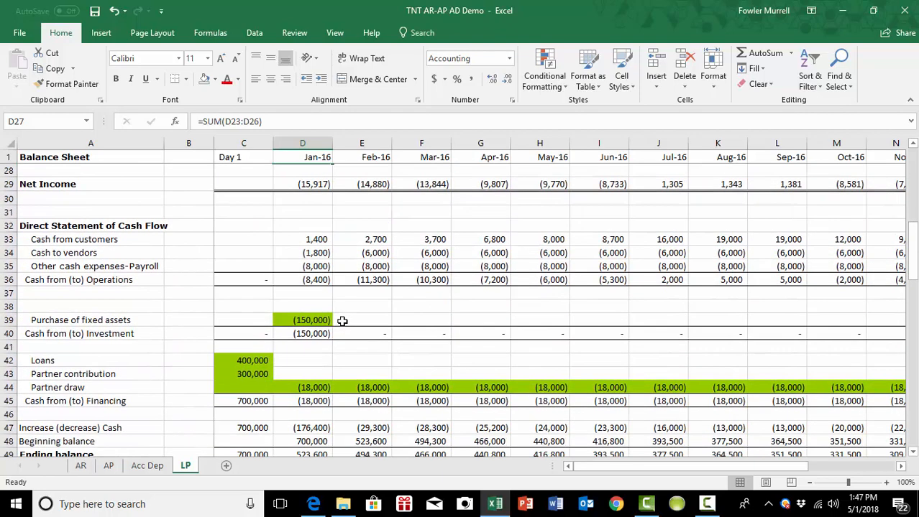
Step: Link the Jan-16 Loans line in D42 of the Direct Statement of Cash Flow to the negative loan Payment with =-D107
{"action": "scroll", "coordinate": [342, 322], "scroll_direction": "down", "scroll_amount": 1}
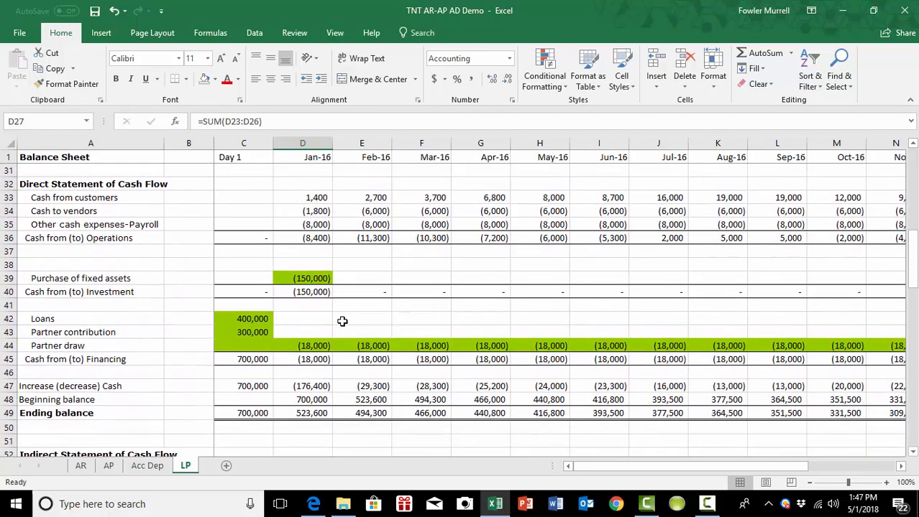
{"action": "left_click", "coordinate": [304, 319]}
{"action": "scroll", "coordinate": [466, 316], "scroll_direction": "up", "scroll_amount": 2}
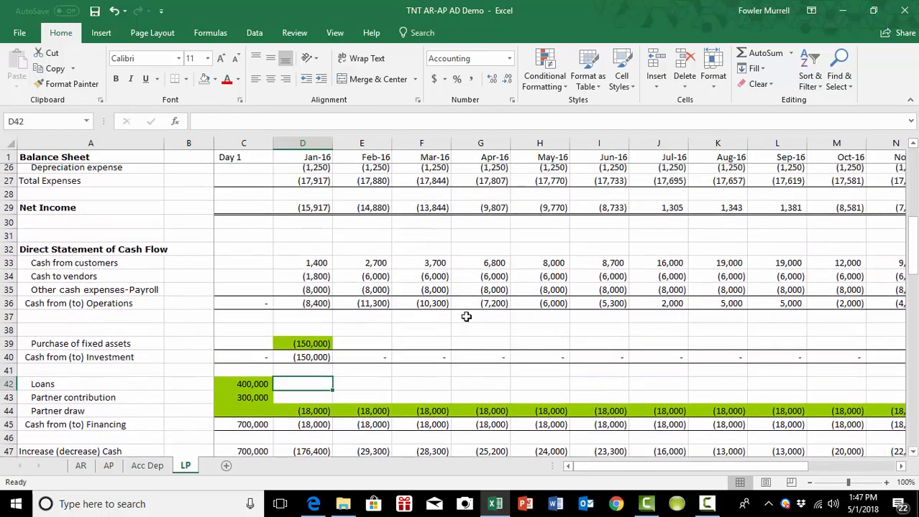
{"action": "scroll", "coordinate": [466, 316], "scroll_direction": "up", "scroll_amount": 2}
{"action": "scroll", "coordinate": [465, 316], "scroll_direction": "down", "scroll_amount": 3}
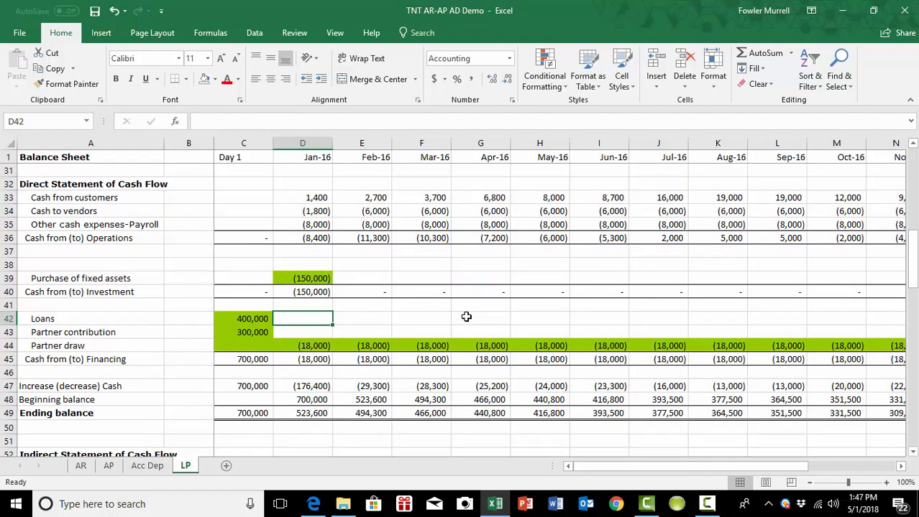
{"action": "type", "text": "=-"}
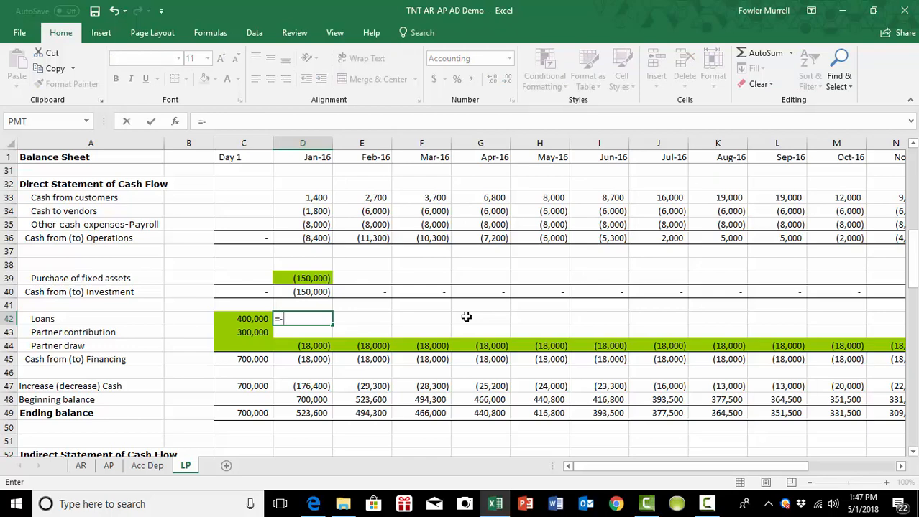
{"action": "scroll", "coordinate": [522, 335], "scroll_direction": "down", "scroll_amount": 6}
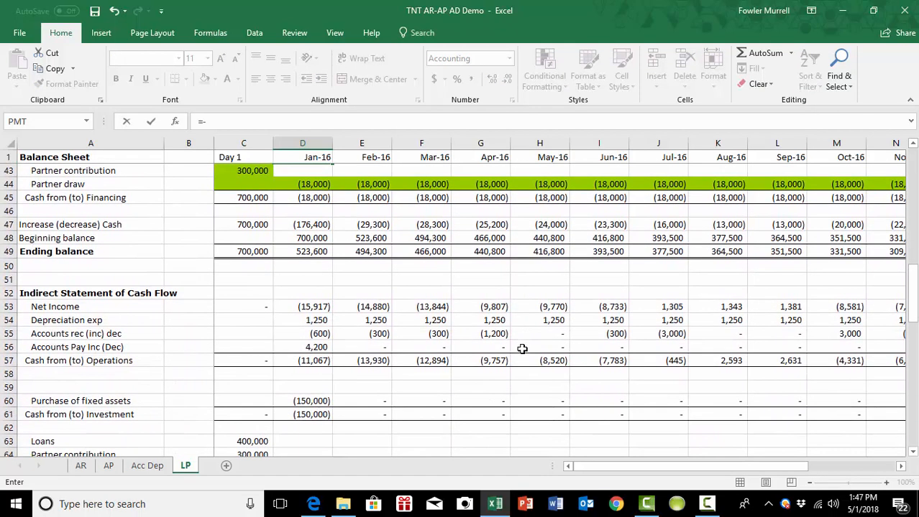
{"action": "scroll", "coordinate": [520, 355], "scroll_direction": "down", "scroll_amount": 6}
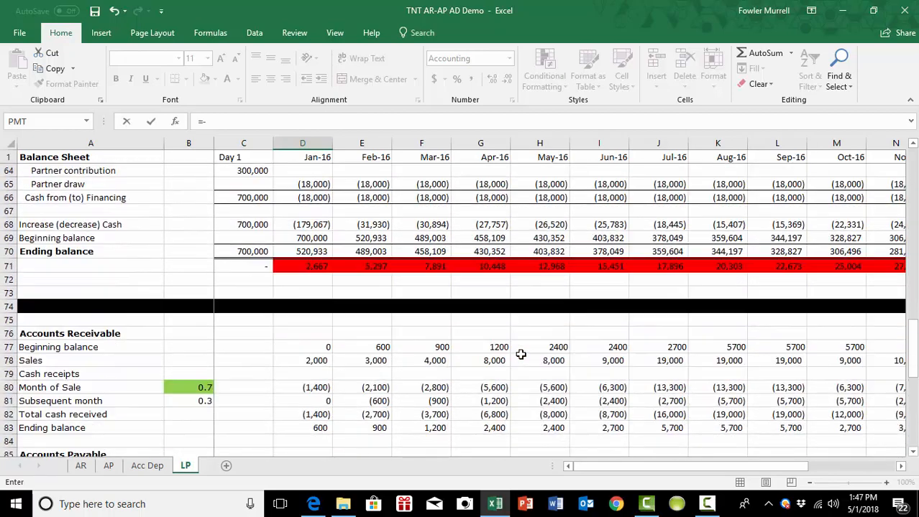
{"action": "scroll", "coordinate": [520, 354], "scroll_direction": "down", "scroll_amount": 7}
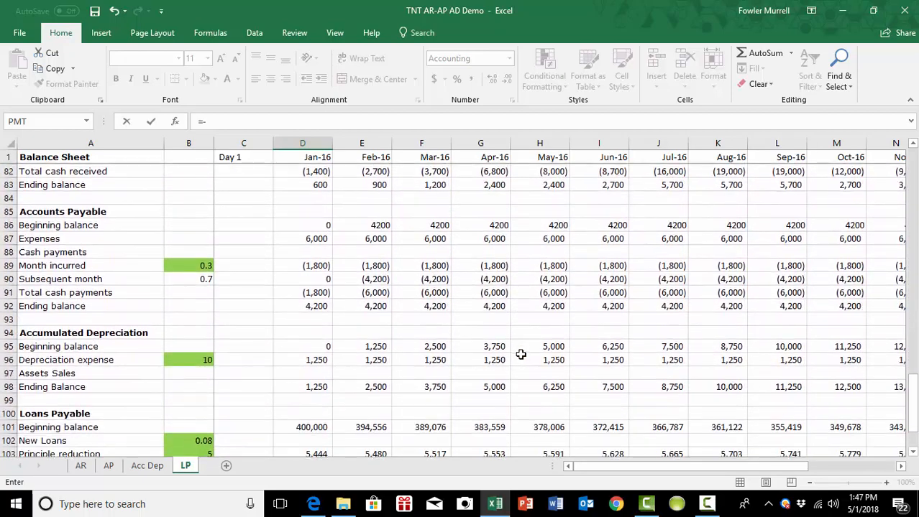
{"action": "scroll", "coordinate": [521, 355], "scroll_direction": "down", "scroll_amount": 1}
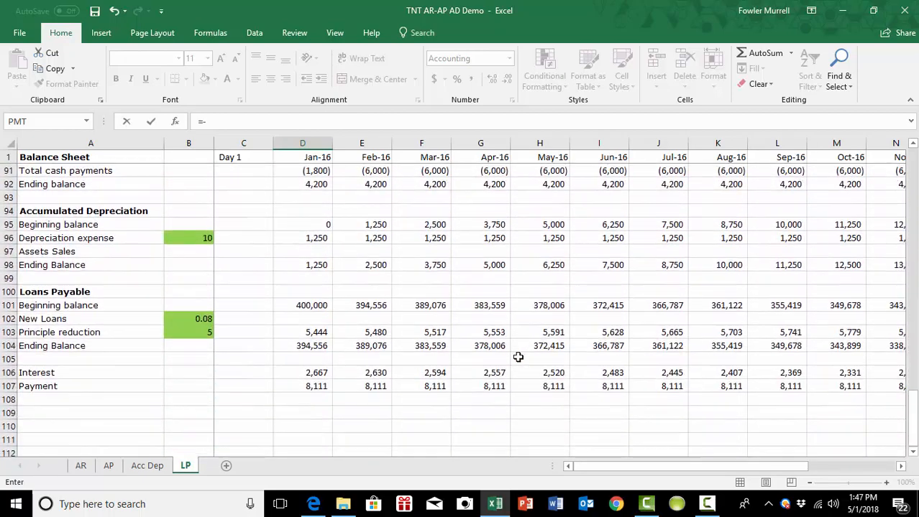
{"action": "left_click", "coordinate": [324, 386]}
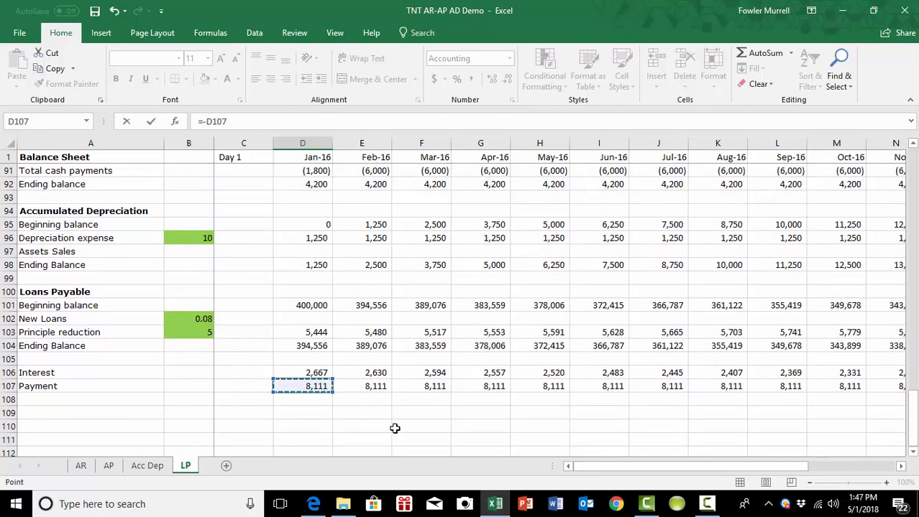
{"action": "key", "text": "Tab"}
Step: Fill the Loans formula in D42 across through Dec-16 (O42) and check the Balance Sheet's difference row 14
{"action": "scroll", "coordinate": [394, 429], "scroll_direction": "up", "scroll_amount": 4}
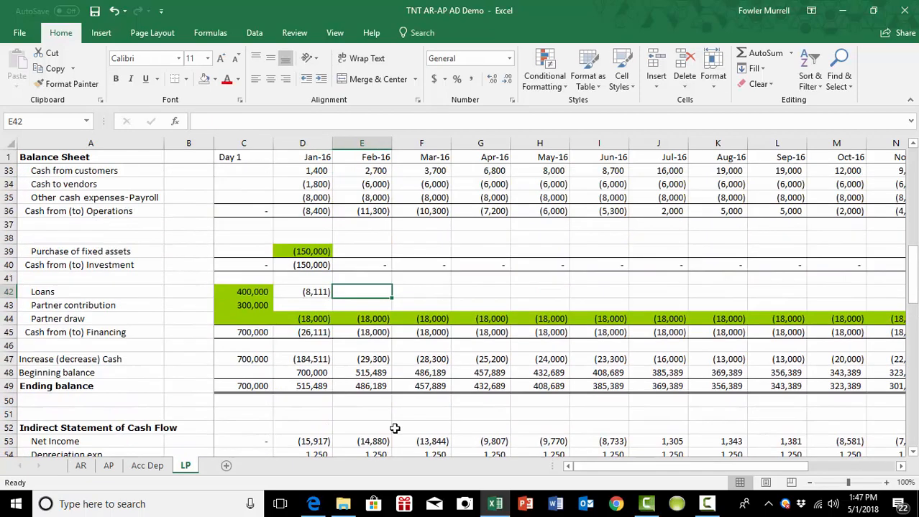
{"action": "scroll", "coordinate": [395, 429], "scroll_direction": "up", "scroll_amount": 8}
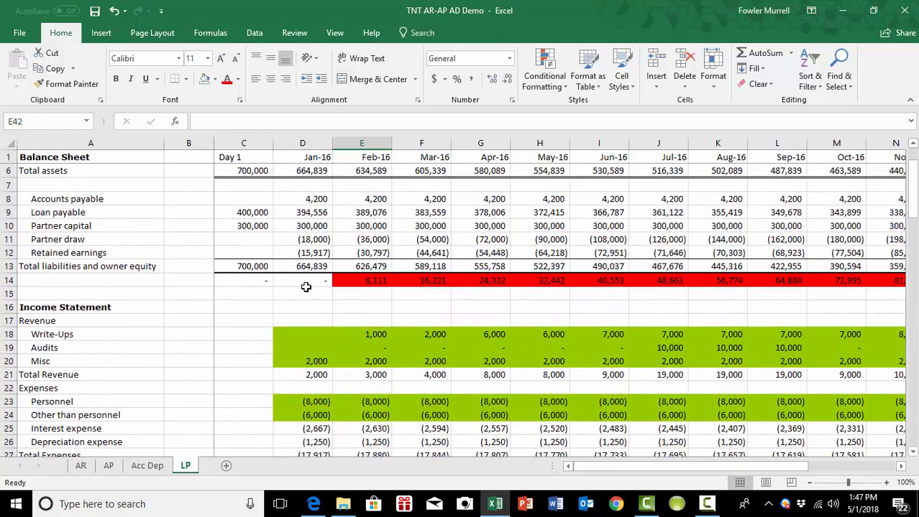
{"action": "scroll", "coordinate": [306, 287], "scroll_direction": "down", "scroll_amount": 8}
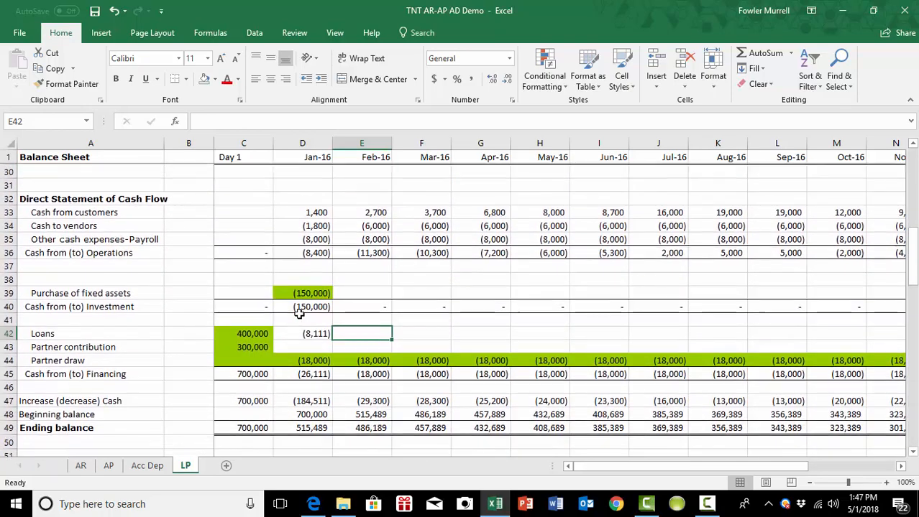
{"action": "left_click", "coordinate": [304, 335]}
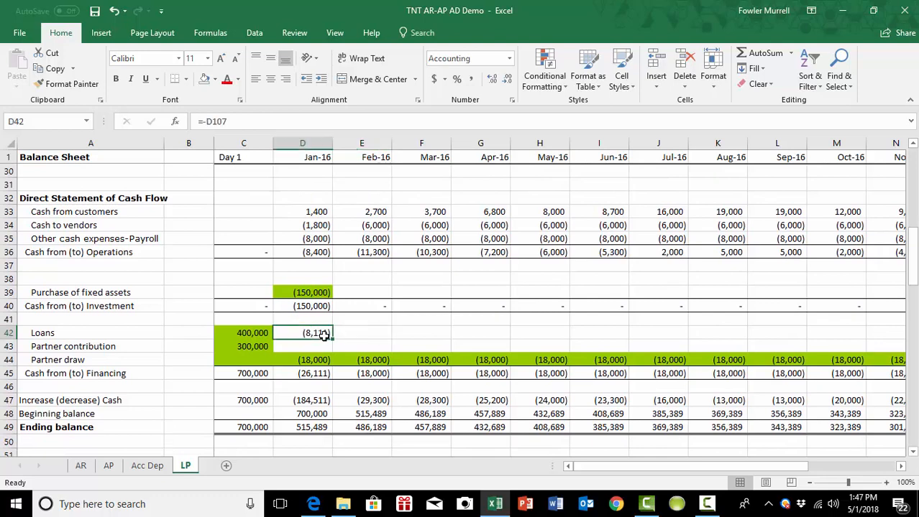
{"action": "left_click_drag", "start_coordinate": [334, 339], "coordinate": [787, 344]}
{"action": "scroll", "coordinate": [453, 405], "scroll_direction": "up", "scroll_amount": 10}
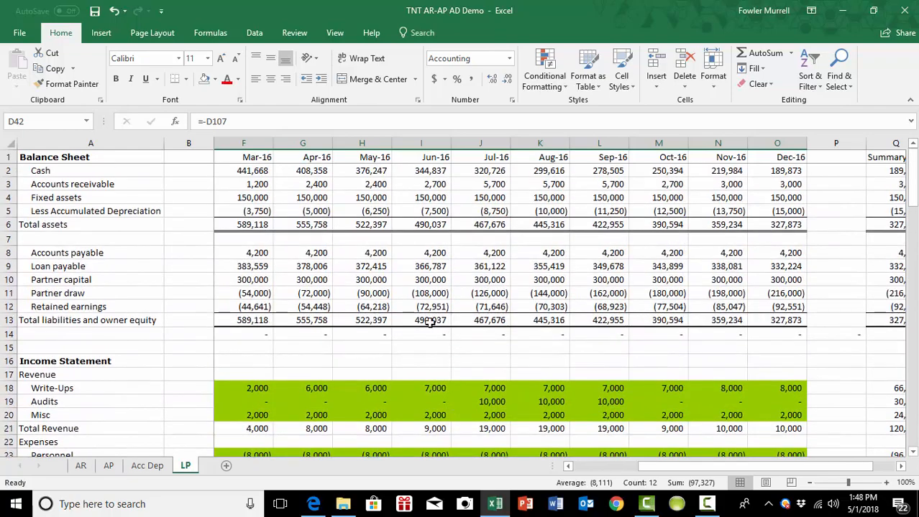
Step: Link the Jan-16 Loans line in D63 of the Indirect Statement of Cash Flow to the negative Principle reduction with =-D103
{"action": "scroll", "coordinate": [468, 327], "scroll_direction": "down", "scroll_amount": 3}
{"action": "scroll", "coordinate": [470, 329], "scroll_direction": "down", "scroll_amount": 11}
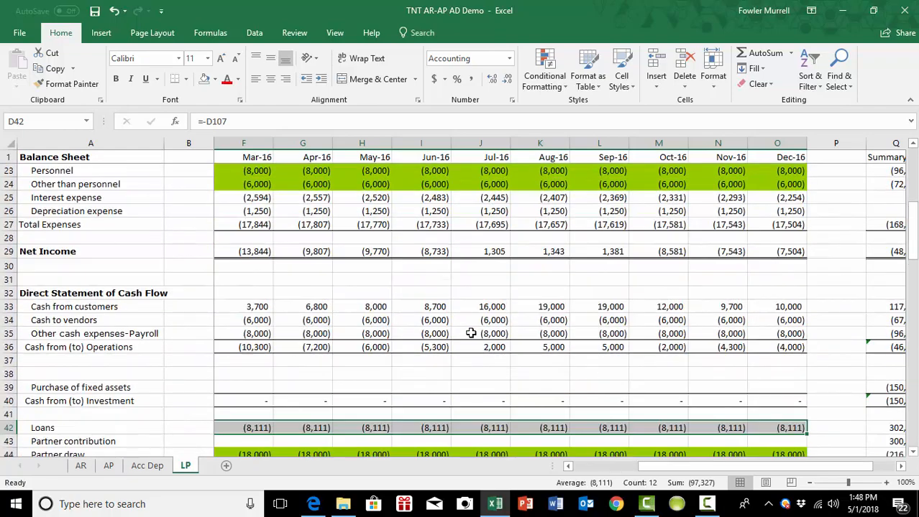
{"action": "scroll", "coordinate": [469, 337], "scroll_direction": "down", "scroll_amount": 5}
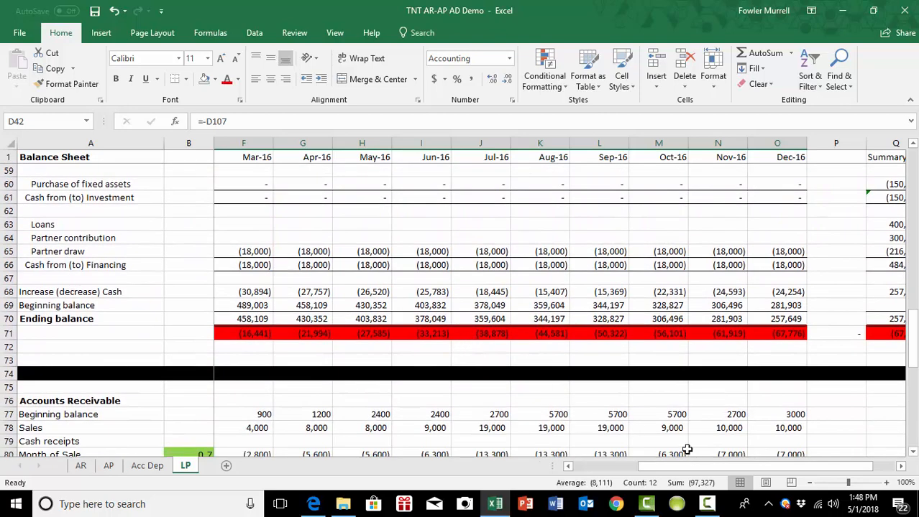
{"action": "left_click", "coordinate": [568, 466]}
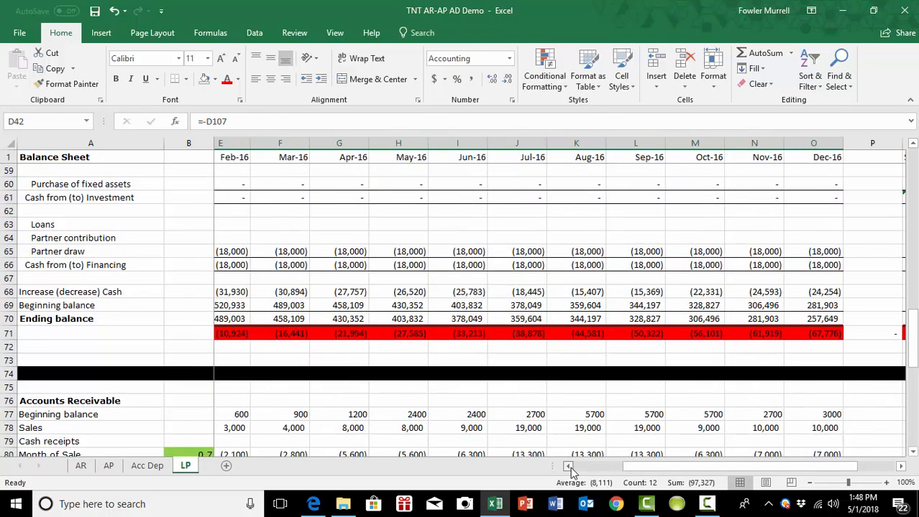
{"action": "left_click", "coordinate": [567, 467]}
{"action": "left_click", "coordinate": [568, 467]}
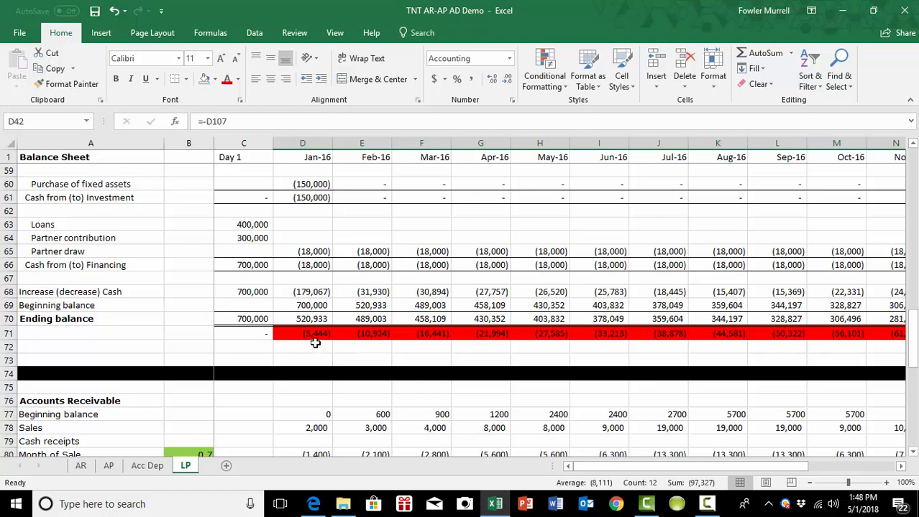
{"action": "left_click", "coordinate": [307, 224]}
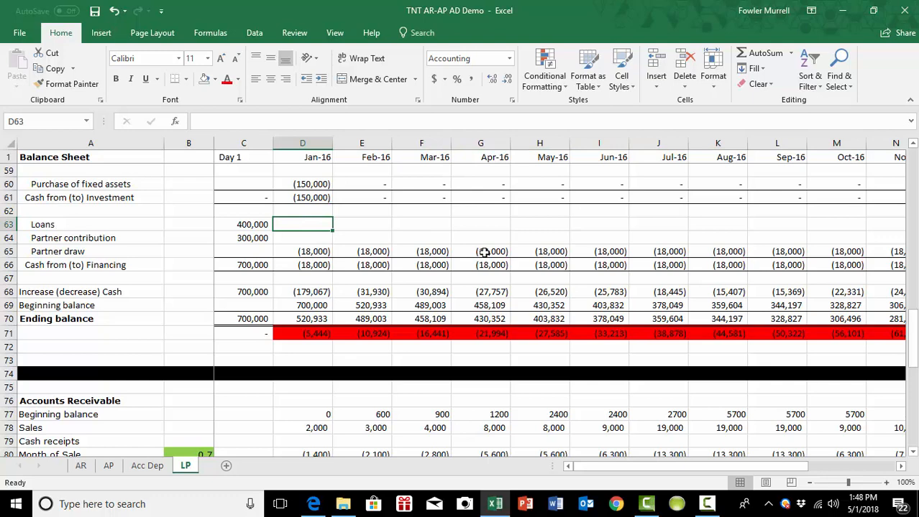
{"action": "type", "text": "="}
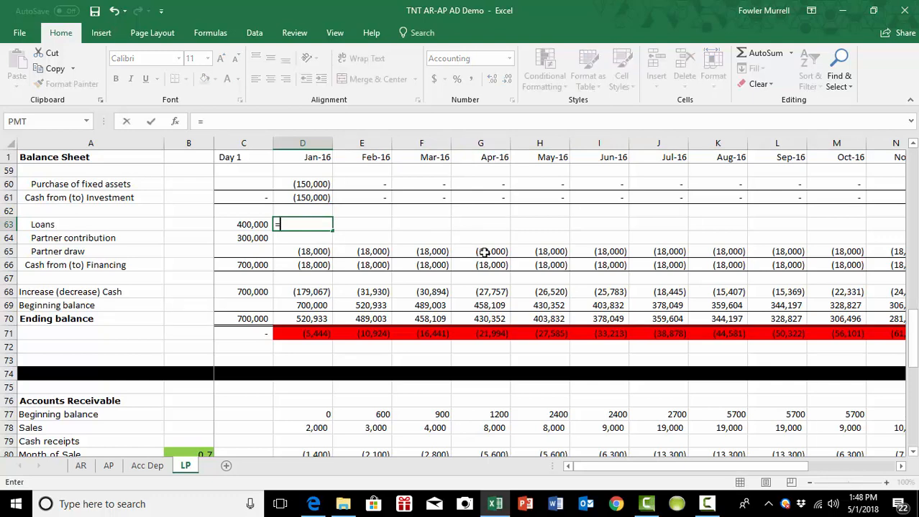
{"action": "type", "text": "-"}
{"action": "scroll", "coordinate": [484, 252], "scroll_direction": "down", "scroll_amount": 9}
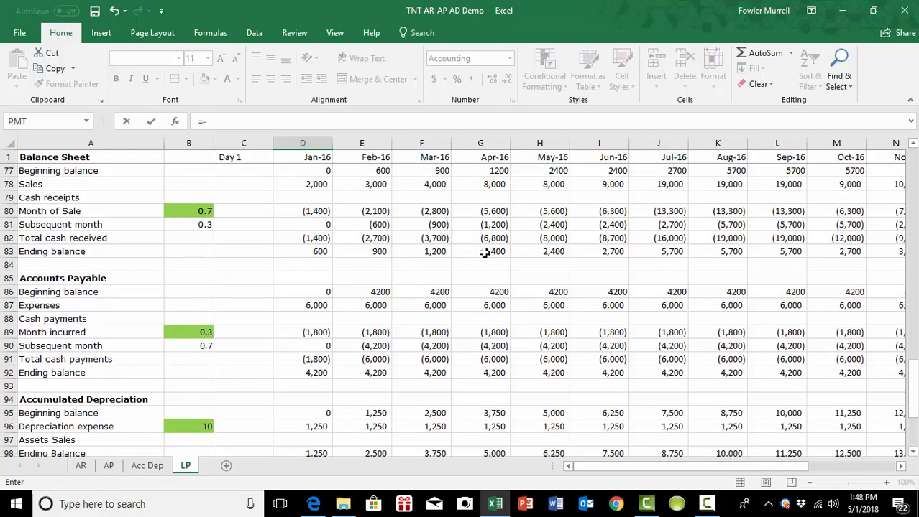
{"action": "scroll", "coordinate": [484, 253], "scroll_direction": "down", "scroll_amount": 6}
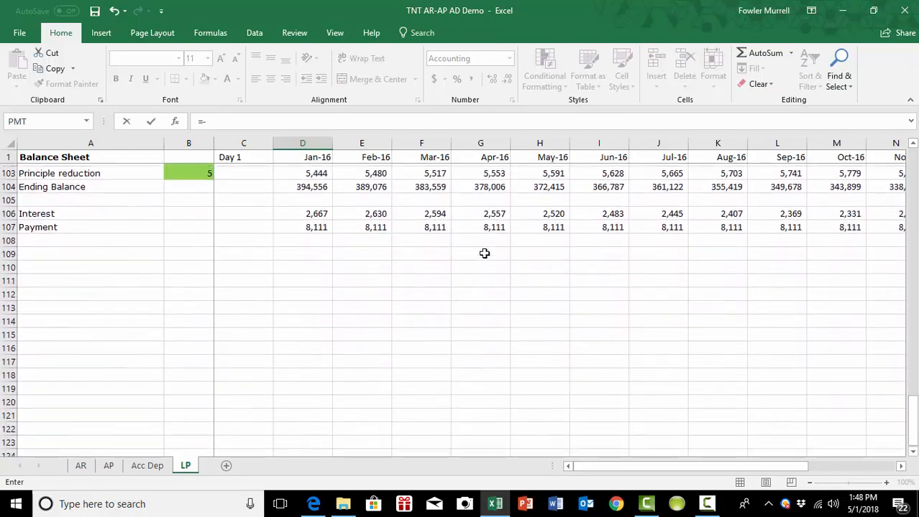
{"action": "scroll", "coordinate": [484, 253], "scroll_direction": "up", "scroll_amount": 4}
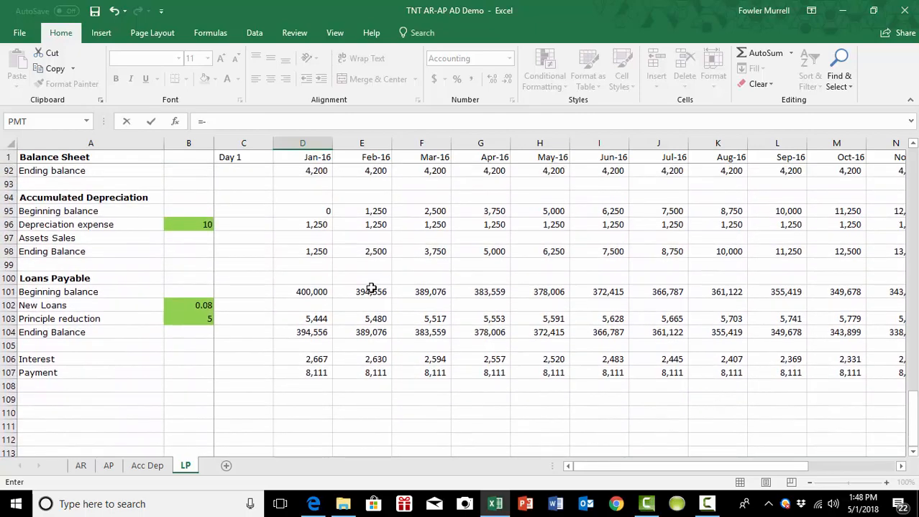
{"action": "left_click", "coordinate": [325, 317]}
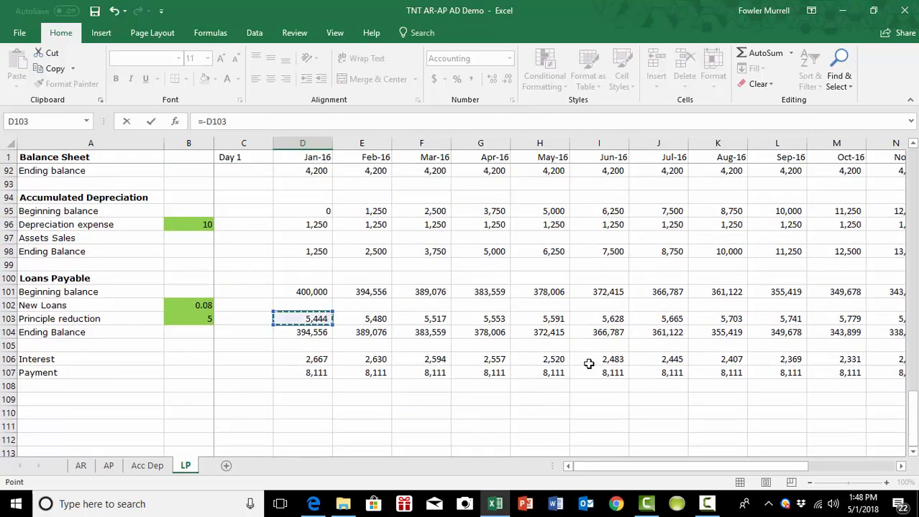
{"action": "key", "text": "Tab"}
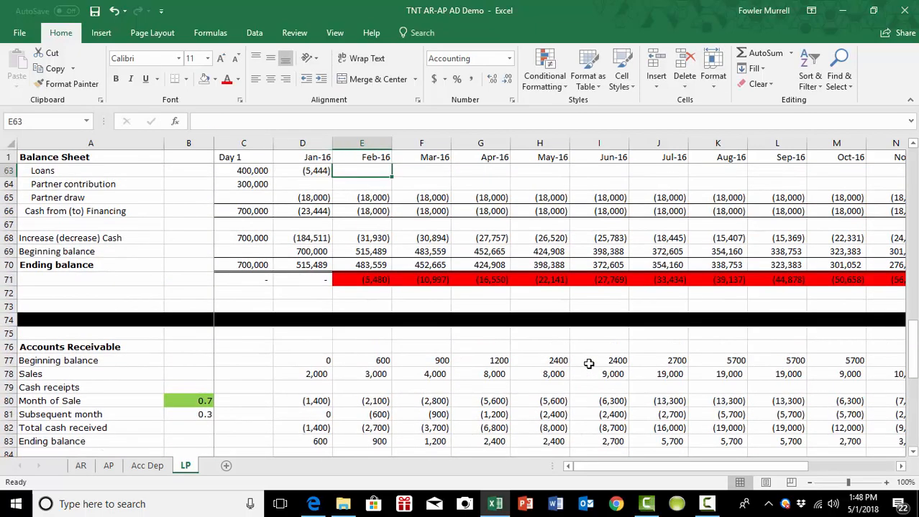
Step: Fill the Loans formula in D63 across through Dec-16 (O63) and check difference rows 71 and 14 across the months
{"action": "scroll", "coordinate": [588, 363], "scroll_direction": "up", "scroll_amount": 2}
{"action": "left_click", "coordinate": [305, 251]}
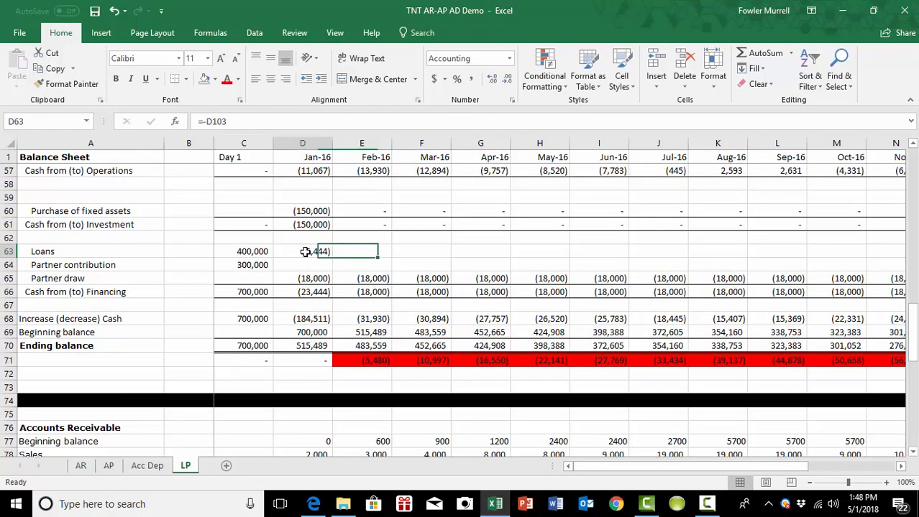
{"action": "left_click_drag", "start_coordinate": [332, 258], "coordinate": [814, 268]}
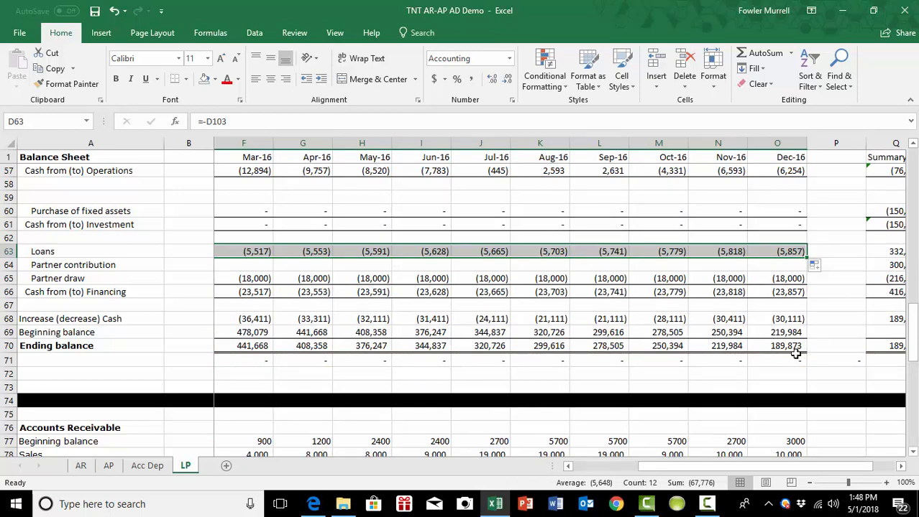
{"action": "scroll", "coordinate": [622, 337], "scroll_direction": "up", "scroll_amount": 2}
{"action": "scroll", "coordinate": [622, 338], "scroll_direction": "down", "scroll_amount": 2}
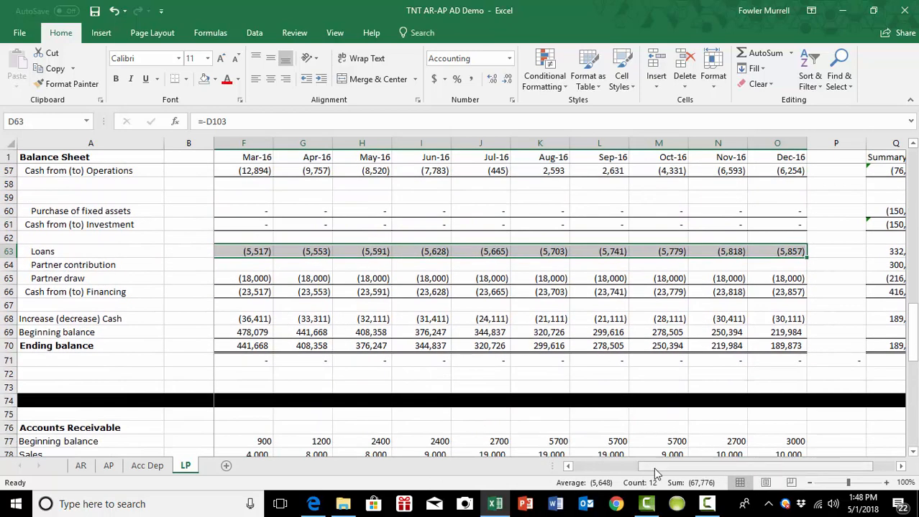
{"action": "left_click", "coordinate": [567, 466]}
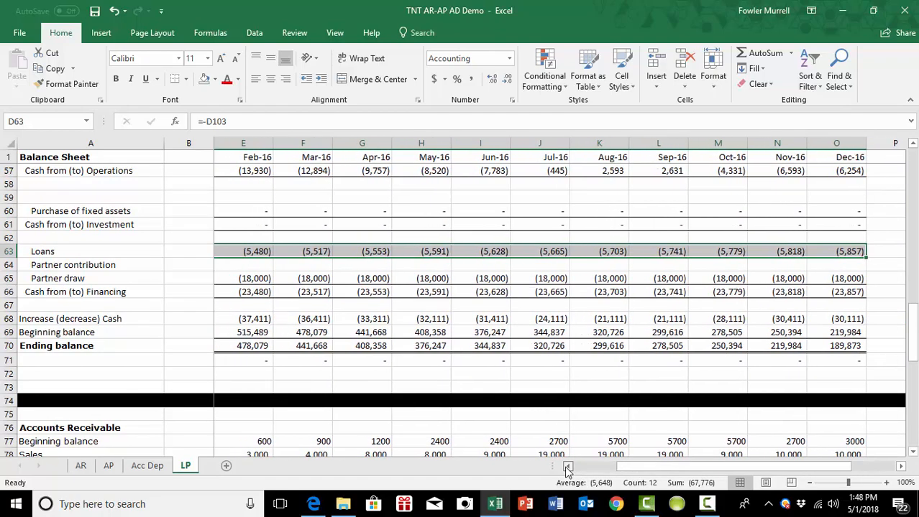
{"action": "left_click", "coordinate": [567, 467]}
{"action": "left_click", "coordinate": [567, 467]}
{"action": "scroll", "coordinate": [745, 295], "scroll_direction": "up", "scroll_amount": 18}
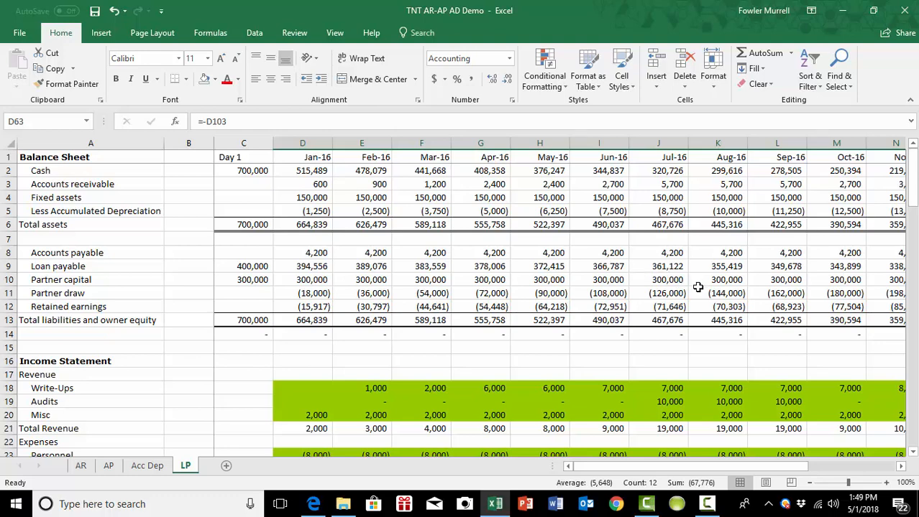
Step: Fill the Summary formula in Q24 down to Q26 so Interest expense and Depreciation expense are totalled
{"action": "left_click", "coordinate": [900, 468]}
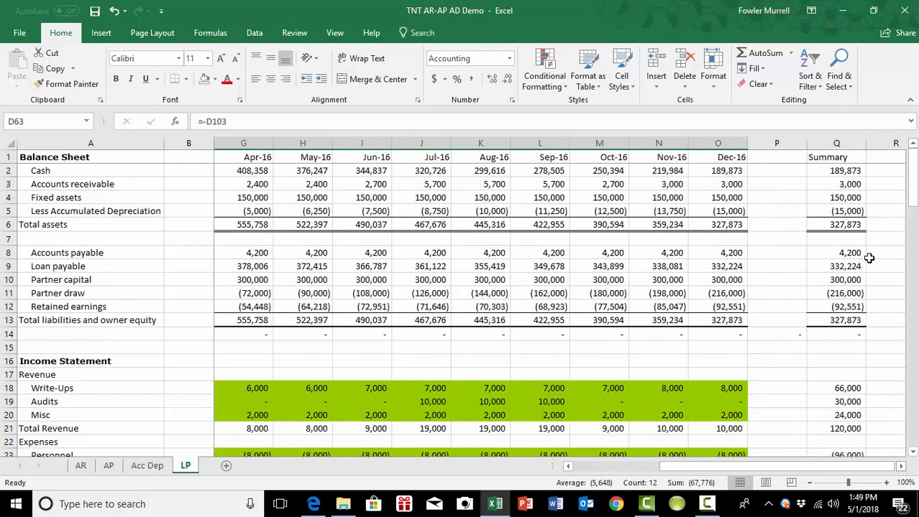
{"action": "scroll", "coordinate": [867, 267], "scroll_direction": "down", "scroll_amount": 4}
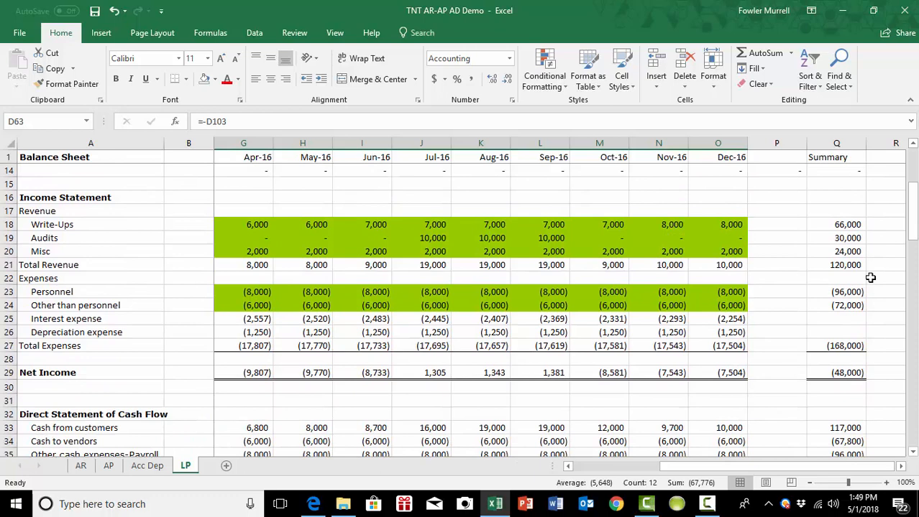
{"action": "scroll", "coordinate": [867, 278], "scroll_direction": "down", "scroll_amount": 1}
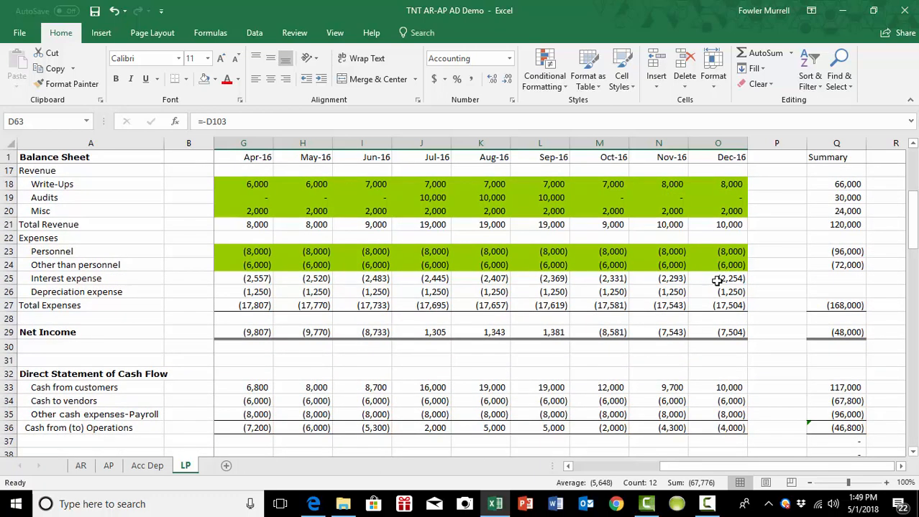
{"action": "left_click", "coordinate": [853, 265]}
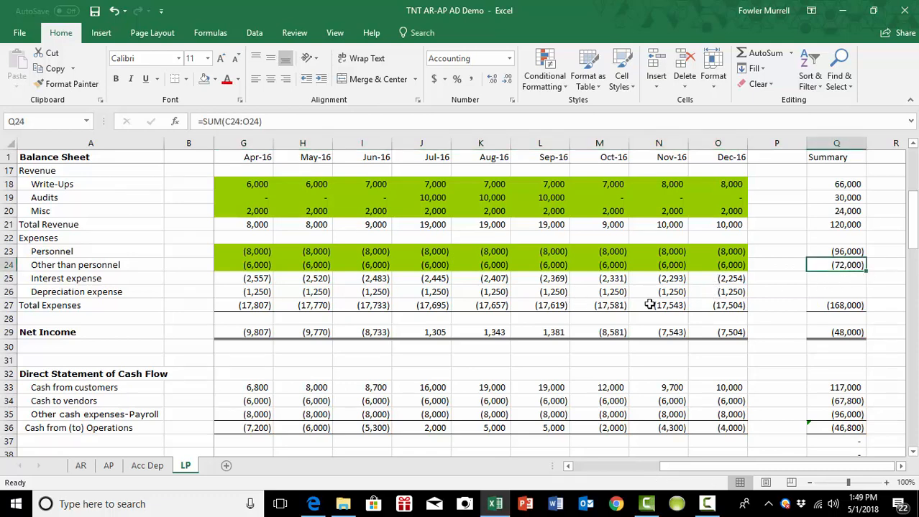
{"action": "left_click_drag", "start_coordinate": [868, 270], "coordinate": [873, 306]}
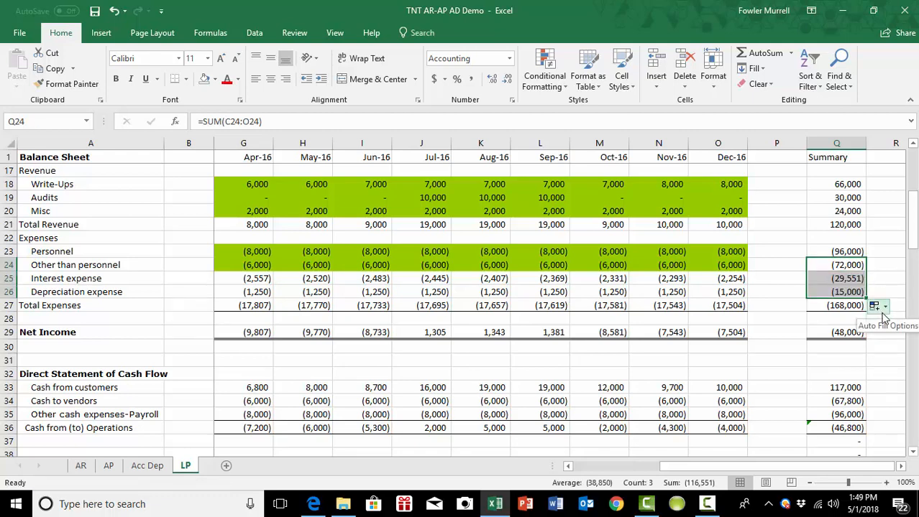
Step: Review the Summary column of the Direct and Indirect Statements of Cash Flow, including the loan lines and ending balances
{"action": "scroll", "coordinate": [882, 318], "scroll_direction": "down", "scroll_amount": 5}
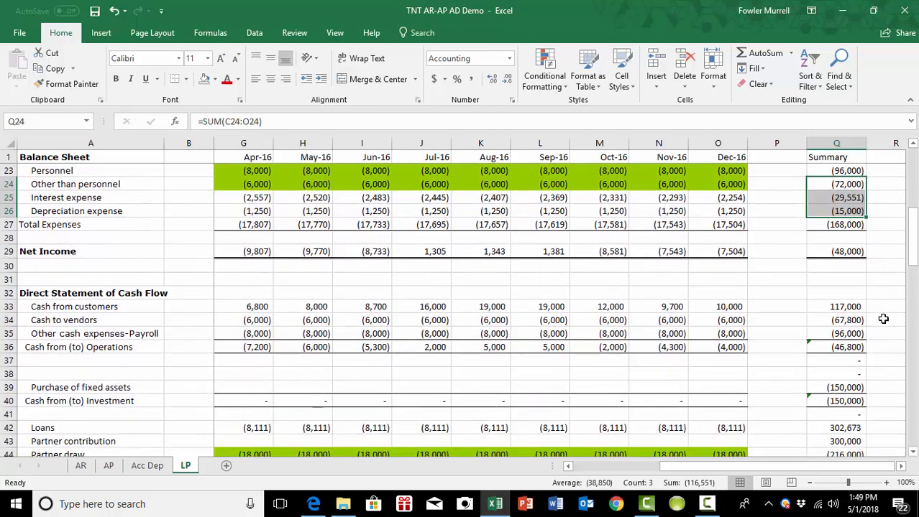
{"action": "scroll", "coordinate": [883, 319], "scroll_direction": "down", "scroll_amount": 7}
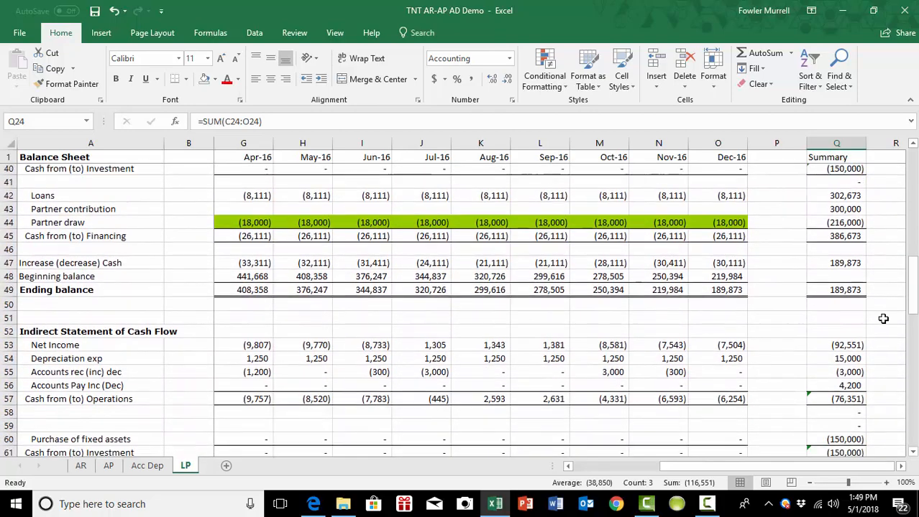
{"action": "scroll", "coordinate": [883, 318], "scroll_direction": "down", "scroll_amount": 2}
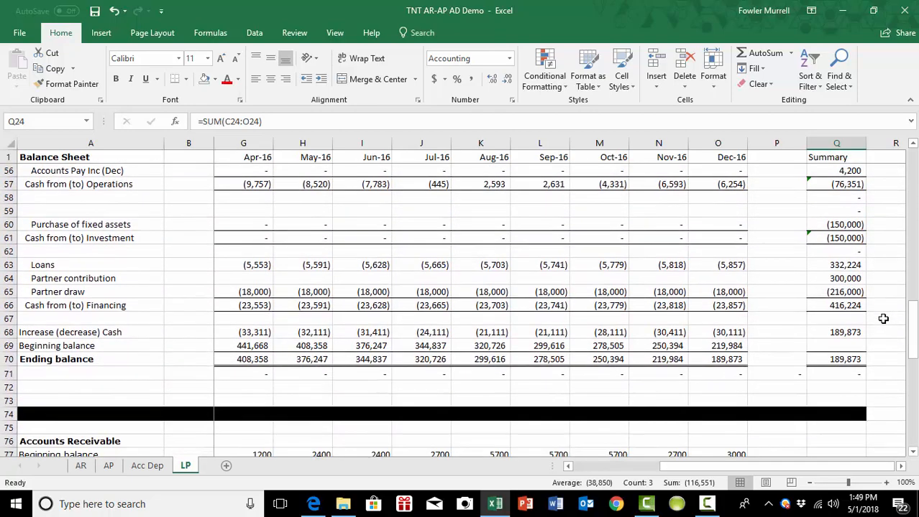
{"action": "scroll", "coordinate": [883, 319], "scroll_direction": "up", "scroll_amount": 7}
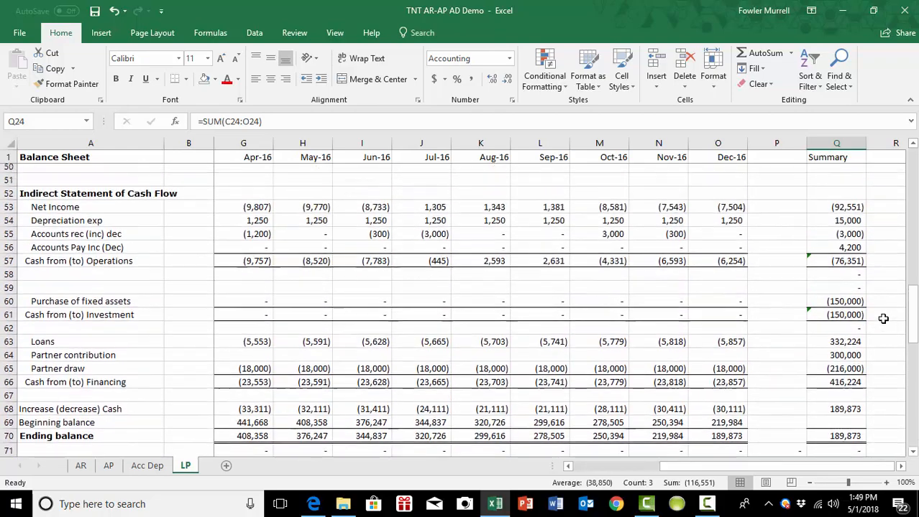
{"action": "scroll", "coordinate": [882, 318], "scroll_direction": "up", "scroll_amount": 4}
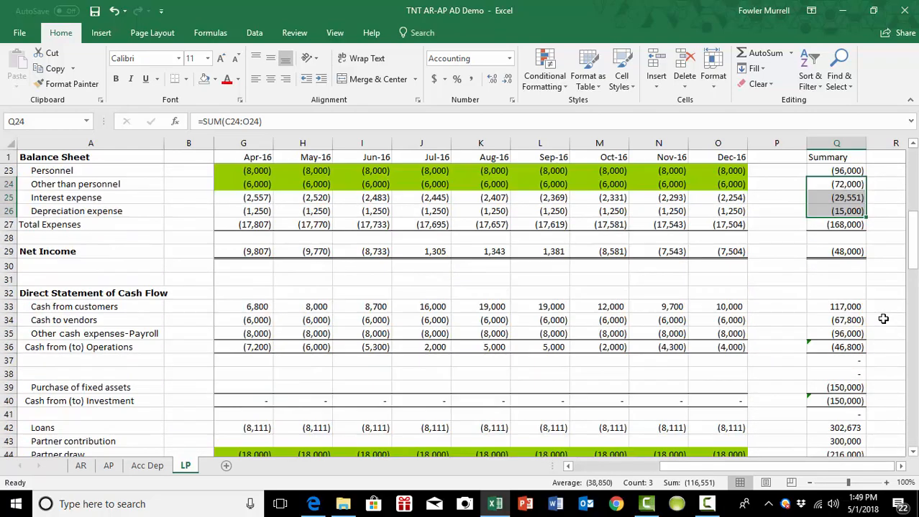
{"action": "scroll", "coordinate": [883, 318], "scroll_direction": "up", "scroll_amount": 2}
{"action": "left_click", "coordinate": [886, 318]}
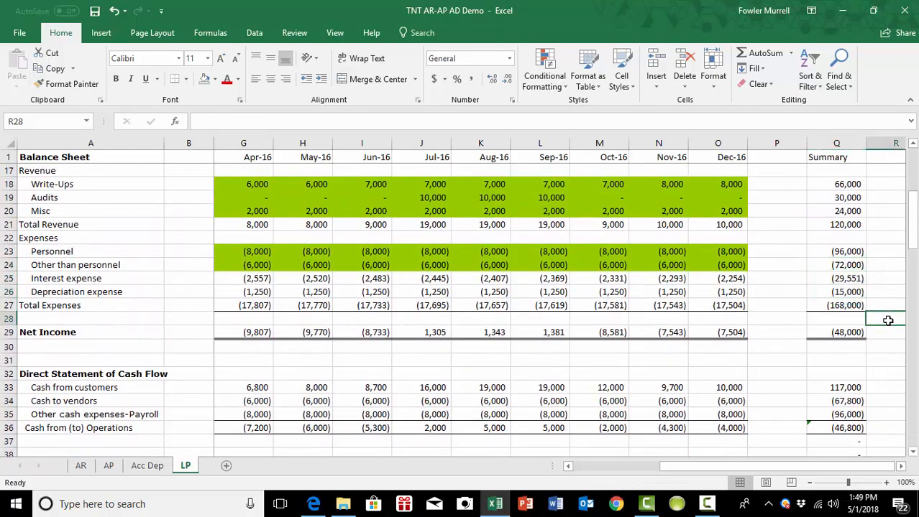
Step: Compare the Summary column of the Balance Sheet with the Income Statement's Total Expenses and Net Income
{"action": "scroll", "coordinate": [887, 320], "scroll_direction": "up", "scroll_amount": 3}
{"action": "scroll", "coordinate": [888, 320], "scroll_direction": "up", "scroll_amount": 2}
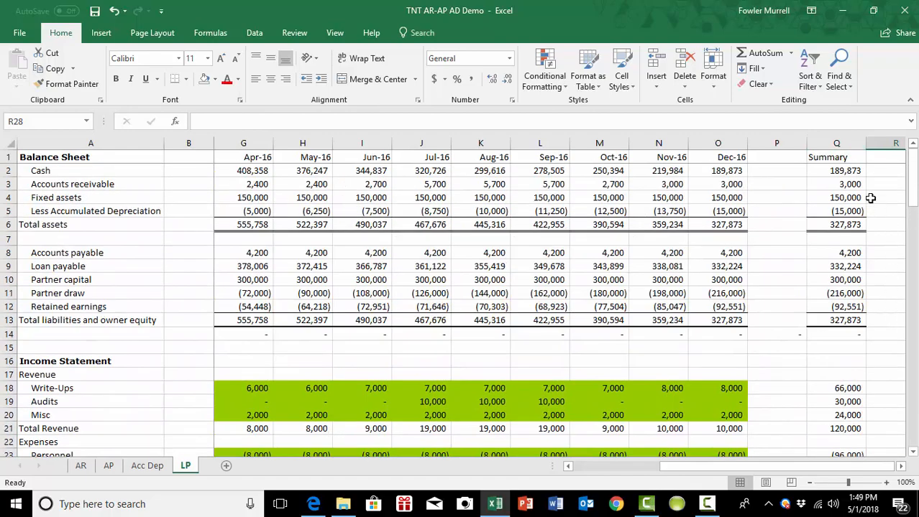
{"action": "scroll", "coordinate": [873, 317], "scroll_direction": "down", "scroll_amount": 4}
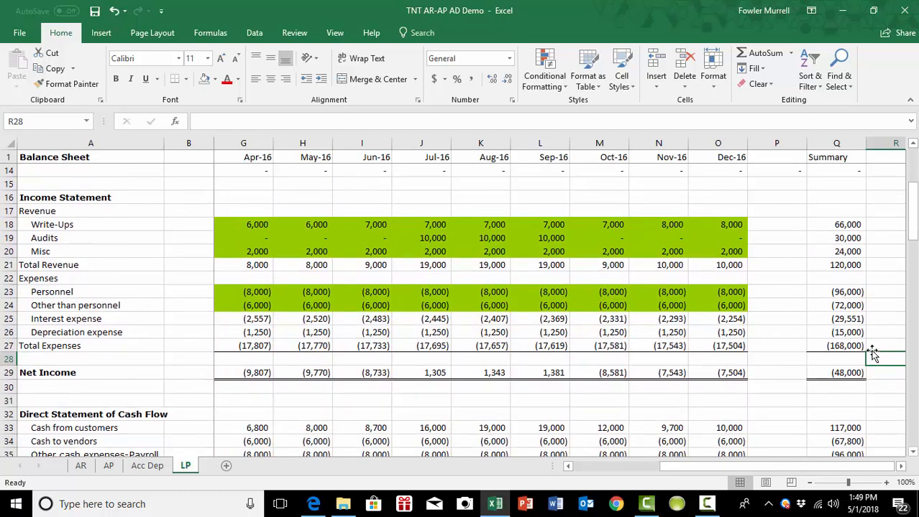
{"action": "scroll", "coordinate": [872, 352], "scroll_direction": "up", "scroll_amount": 2}
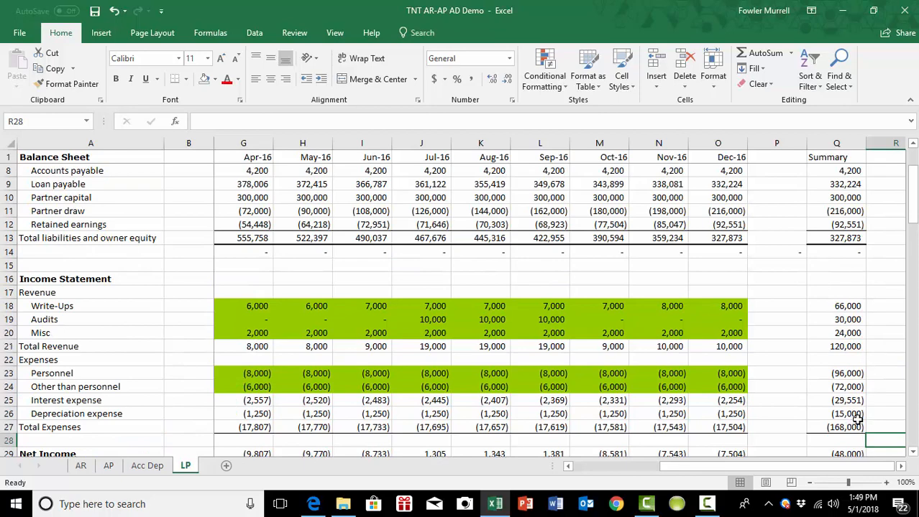
{"action": "scroll", "coordinate": [852, 420], "scroll_direction": "down", "scroll_amount": 1}
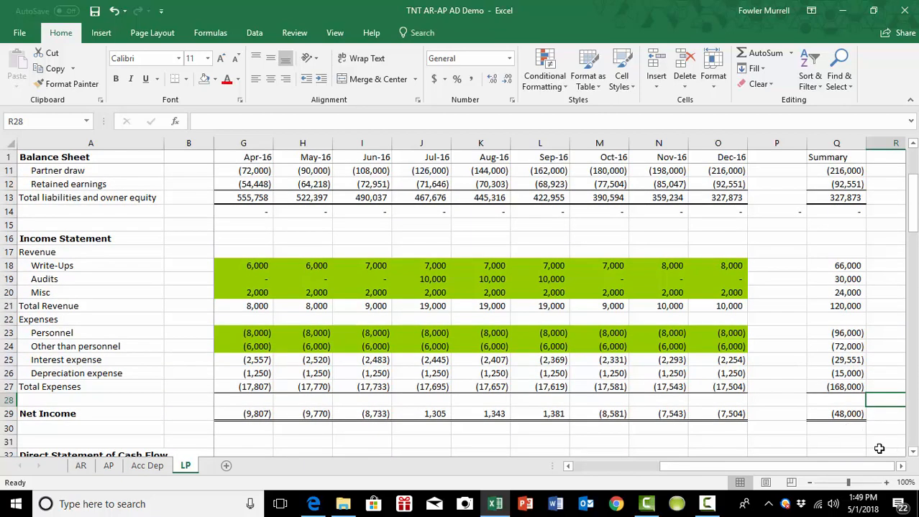
{"action": "scroll", "coordinate": [858, 436], "scroll_direction": "down", "scroll_amount": 1}
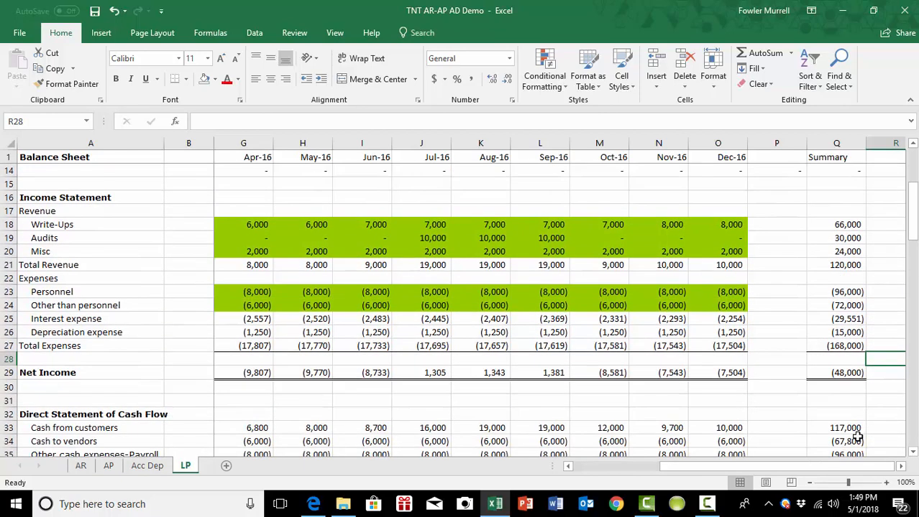
{"action": "scroll", "coordinate": [827, 371], "scroll_direction": "up", "scroll_amount": 3}
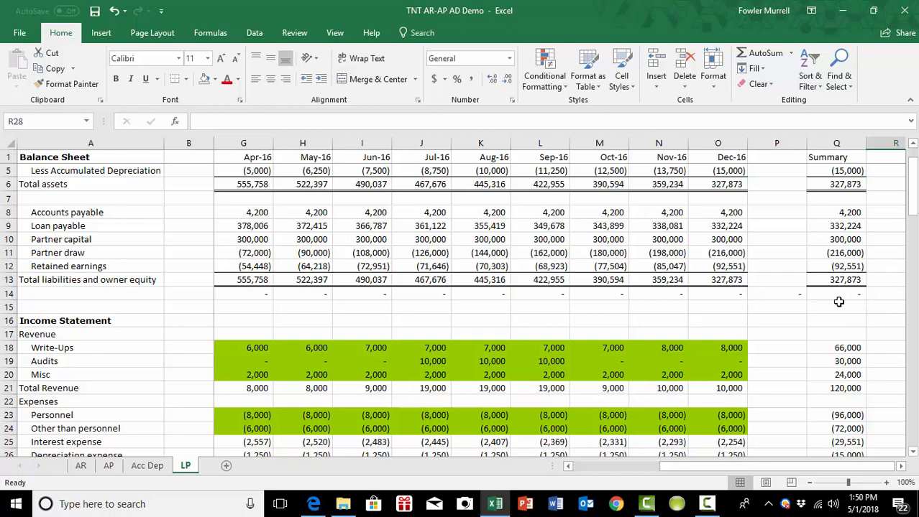
{"action": "scroll", "coordinate": [838, 302], "scroll_direction": "down", "scroll_amount": 1}
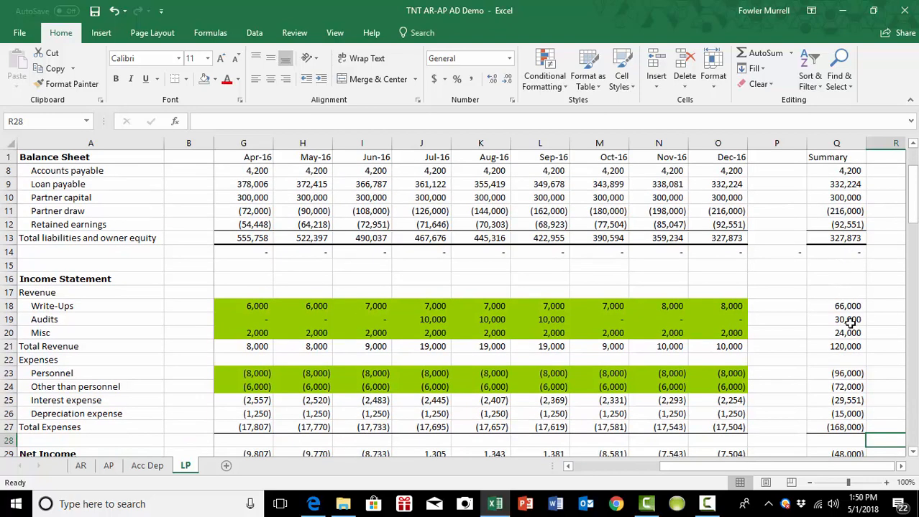
{"action": "scroll", "coordinate": [847, 322], "scroll_direction": "down", "scroll_amount": 1}
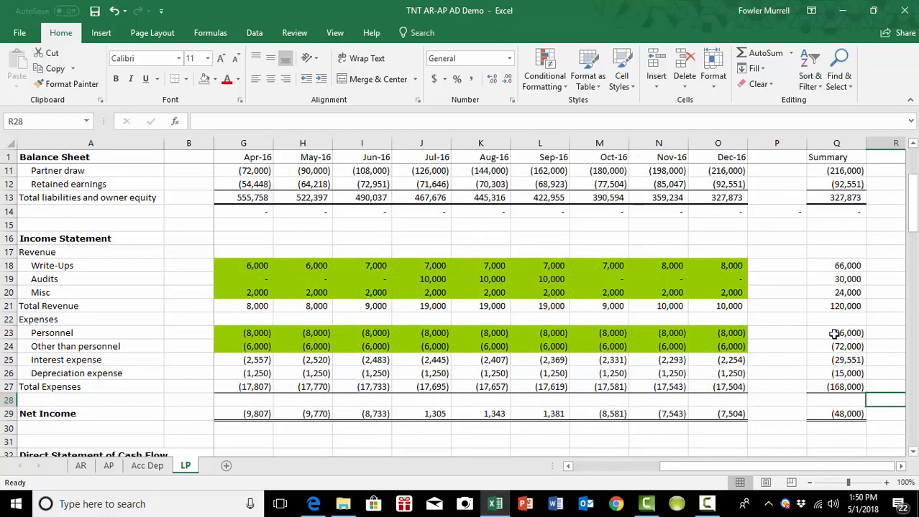
Step: Extend the Total Expenses sum in Summary cell Q27 to cover Q23:Q26, including Interest expense and Depreciation expense
{"action": "scroll", "coordinate": [836, 334], "scroll_direction": "down", "scroll_amount": 1}
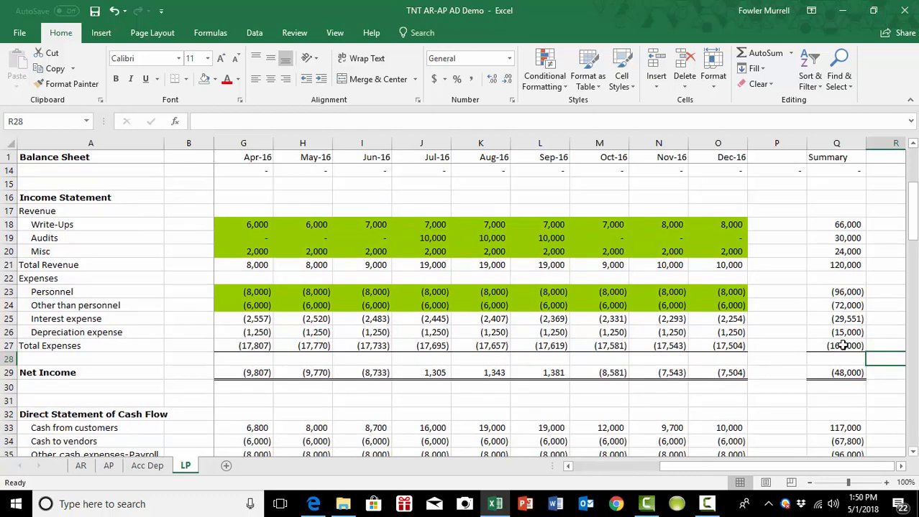
{"action": "left_click", "coordinate": [842, 372]}
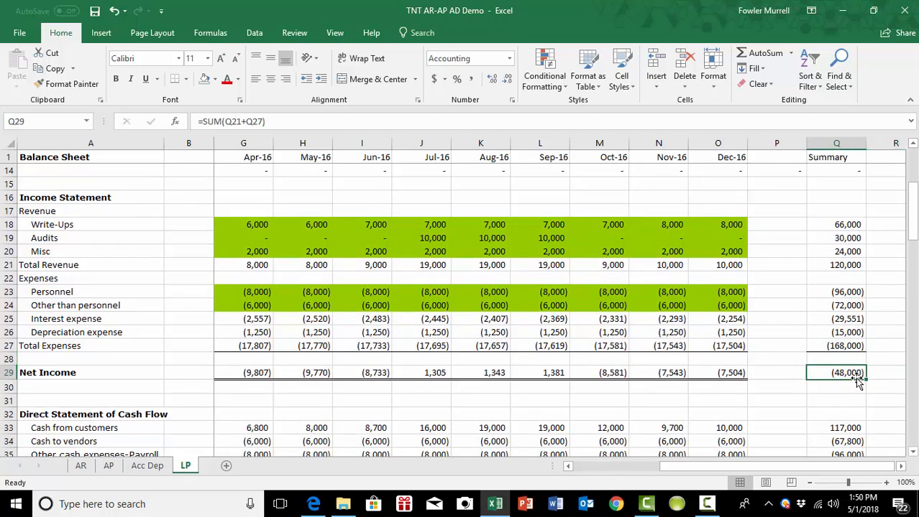
{"action": "double_click", "coordinate": [855, 378]}
{"action": "left_click", "coordinate": [882, 342]}
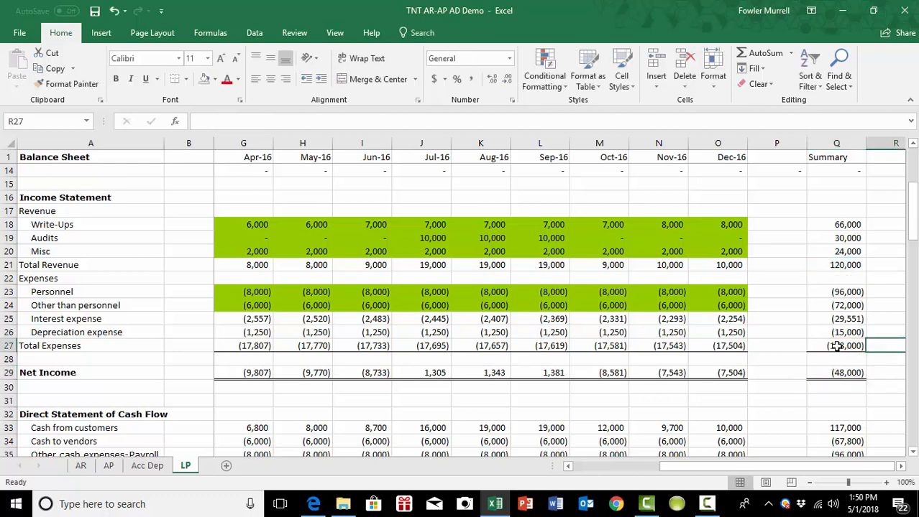
{"action": "left_click", "coordinate": [838, 345]}
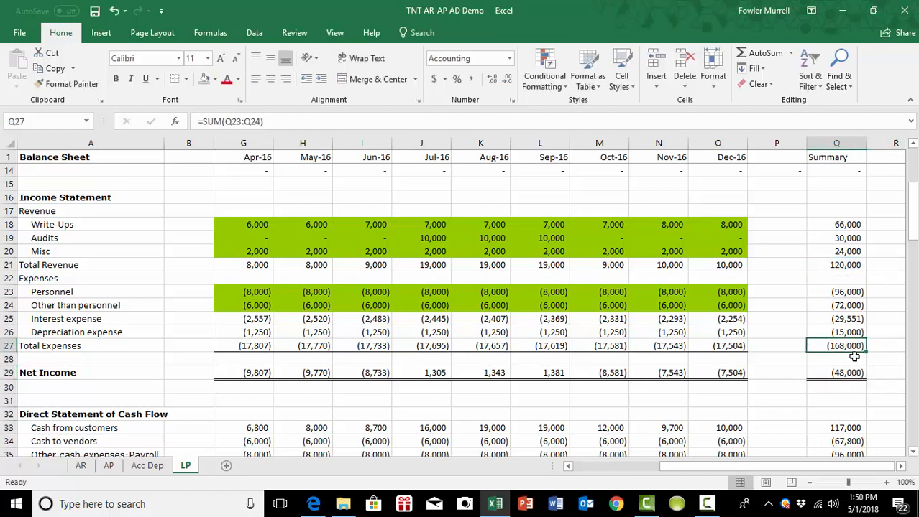
{"action": "key", "text": "F2"}
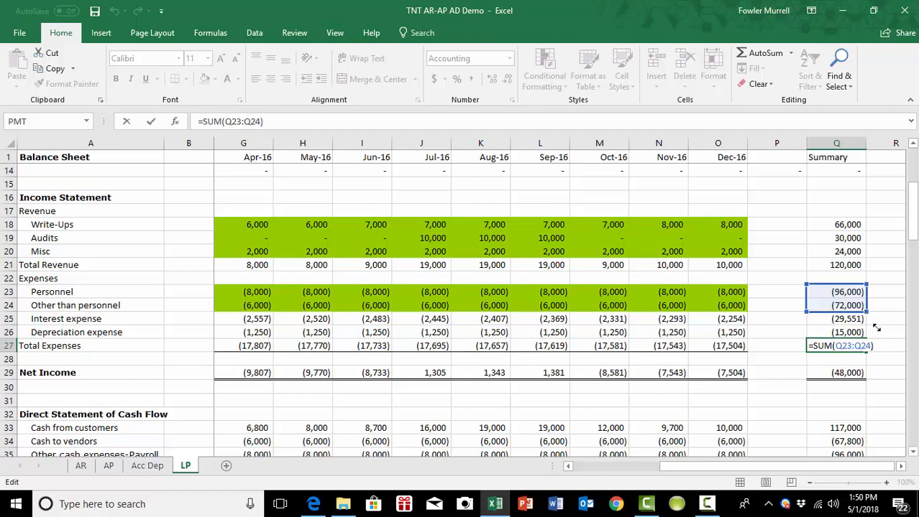
{"action": "mouse_move", "coordinate": [877, 328]}
{"action": "left_mouse_down"}
{"action": "mouse_move", "coordinate": [890, 349]}
{"action": "mouse_move", "coordinate": [887, 336]}
{"action": "left_mouse_up"}
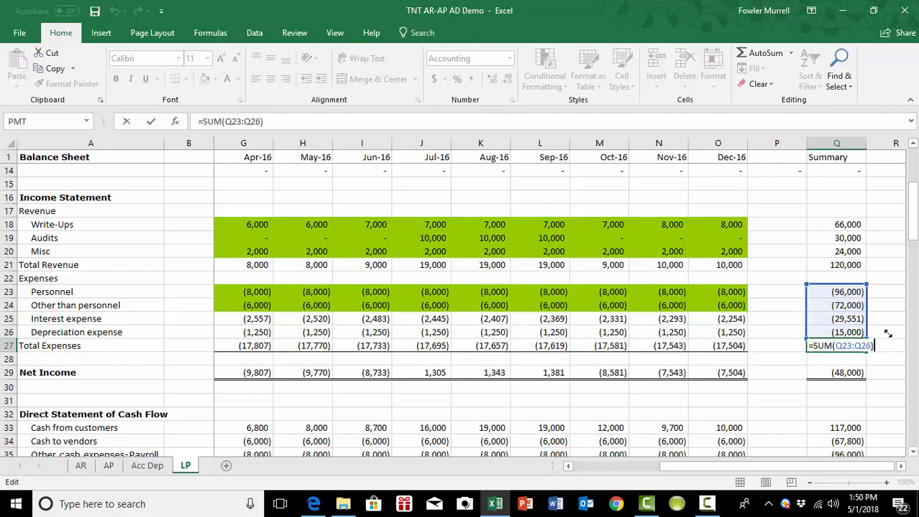
{"action": "key", "text": "Tab"}
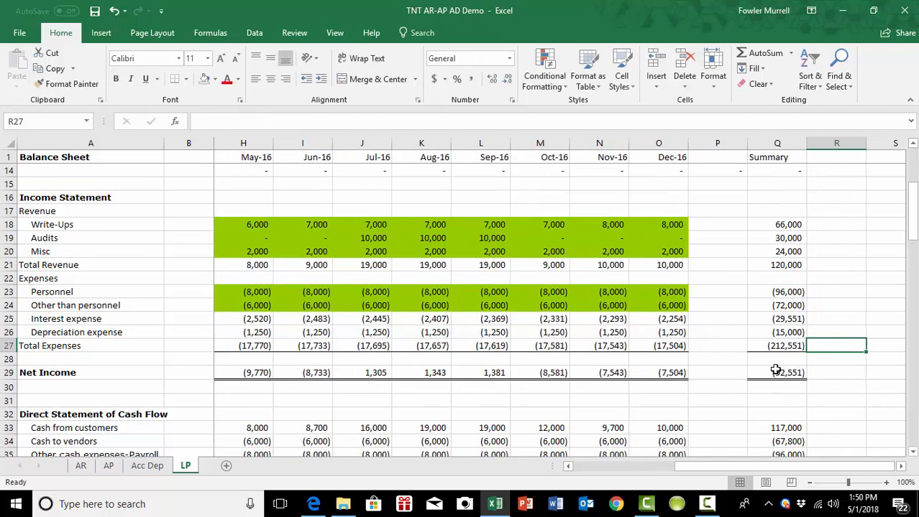
Step: Review the Summary column through the Income Statement and both Cash Flow statements, and the monthly Balance Sheet and Income Statement figures
{"action": "scroll", "coordinate": [805, 327], "scroll_direction": "up", "scroll_amount": 2}
{"action": "scroll", "coordinate": [817, 336], "scroll_direction": "down", "scroll_amount": 4}
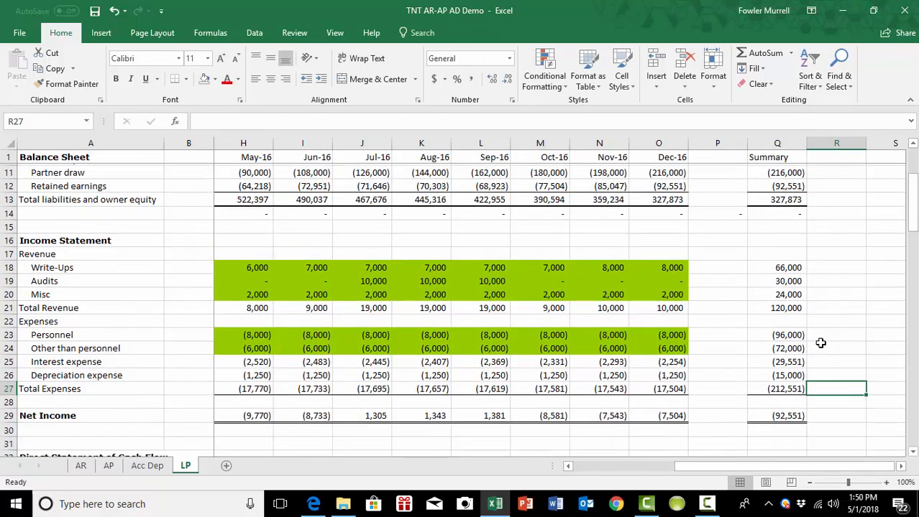
{"action": "scroll", "coordinate": [840, 353], "scroll_direction": "down", "scroll_amount": 8}
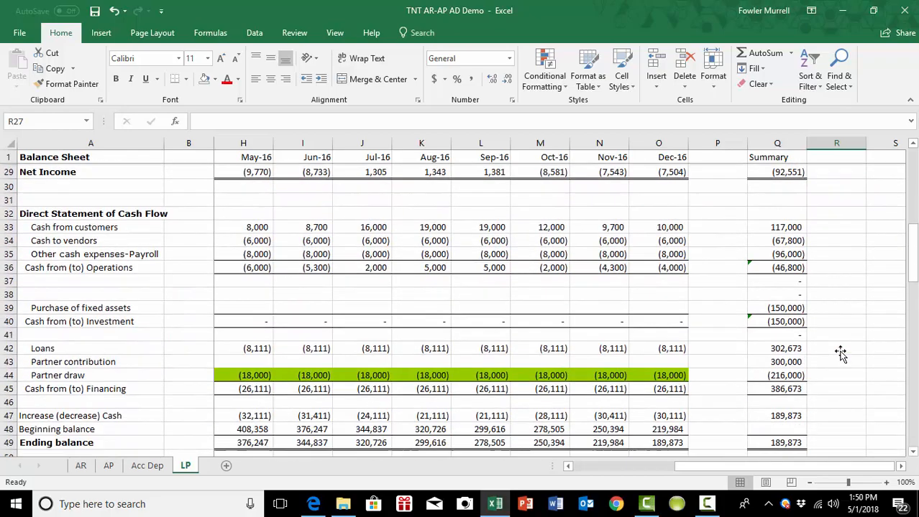
{"action": "scroll", "coordinate": [841, 353], "scroll_direction": "down", "scroll_amount": 4}
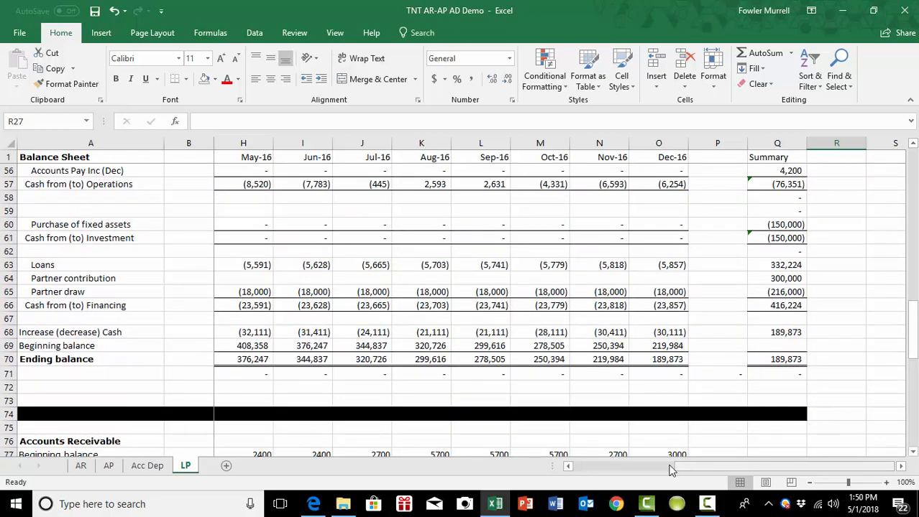
{"action": "left_click", "coordinate": [568, 467]}
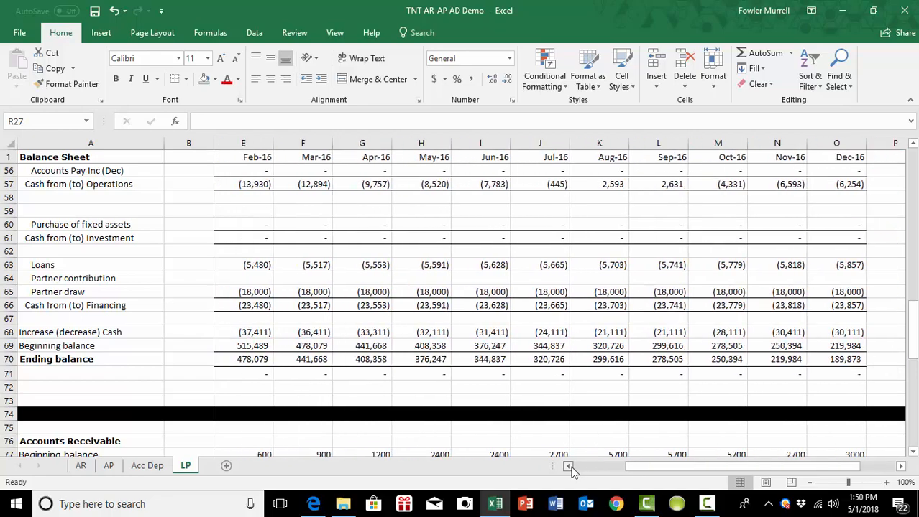
{"action": "scroll", "coordinate": [705, 270], "scroll_direction": "up", "scroll_amount": 18}
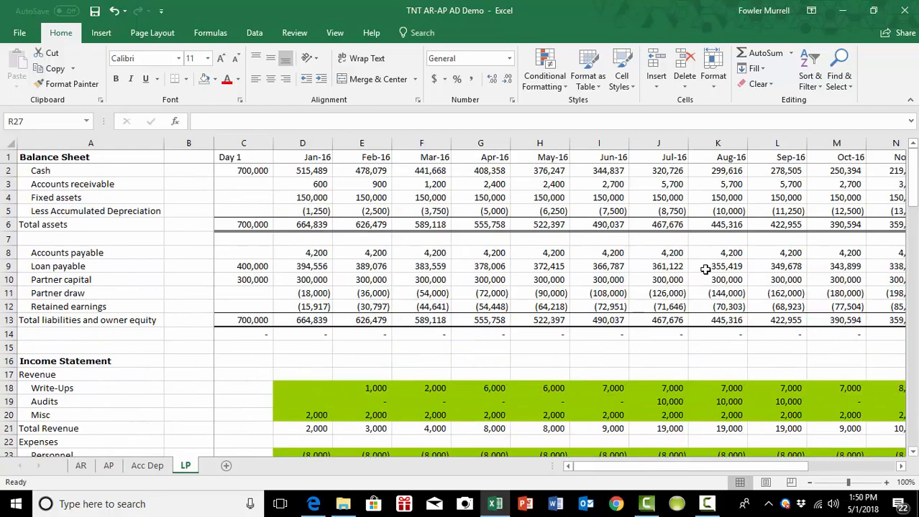
{"action": "scroll", "coordinate": [706, 269], "scroll_direction": "down", "scroll_amount": 5}
{"action": "scroll", "coordinate": [705, 269], "scroll_direction": "up", "scroll_amount": 1}
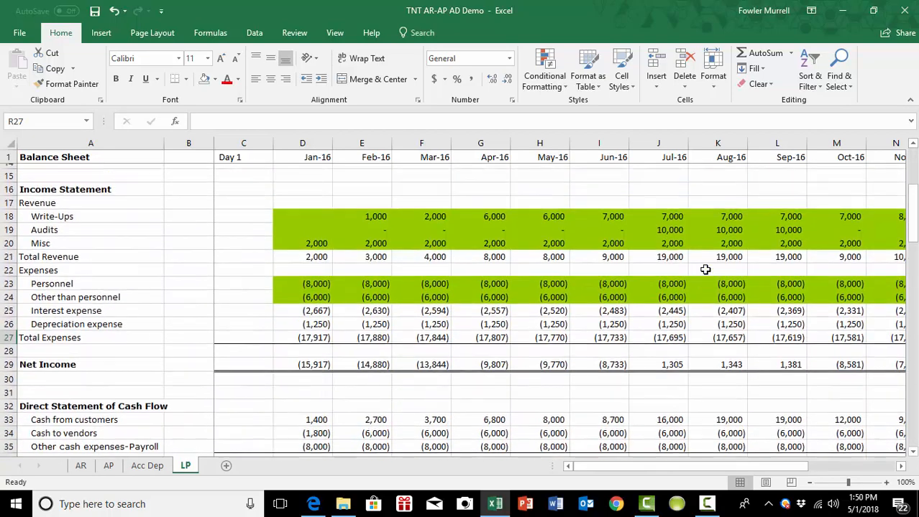
{"action": "scroll", "coordinate": [705, 269], "scroll_direction": "up", "scroll_amount": 5}
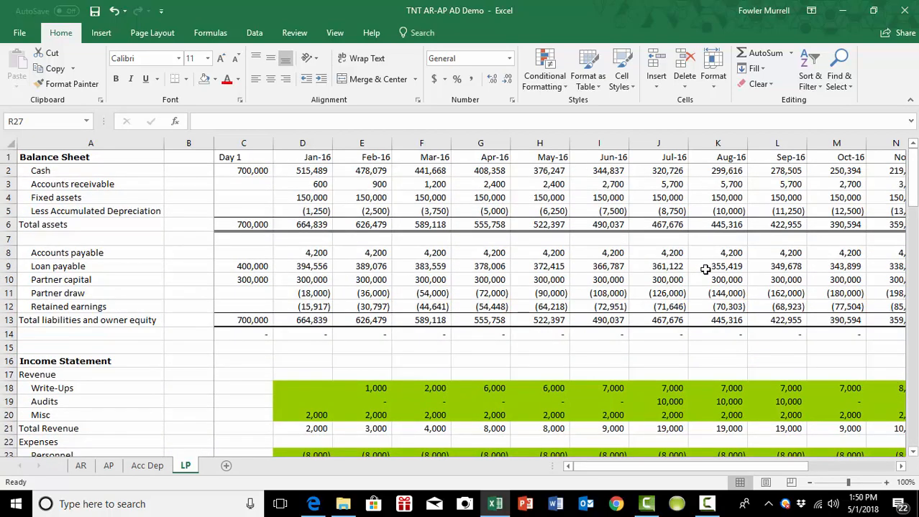
Step: Examine the whole LP sheet at 70% zoom, from the Balance Sheet through the cash flow statements to the Loans Payable schedule
{"action": "scroll", "coordinate": [705, 269], "scroll_direction": "down", "scroll_amount": 3}
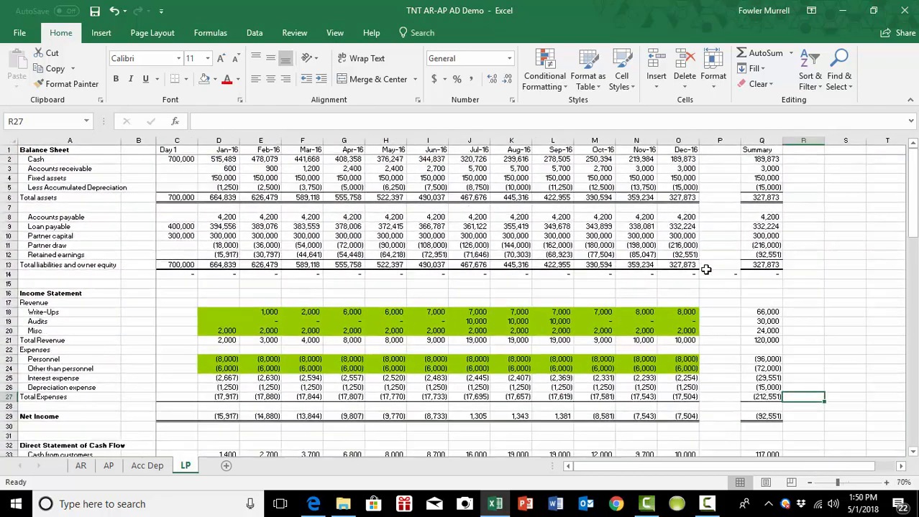
{"action": "scroll", "coordinate": [719, 264], "scroll_direction": "down", "scroll_amount": 1}
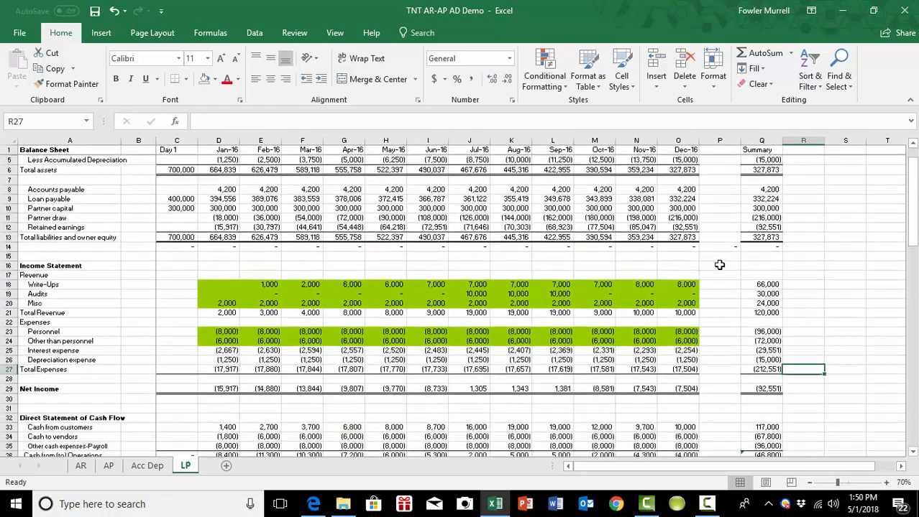
{"action": "scroll", "coordinate": [719, 264], "scroll_direction": "up", "scroll_amount": 1}
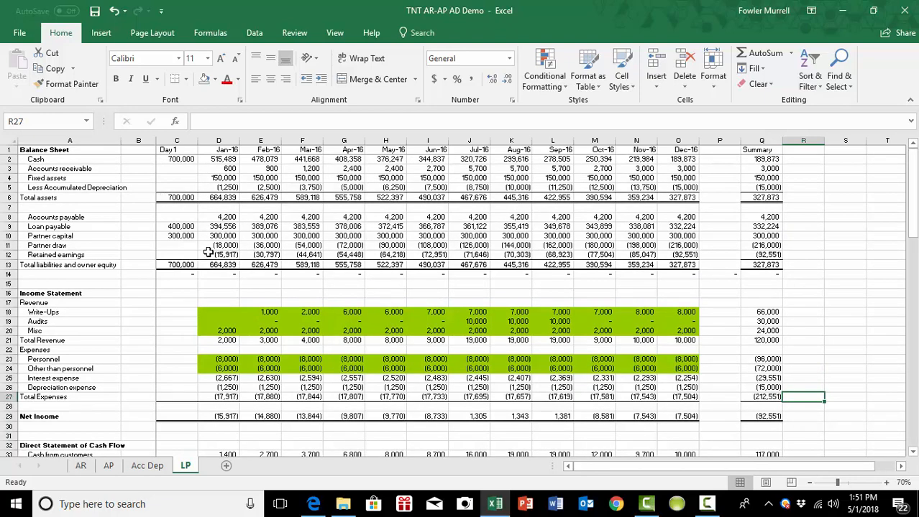
{"action": "scroll", "coordinate": [218, 286], "scroll_direction": "down", "scroll_amount": 10}
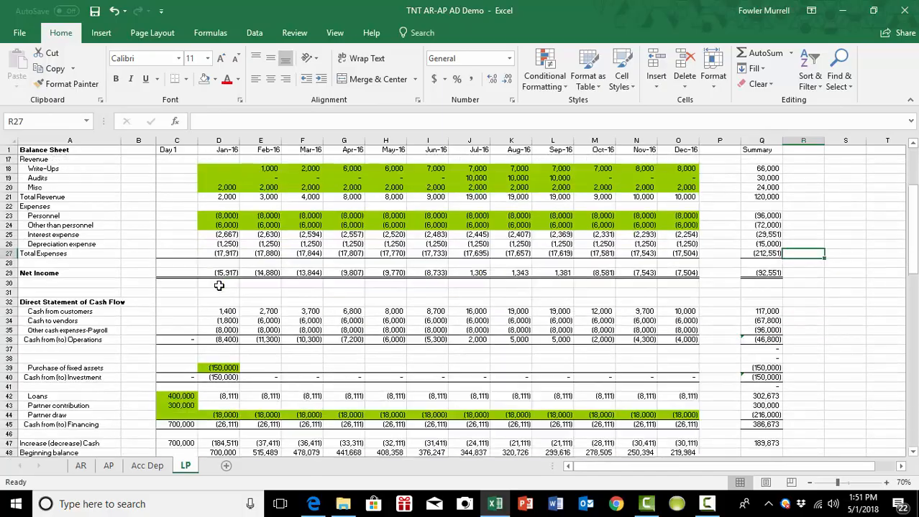
{"action": "scroll", "coordinate": [218, 285], "scroll_direction": "down", "scroll_amount": 8}
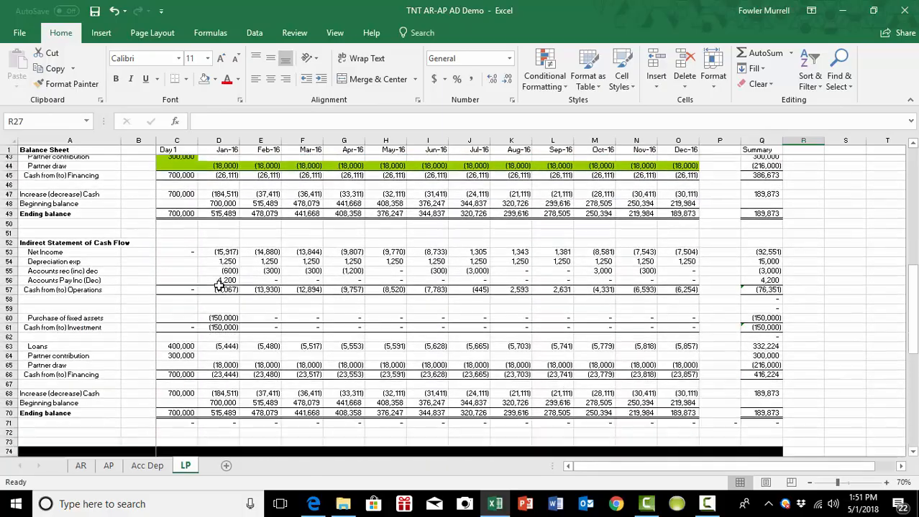
{"action": "scroll", "coordinate": [218, 285], "scroll_direction": "down", "scroll_amount": 7}
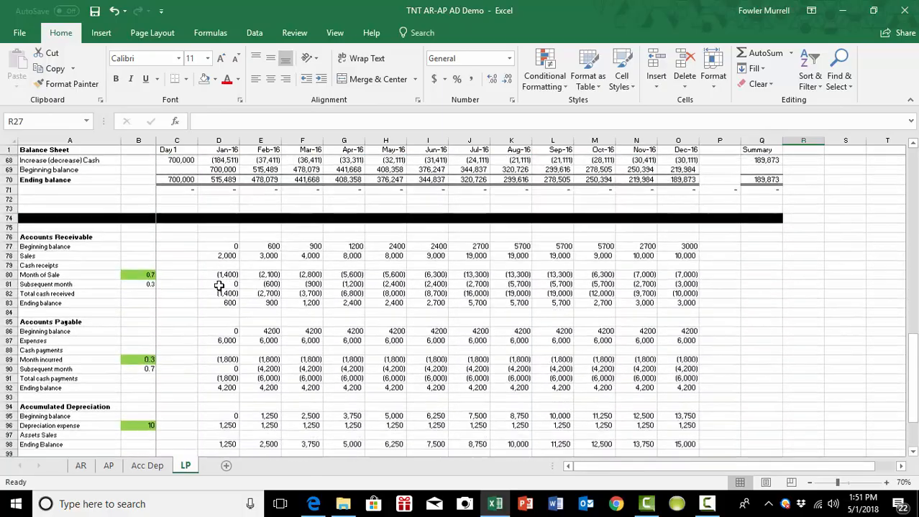
{"action": "scroll", "coordinate": [218, 285], "scroll_direction": "down", "scroll_amount": 2}
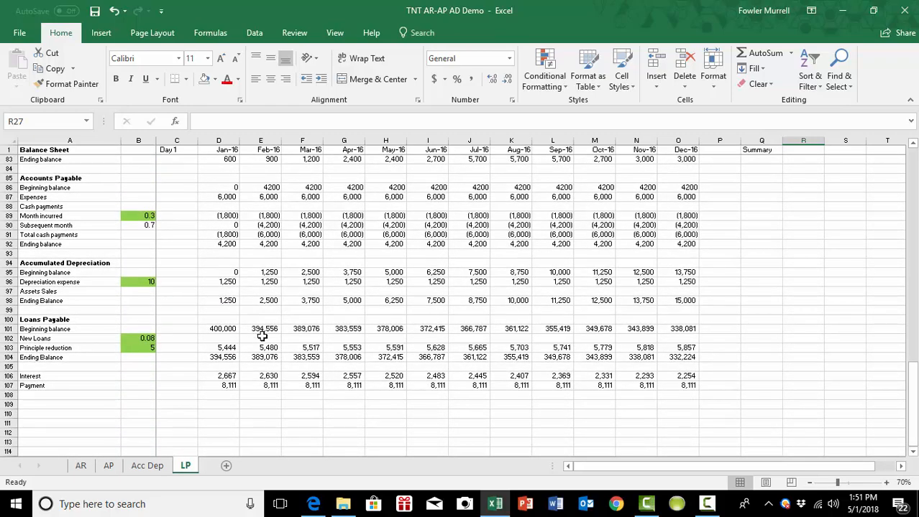
{"action": "scroll", "coordinate": [262, 337], "scroll_direction": "up", "scroll_amount": 20}
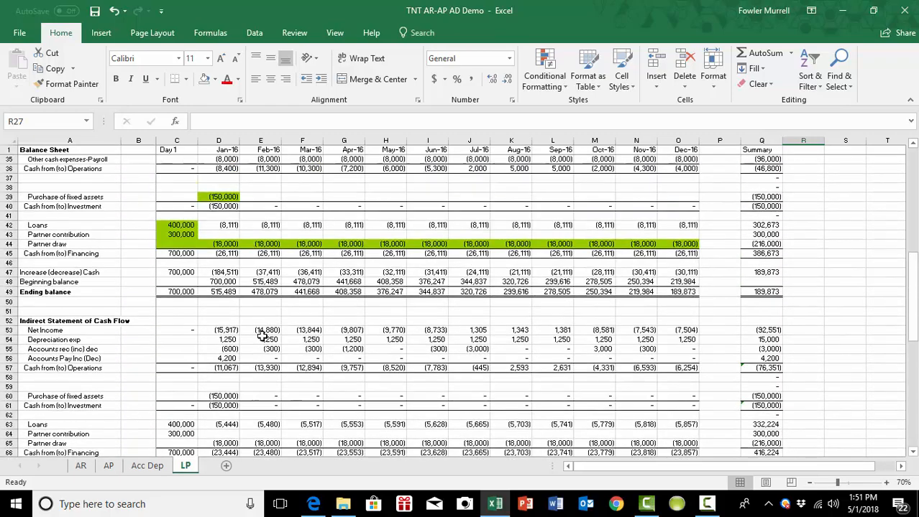
{"action": "scroll", "coordinate": [262, 336], "scroll_direction": "up", "scroll_amount": 7}
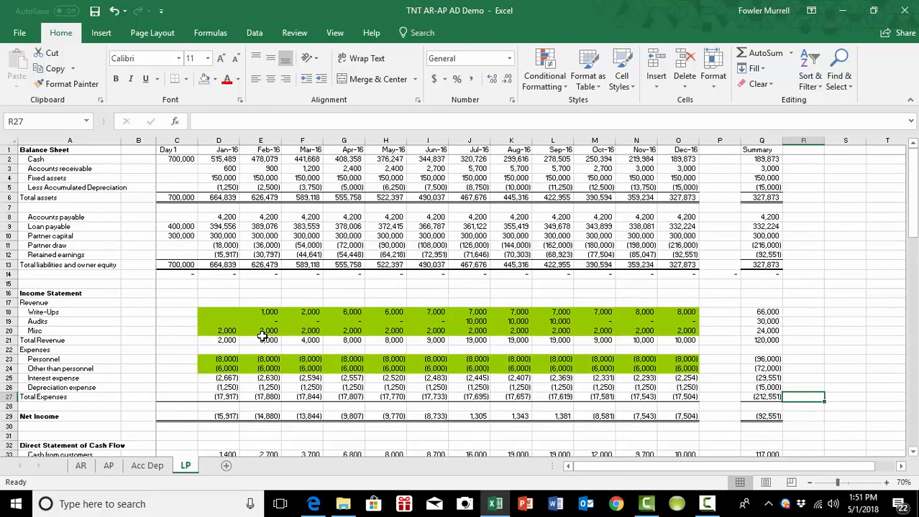